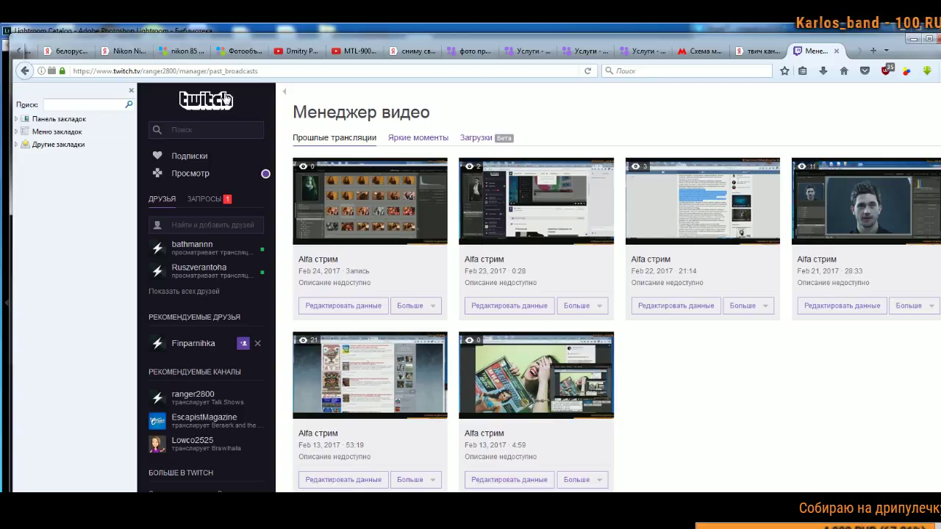
Step: Open the broadcaster's own Twitch channel page, start the live stream to check it, and pause it again
left_click(225, 100)
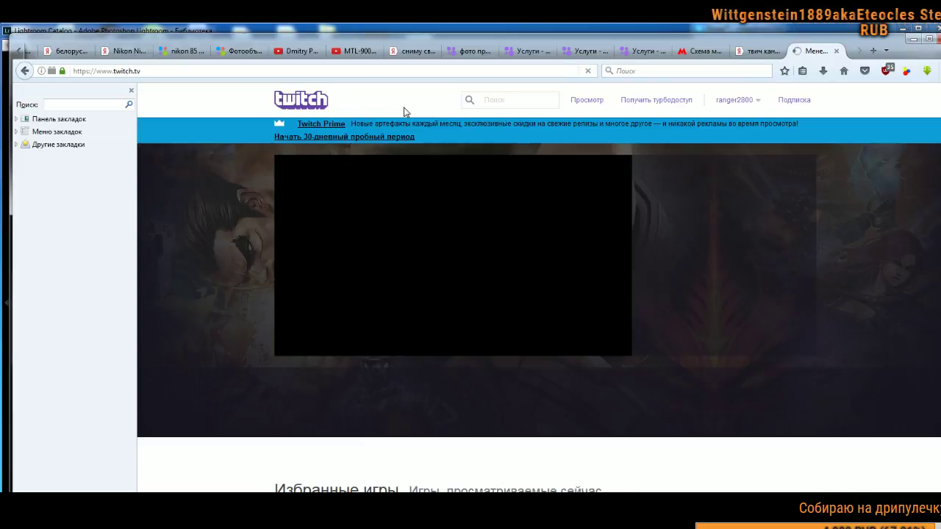
left_click(301, 99)
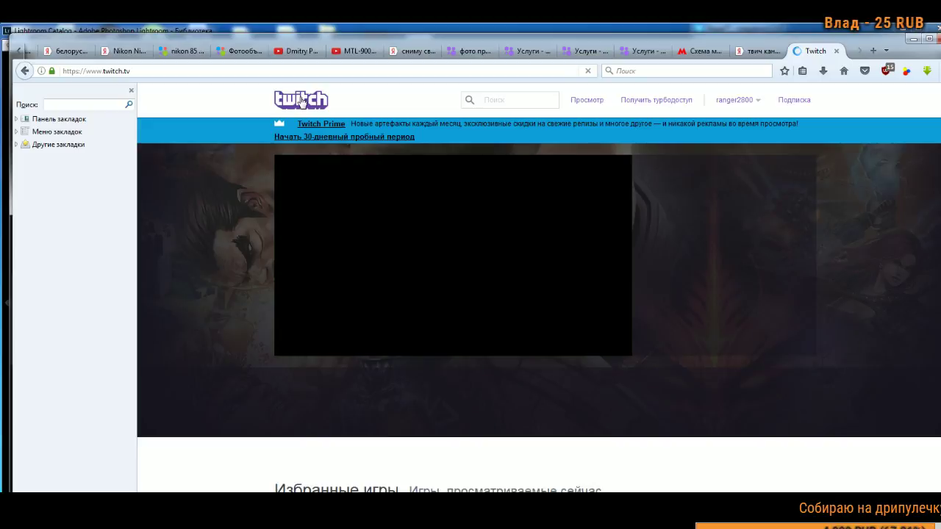
left_click(758, 103)
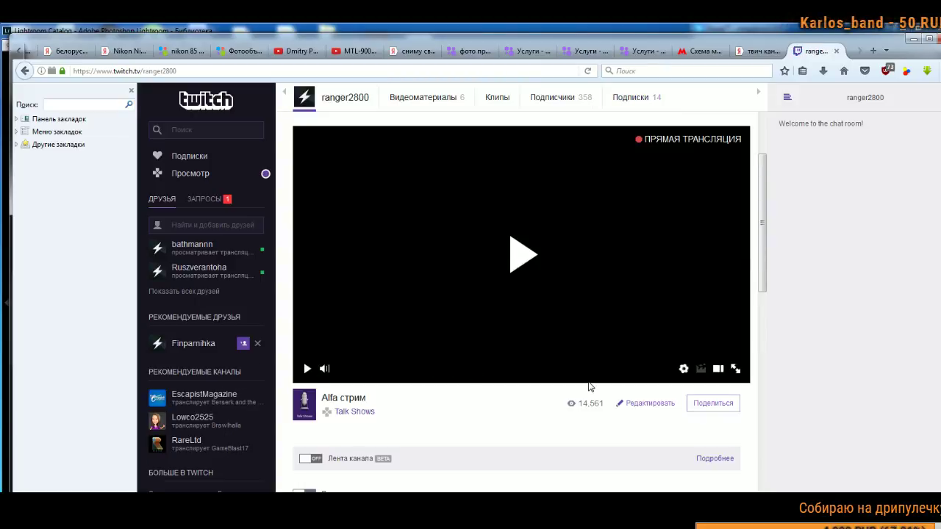
left_click(391, 351)
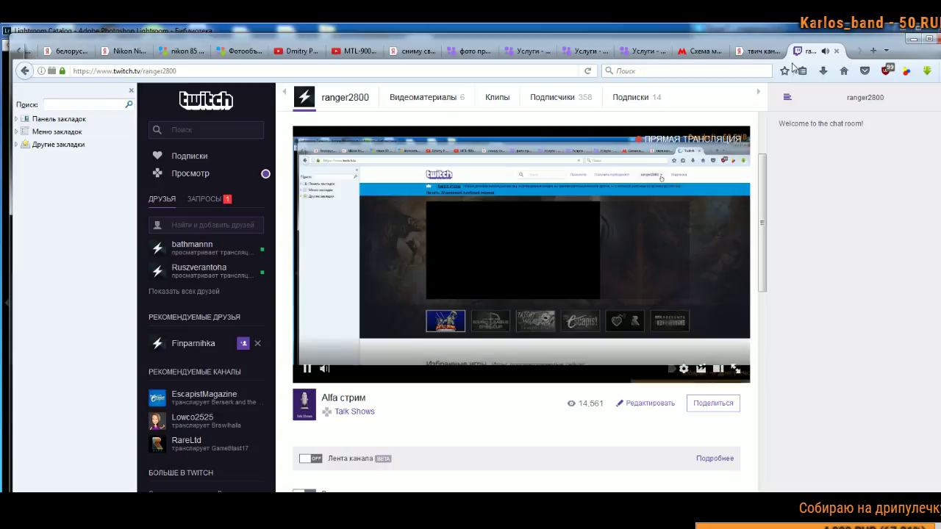
left_click(304, 369)
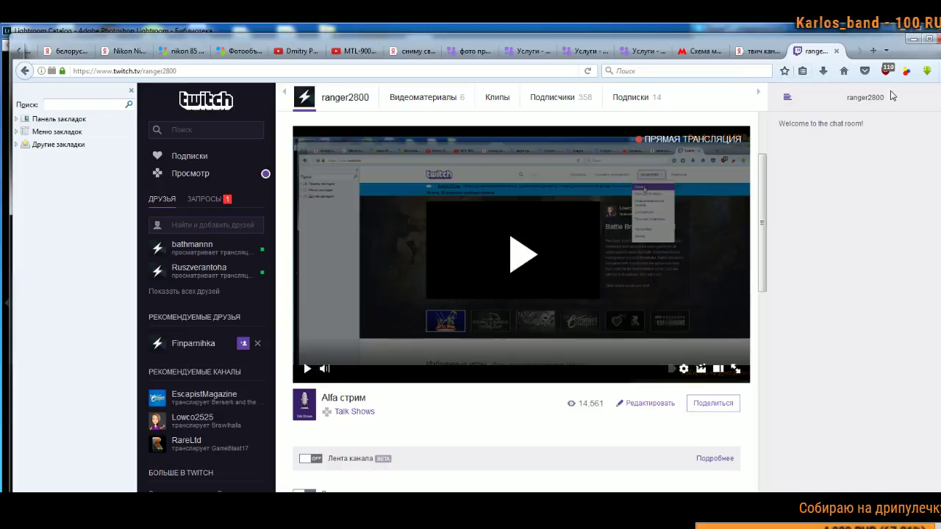
Step: Switch to Lightroom and open the black-and-white portrait of the woman in a dark scarf in the Develop module
left_click(910, 39)
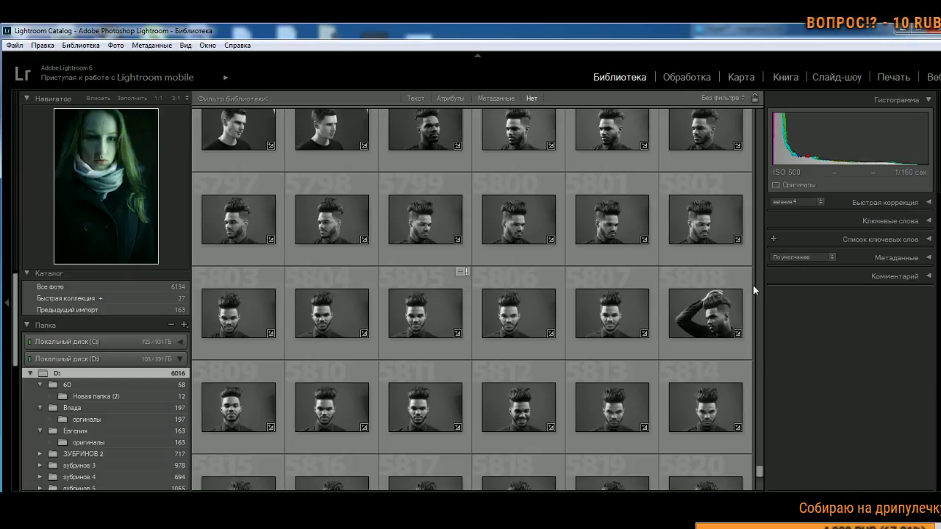
scroll(726, 294, "down", 3)
scroll(657, 272, "down", 10)
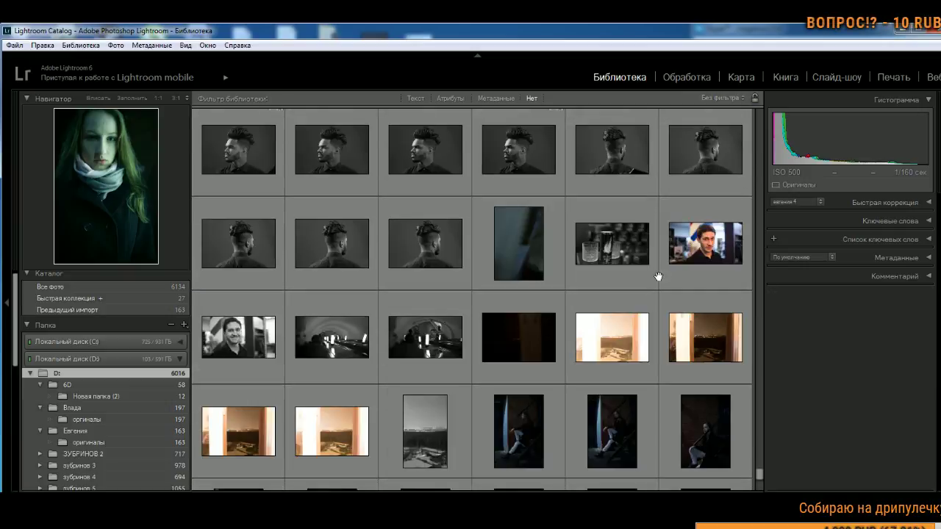
scroll(688, 186, "down", 10)
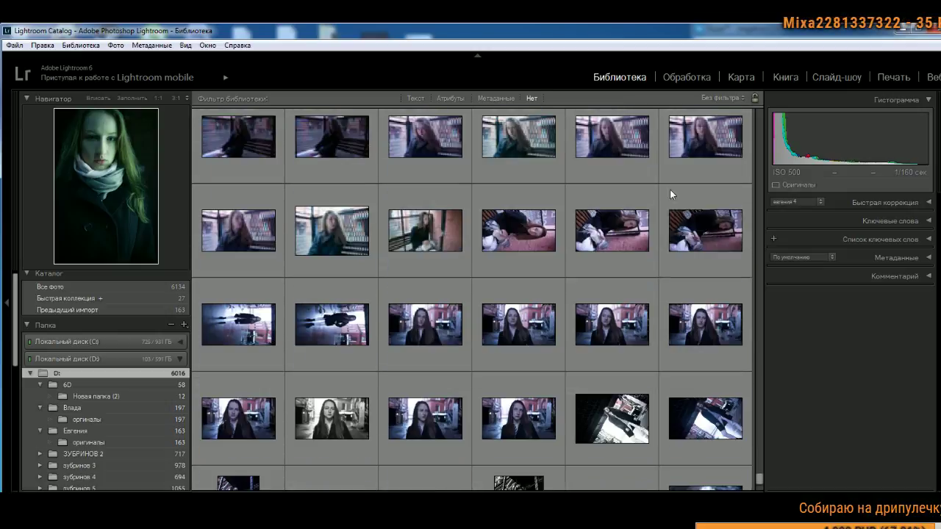
scroll(682, 262, "down", 2)
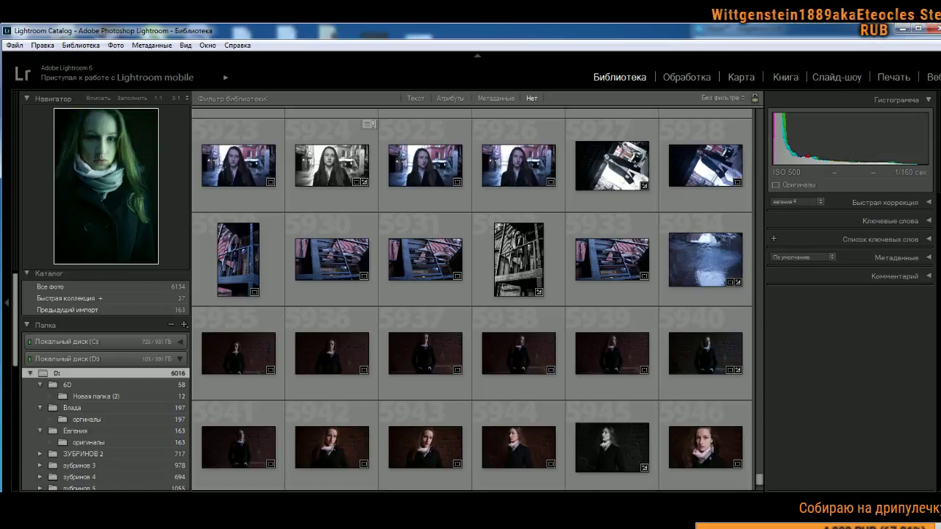
left_click(611, 156)
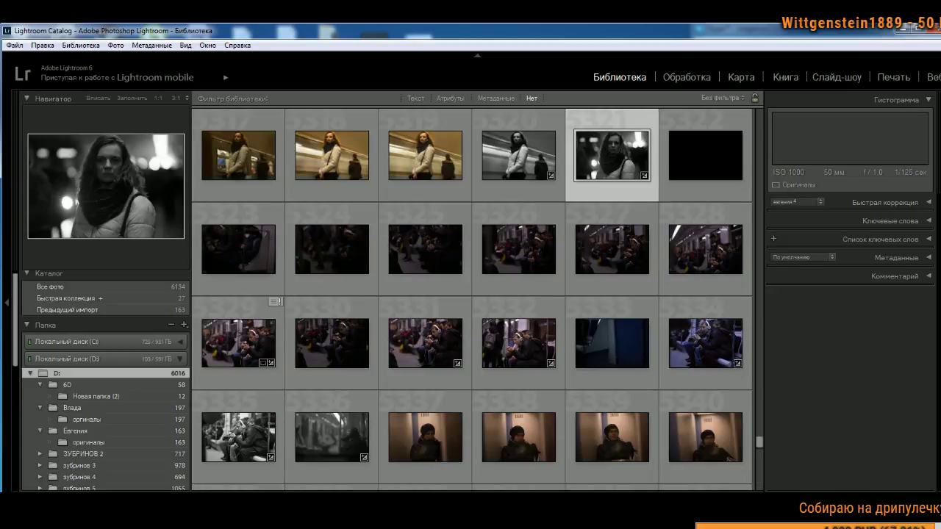
left_click(687, 78)
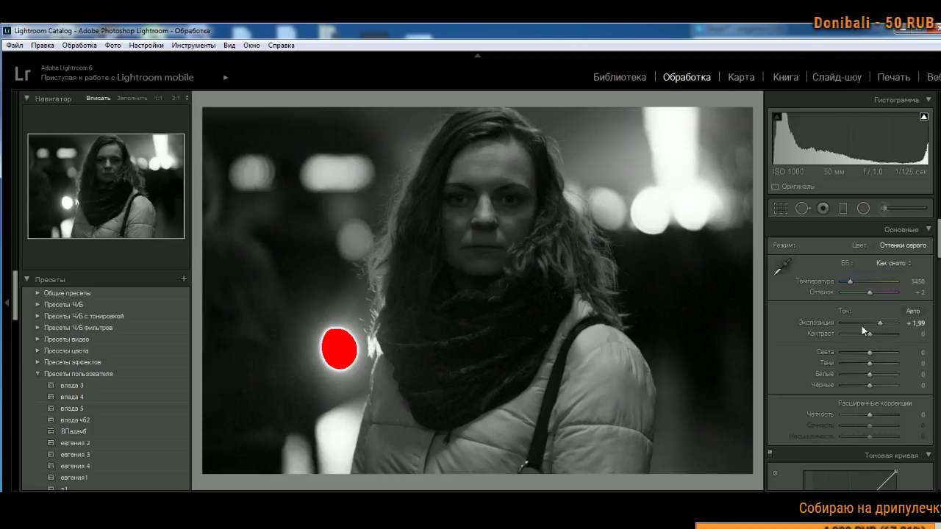
Step: Raise the portrait's Exposure to +4.36, turn off the highlight clipping warning and inspect the image up close
left_click_drag(880, 329, 894, 325)
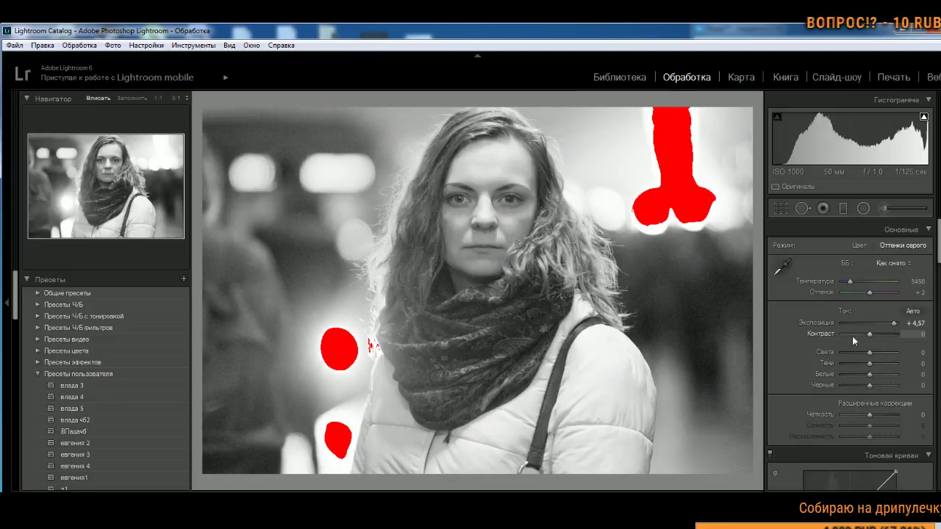
left_click_drag(894, 323, 891, 324)
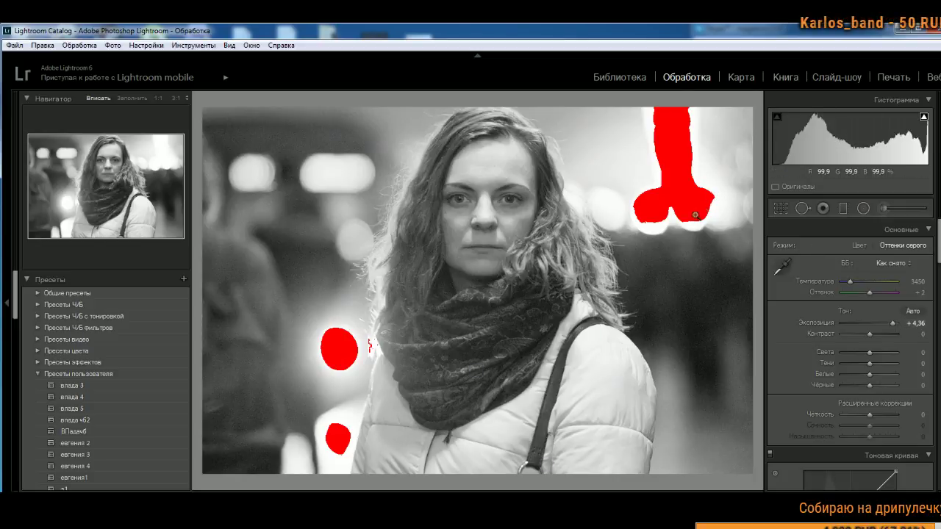
left_click(924, 118)
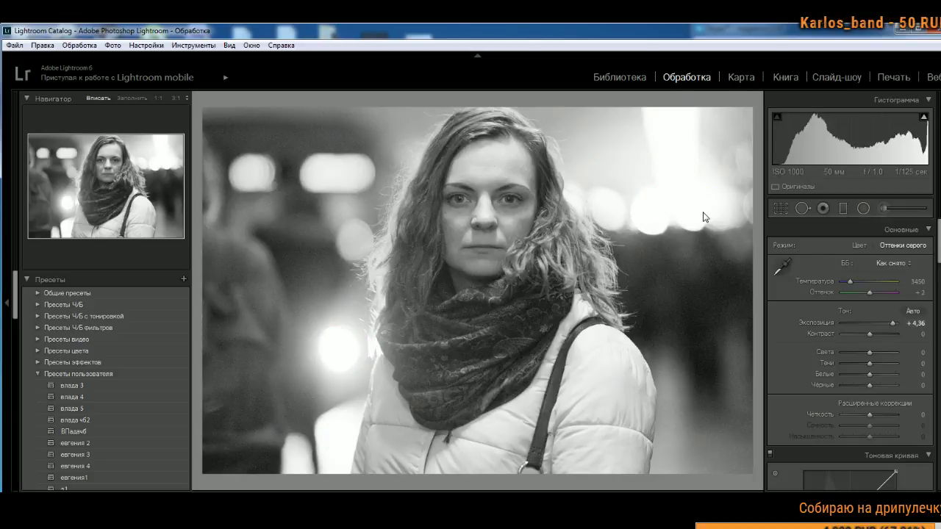
left_click_drag(627, 357, 489, 383)
left_click(488, 382)
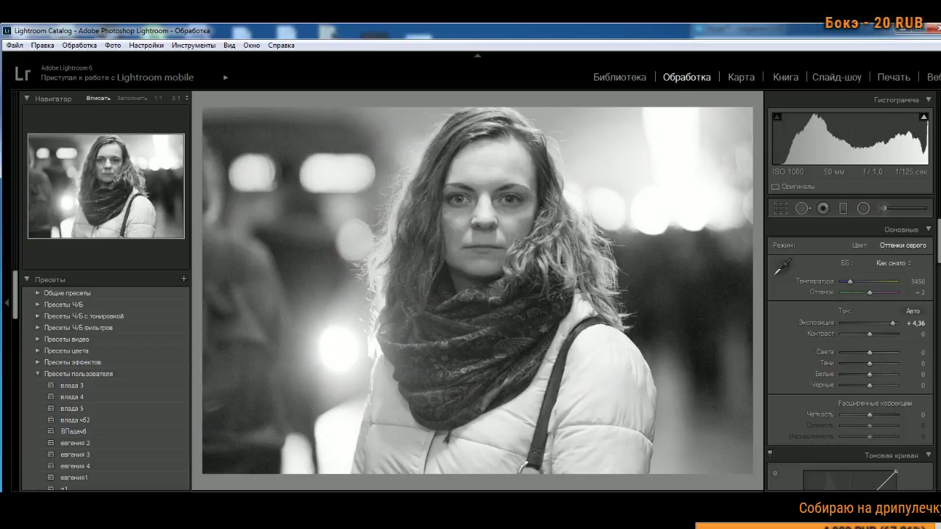
Step: Go to the following all-black photo and raise its Exposure to +5.00
key("Right")
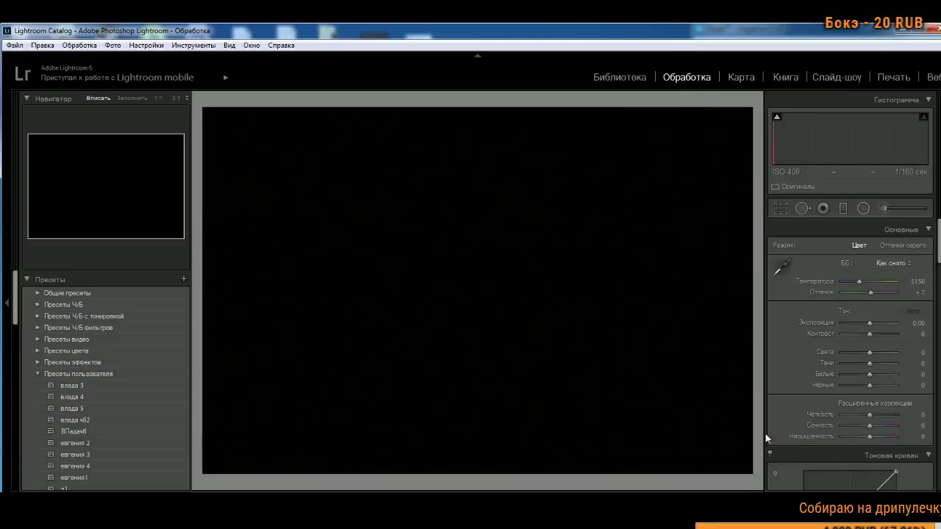
left_click_drag(869, 324, 901, 325)
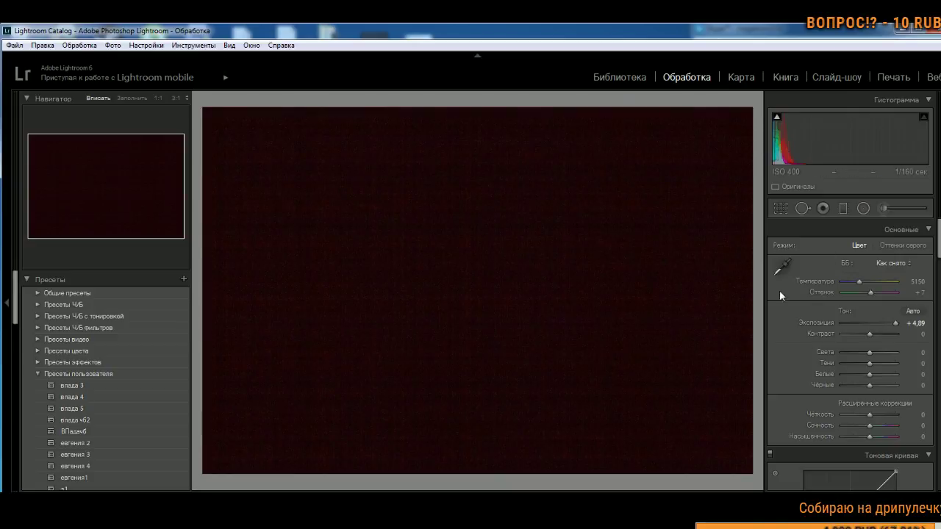
left_click_drag(896, 323, 906, 325)
Step: Inspect the black frame's noise at 1:1 and lower its color noise reduction to the minimum
left_click(515, 356)
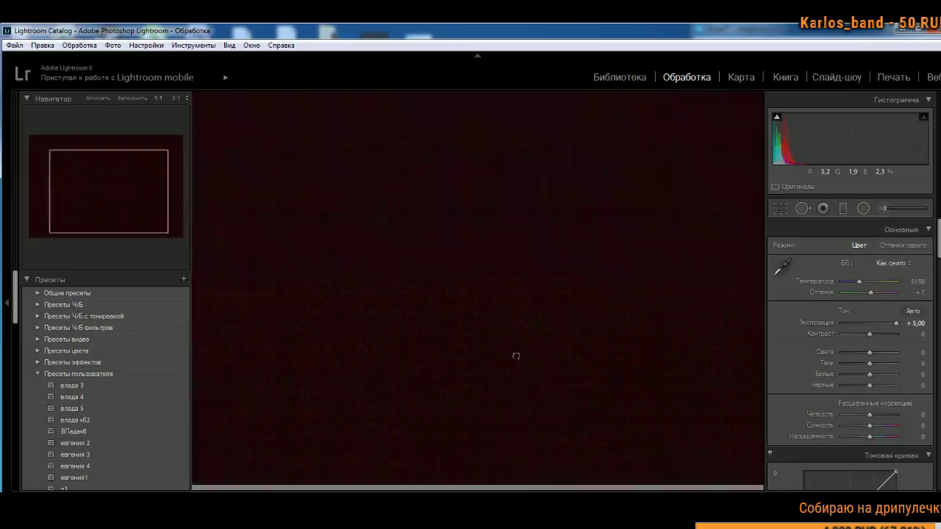
left_click_drag(456, 382, 477, 376)
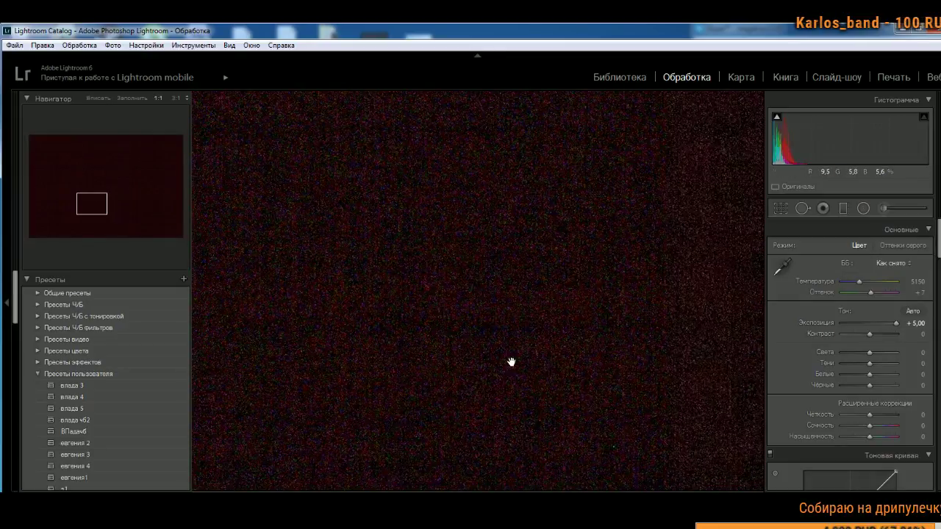
scroll(938, 255, "down", 1)
left_click_drag(938, 255, 928, 357)
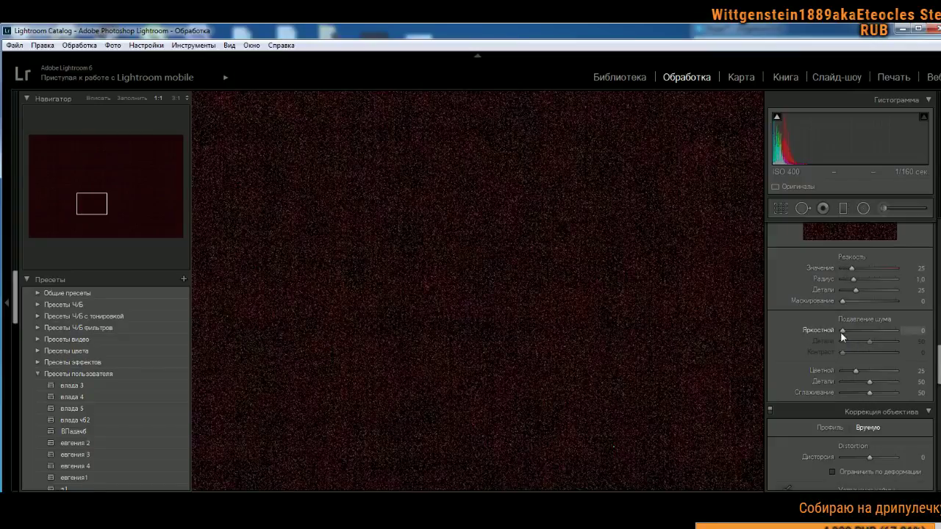
left_click_drag(856, 371, 838, 372)
left_click(612, 348)
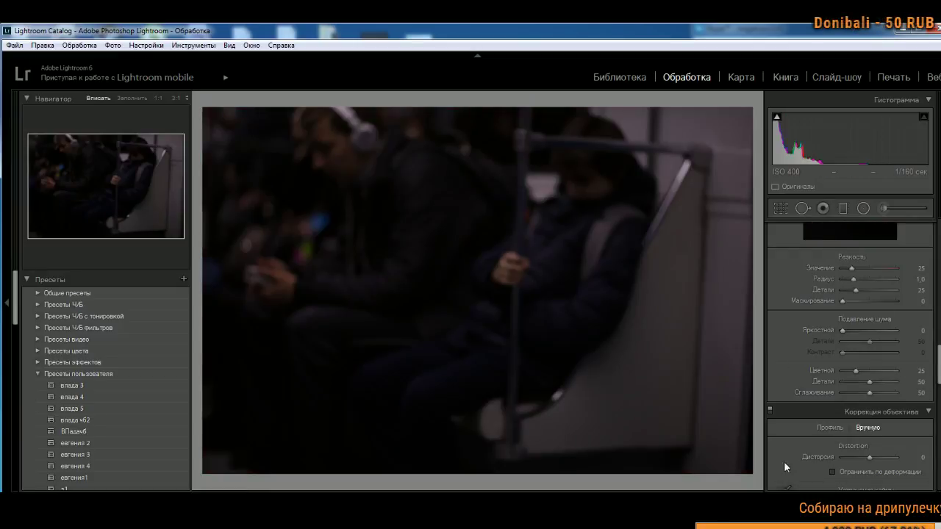
Step: Set the Exposure of the dark, blurry subway photo with the seated child to +3.17
left_click_drag(939, 367, 936, 223)
left_click_drag(871, 323, 887, 327)
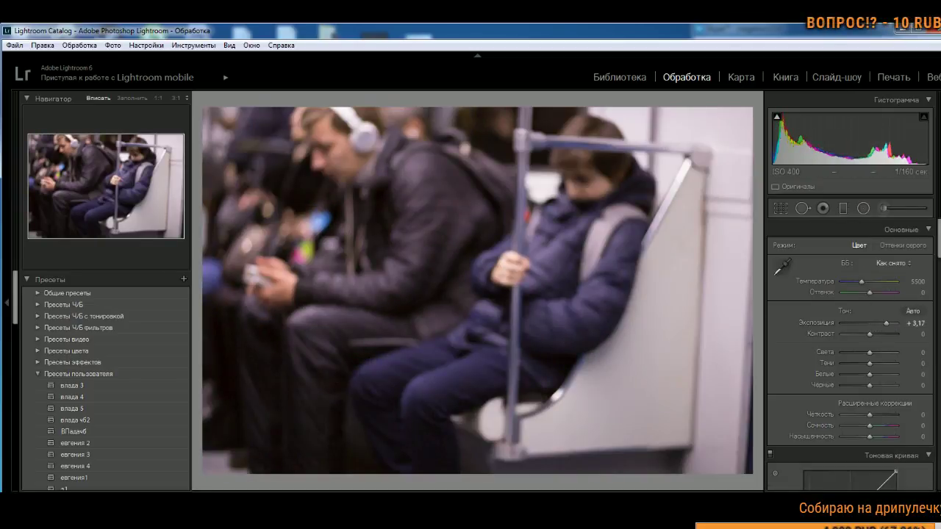
Step: Open the subway photo of the man with white headphones, set Exposure to +3.39 and inspect his jacket at 1:1
key("Right")
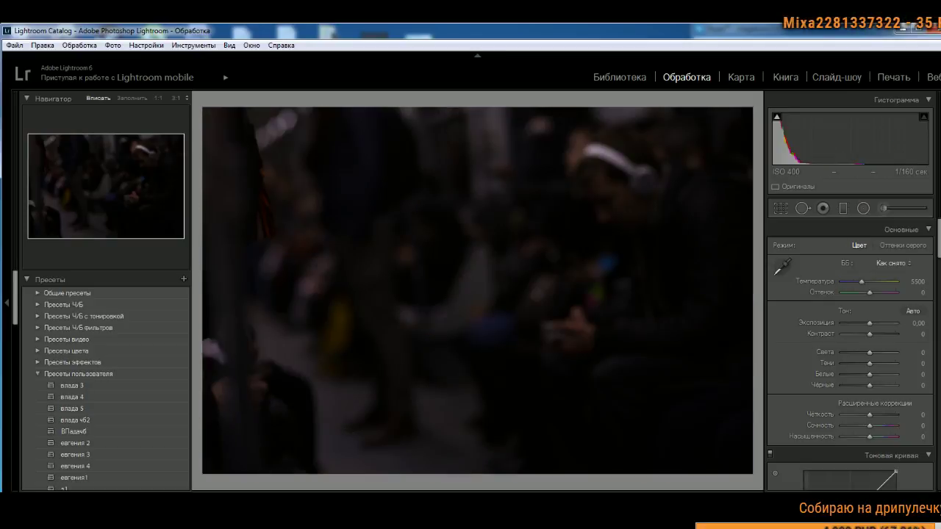
key("Left")
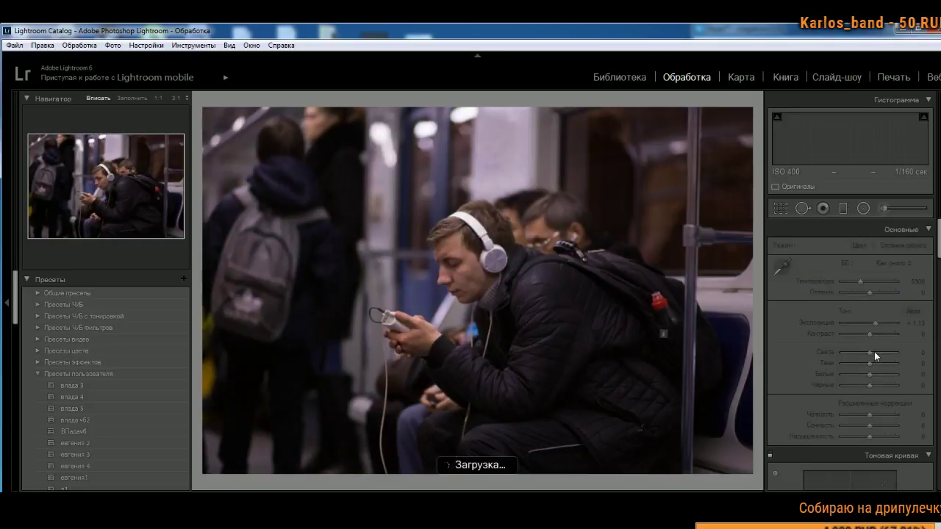
left_click_drag(883, 325, 888, 329)
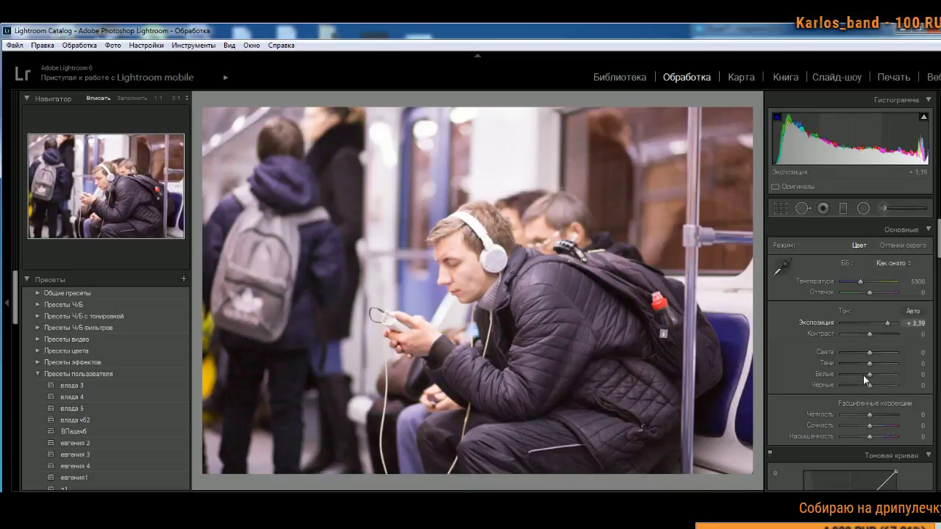
left_click(552, 379)
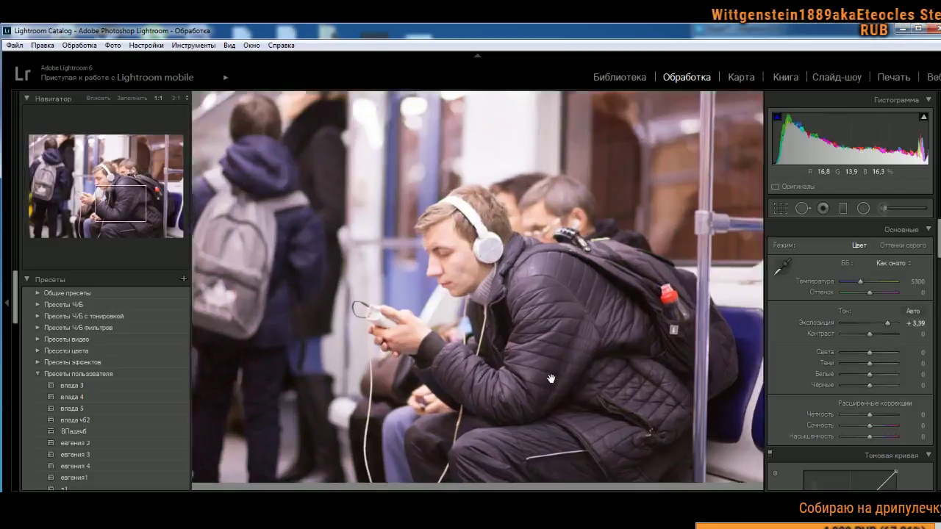
left_click_drag(607, 380, 483, 353)
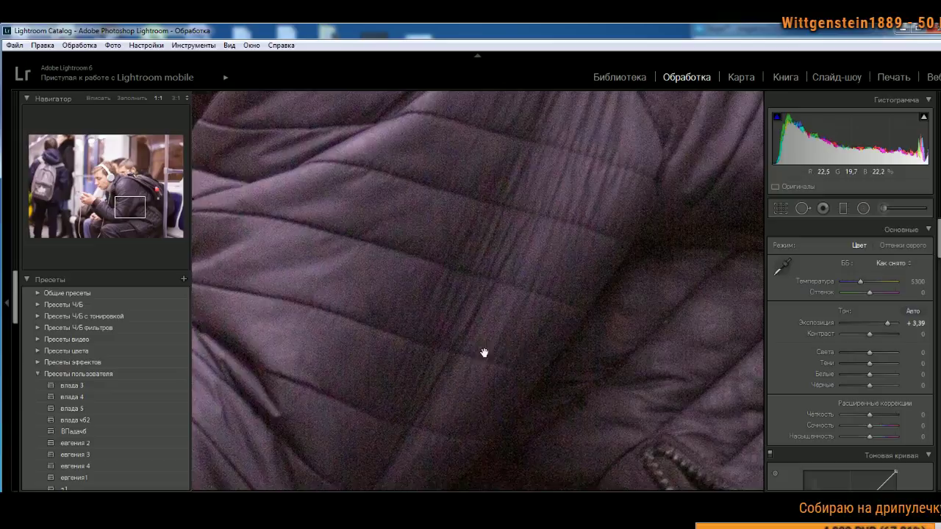
left_click(523, 348)
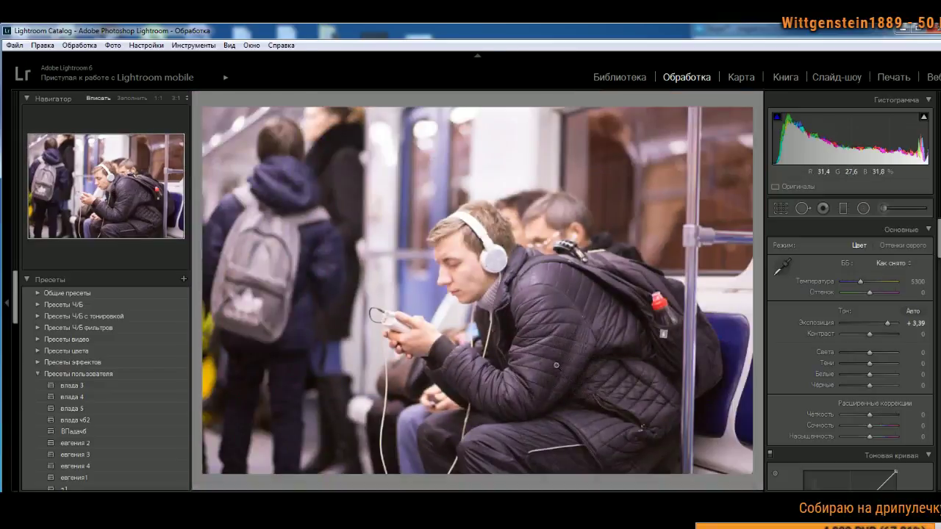
Step: Raise Blacks to +61 and Shadows to +55, and examine the noise in the dark background at 1:1
left_click(885, 385)
left_click(884, 363)
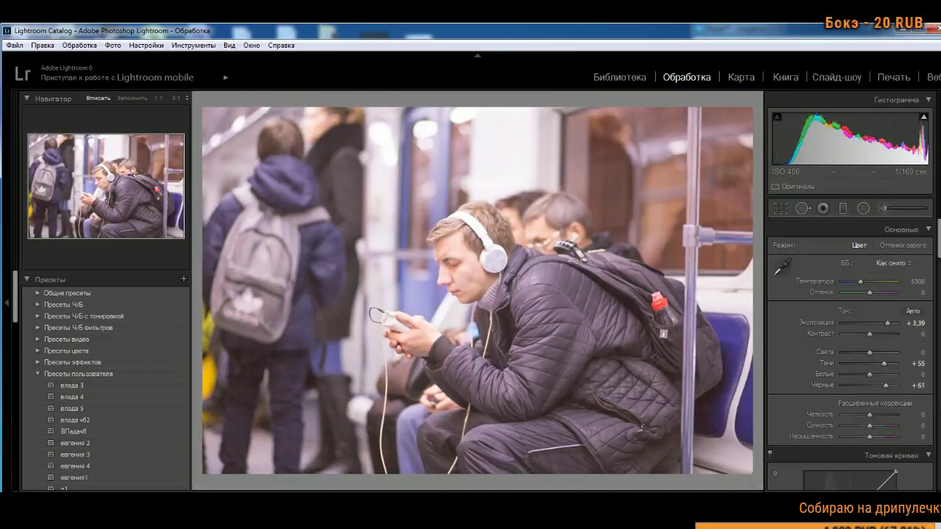
left_click(240, 372)
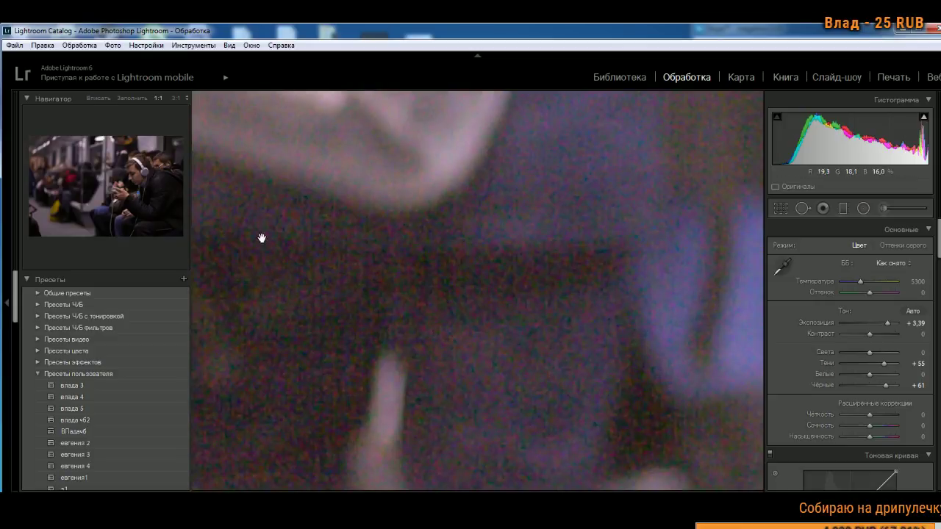
left_click_drag(262, 279, 400, 223)
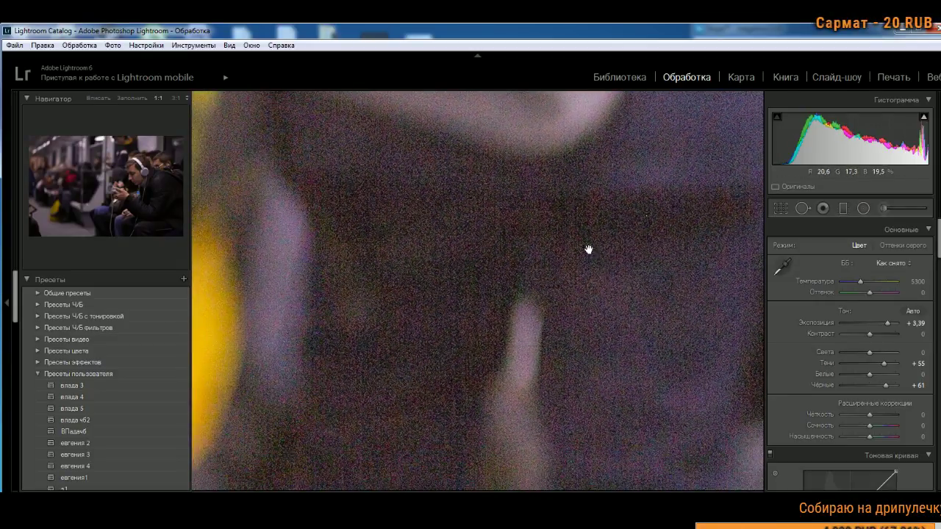
left_click_drag(584, 267, 537, 235)
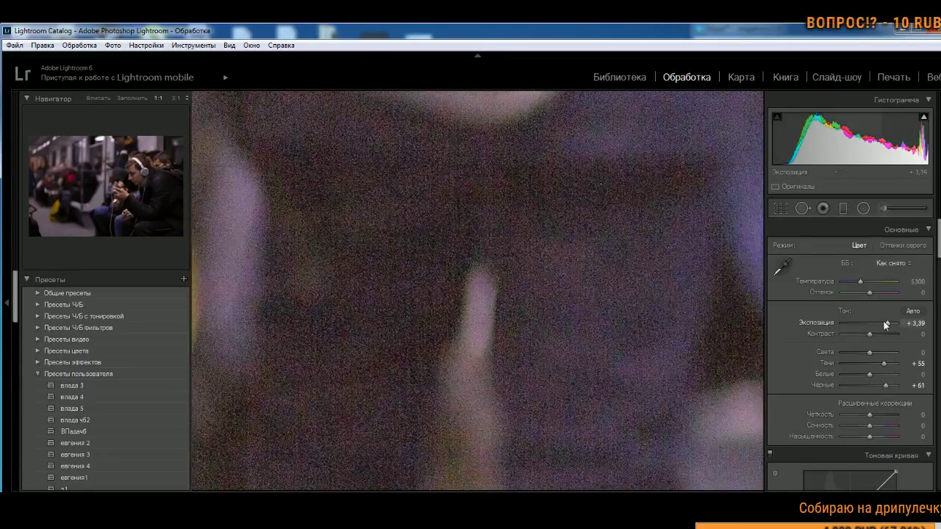
Step: Lower the headphones photo's Exposure to +2.20 and fit the whole image in view
left_click_drag(885, 325, 883, 325)
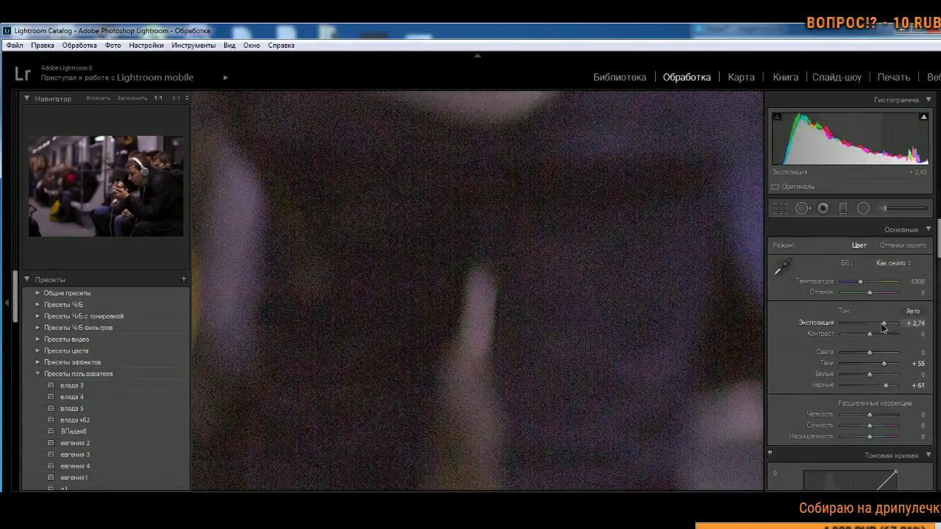
left_click(454, 323)
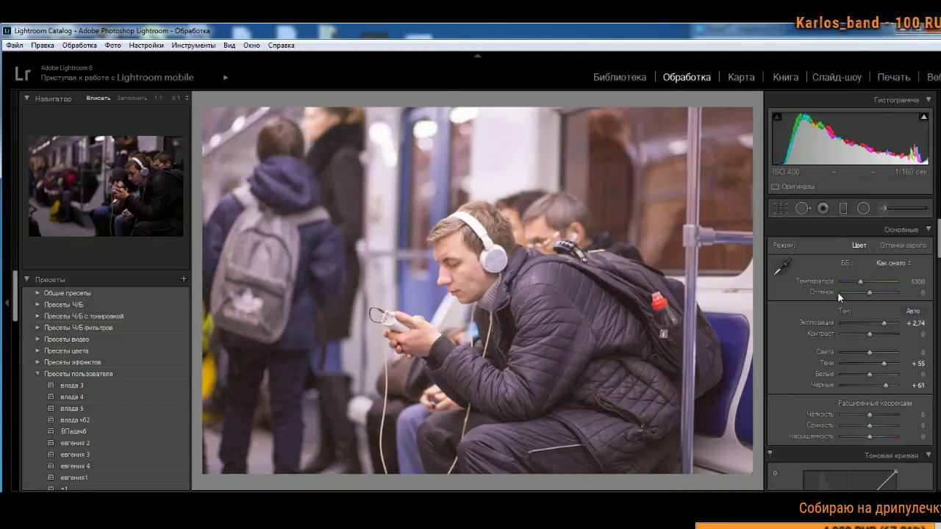
left_click_drag(885, 323, 882, 326)
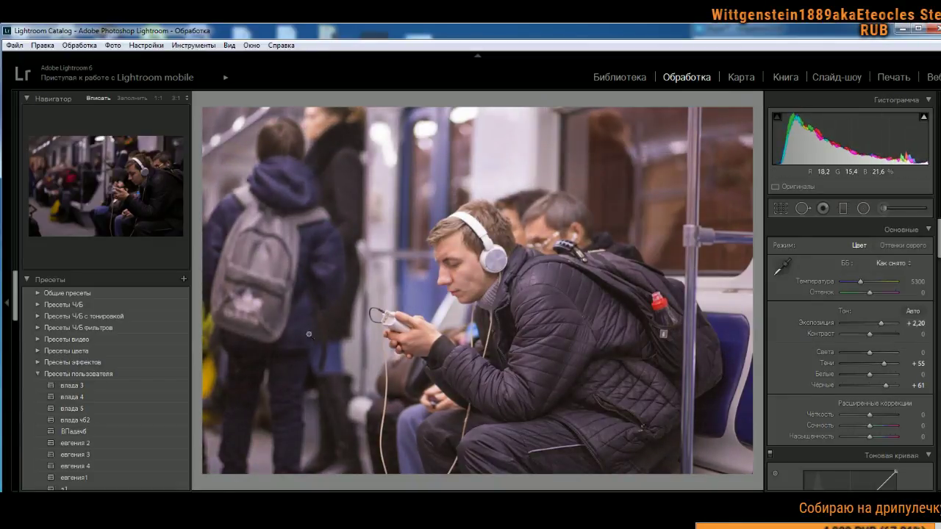
Step: Lower Shadows to +44 and Blacks to +46 on the headphones photo and examine the noise in its dark background at 1:1
left_click_drag(885, 364, 881, 393)
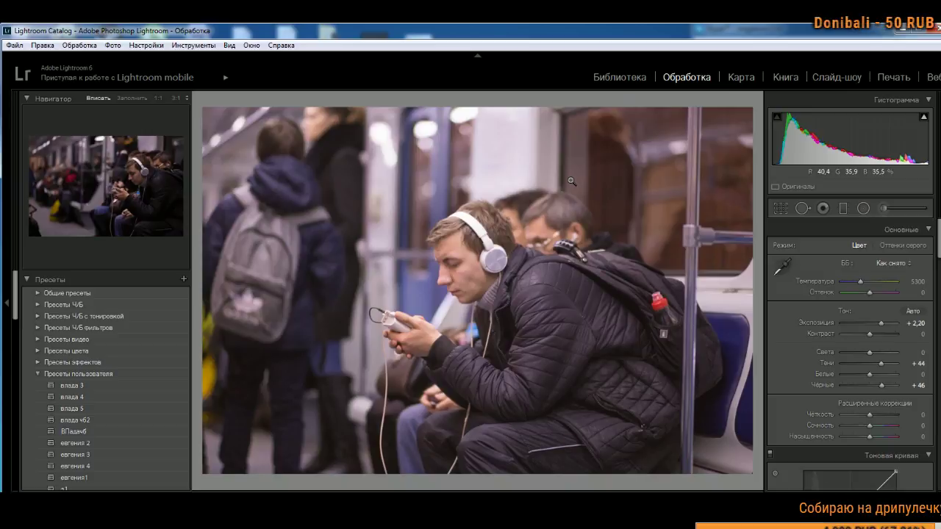
left_click(256, 344)
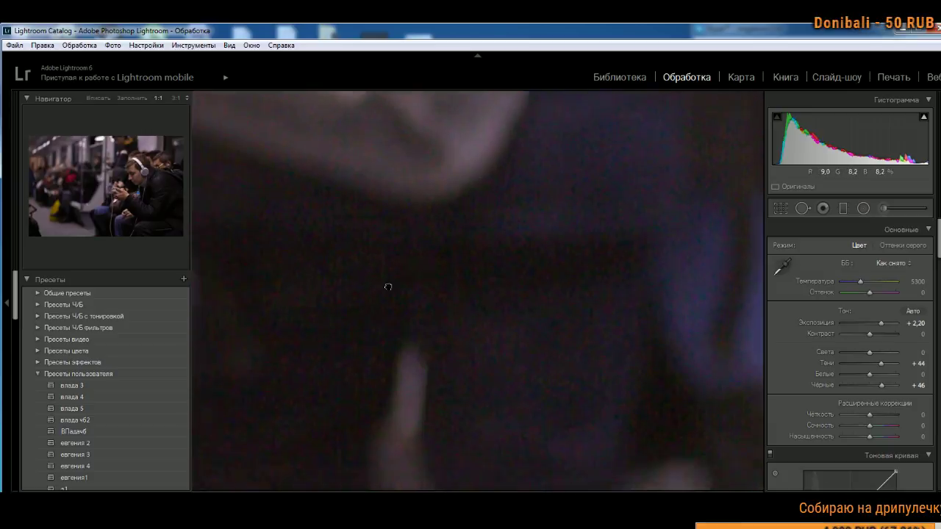
mouse_move(401, 248)
left_mouse_down()
mouse_move(613, 309)
mouse_move(423, 274)
left_mouse_up()
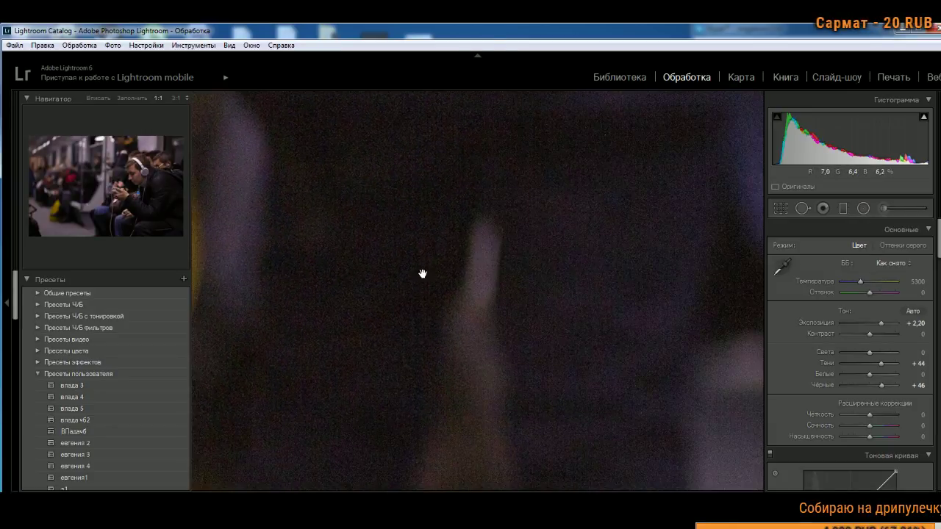
left_click_drag(444, 387, 408, 212)
left_click_drag(578, 391, 455, 272)
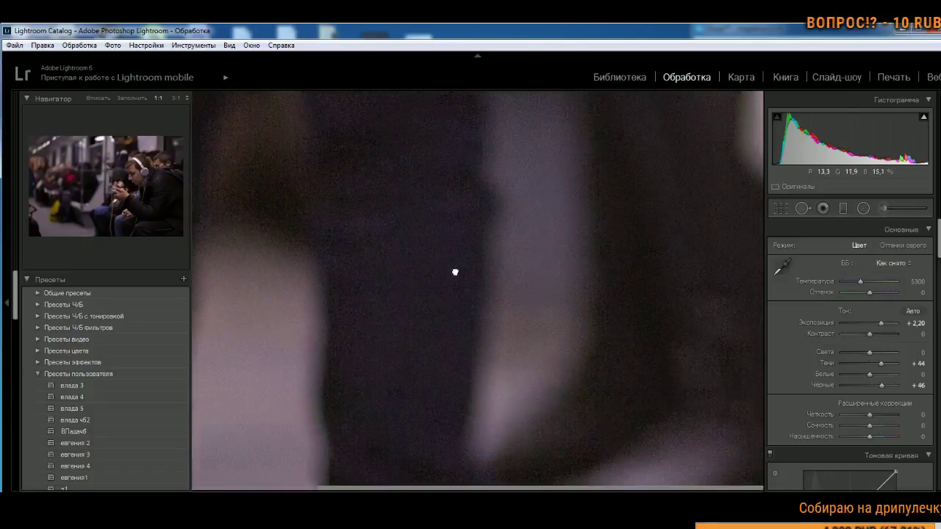
mouse_move(515, 312)
left_mouse_down()
mouse_move(654, 357)
mouse_move(412, 380)
mouse_move(710, 374)
mouse_move(532, 311)
left_mouse_up()
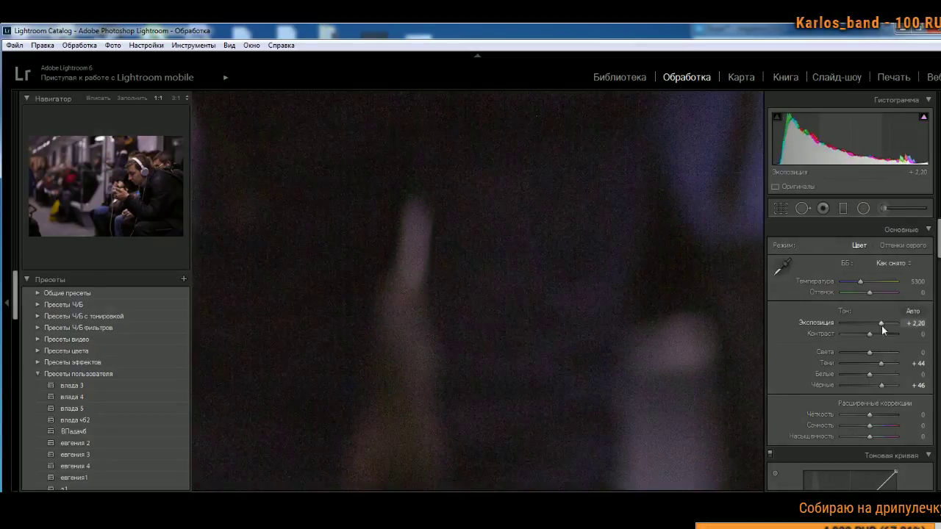
Step: Reduce the headphones photo's Exposure to +1.67, check the dark areas at 1:1 and fit the whole image in view
left_click_drag(884, 331, 880, 331)
left_click_drag(619, 375, 506, 284)
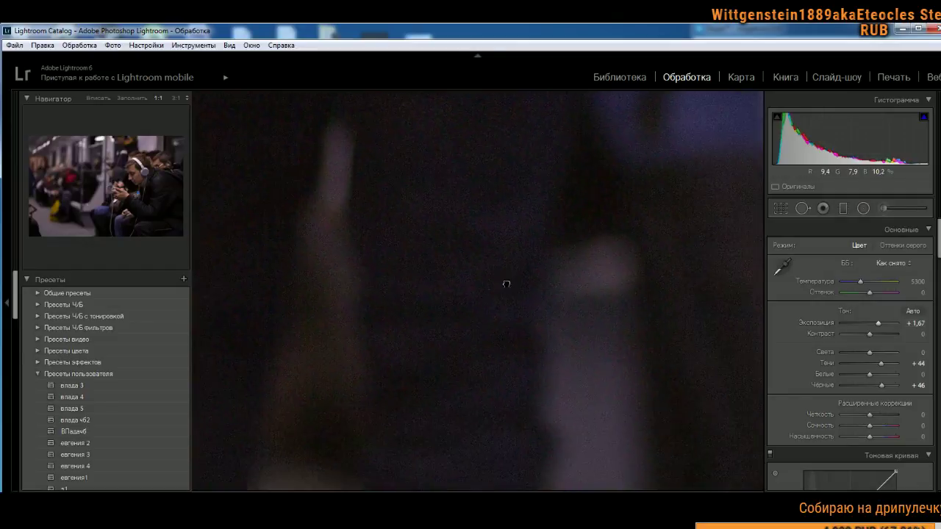
left_click(566, 258)
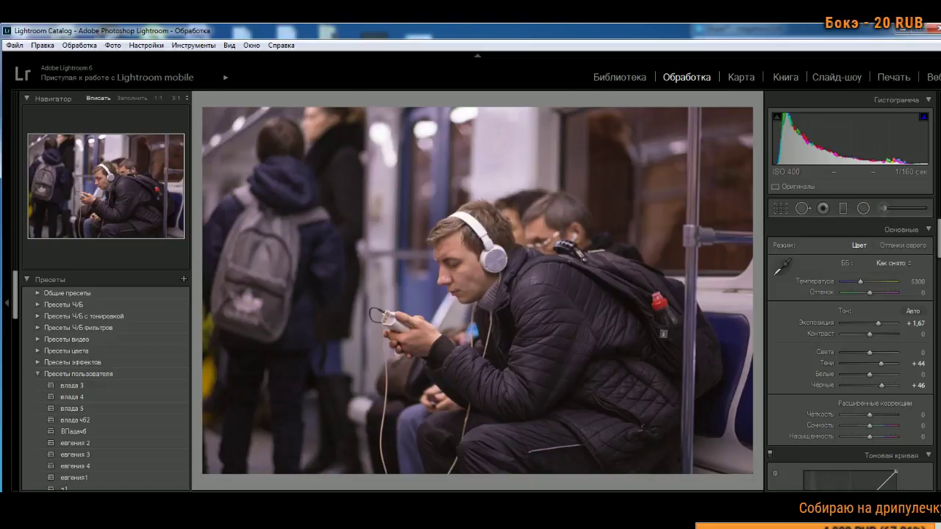
Step: Browse to the black-and-white close-up portrait of the man in the dark shirt and inspect his eye at 1:1
key("Right")
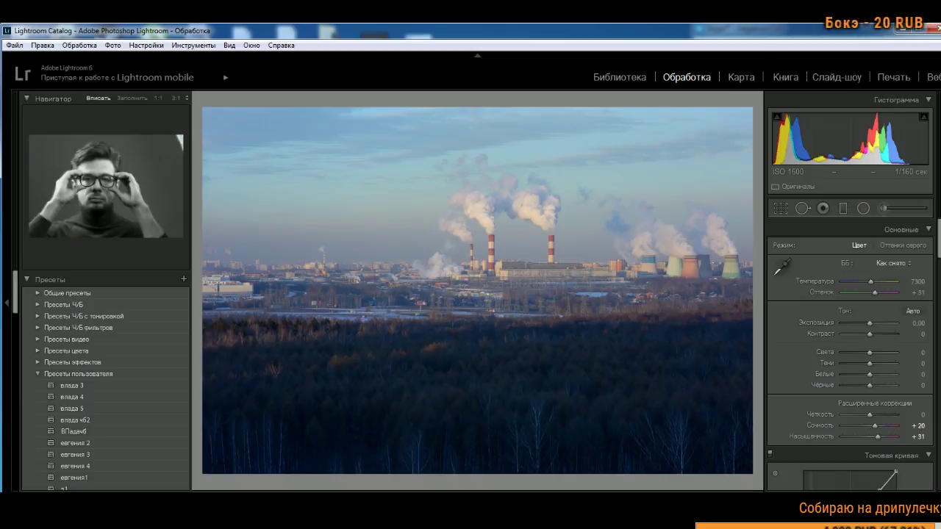
left_click(495, 507)
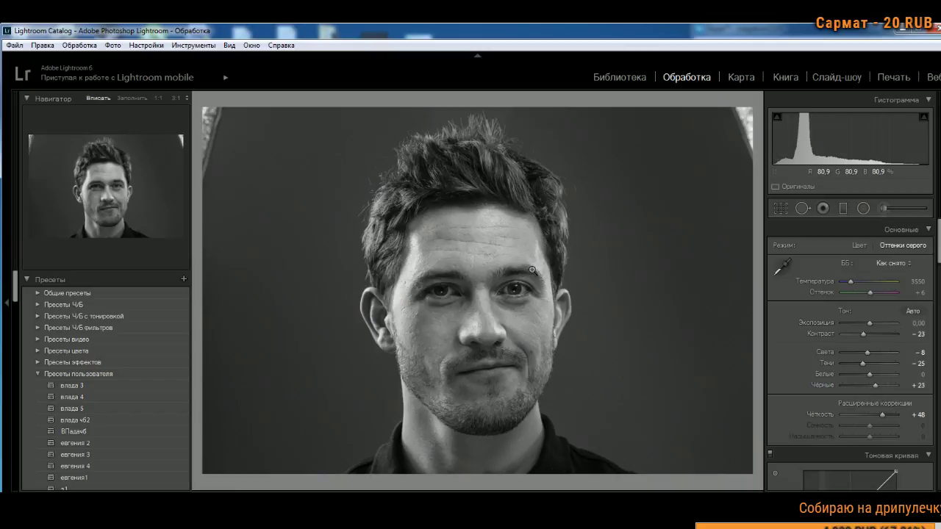
left_click(535, 294)
left_click_drag(556, 228, 594, 252)
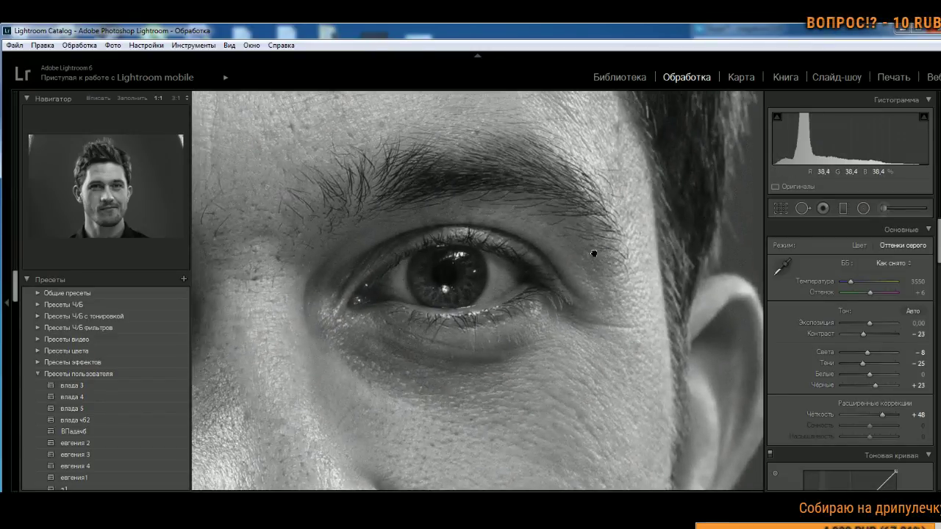
Step: Switch the man's portrait to colour treatment, examine the eye and skin detail at 1:1 and fit the image in view
left_click(861, 249)
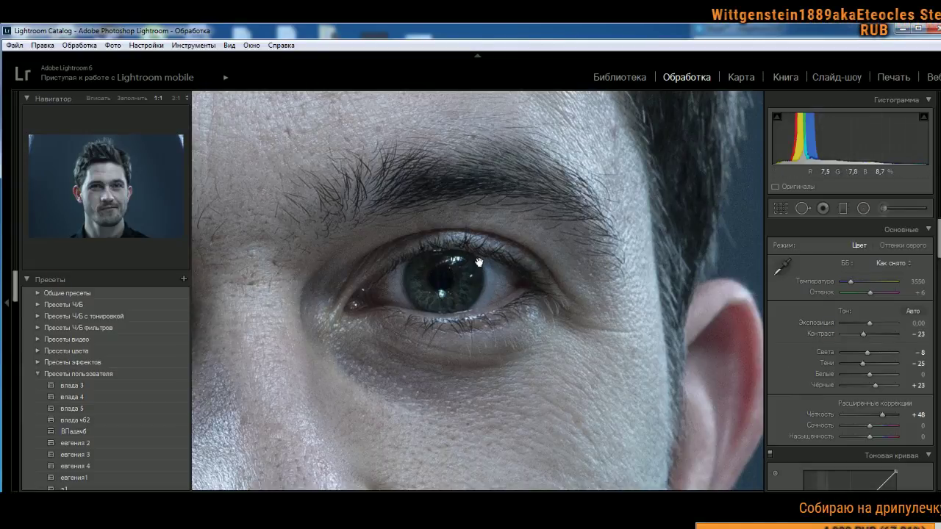
left_click_drag(478, 263, 490, 336)
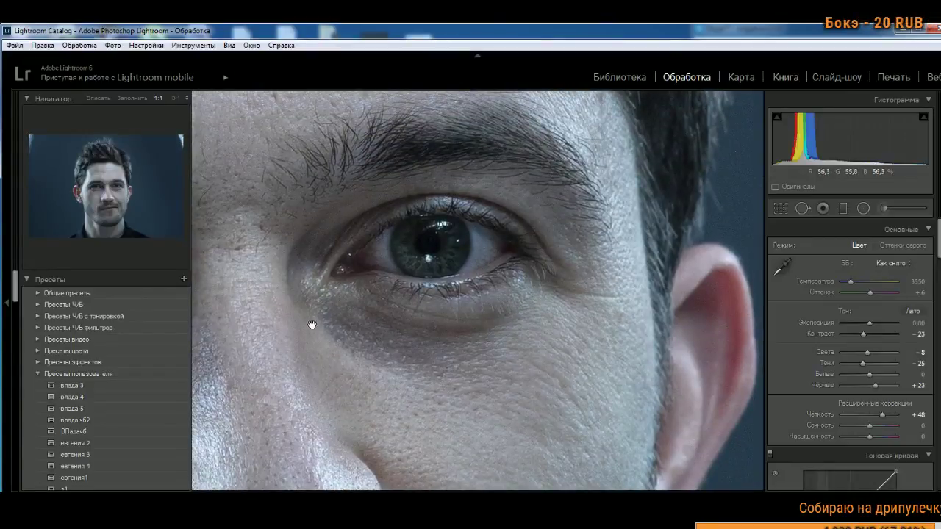
left_click_drag(290, 287, 299, 328)
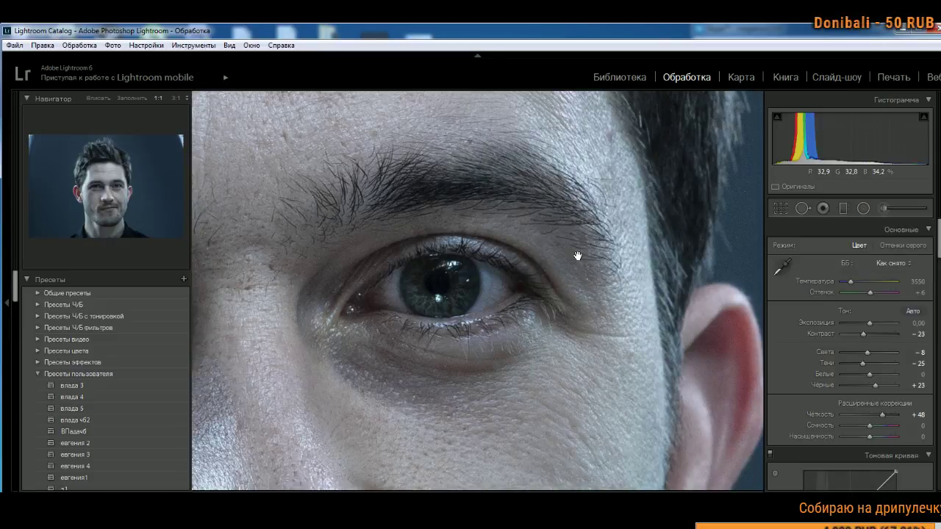
left_click_drag(573, 275, 513, 159)
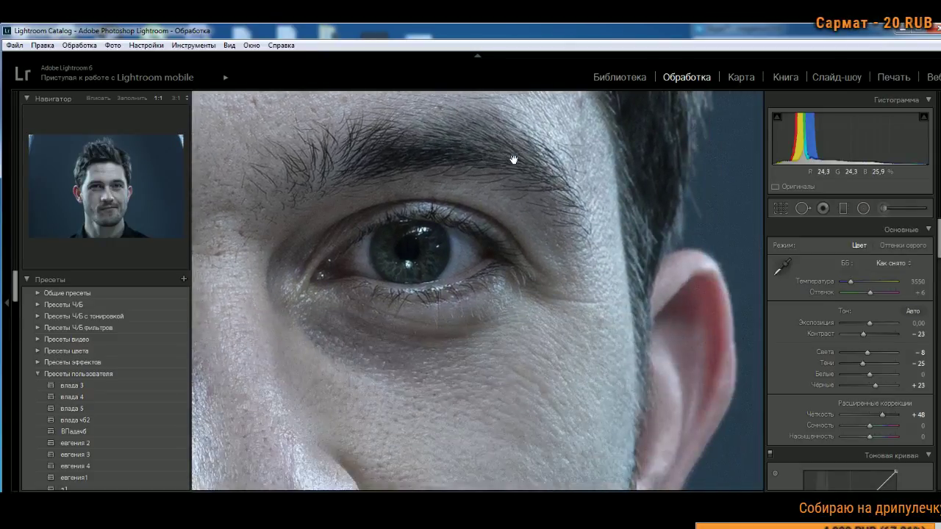
left_click_drag(561, 249, 587, 184)
left_click_drag(421, 274, 466, 338)
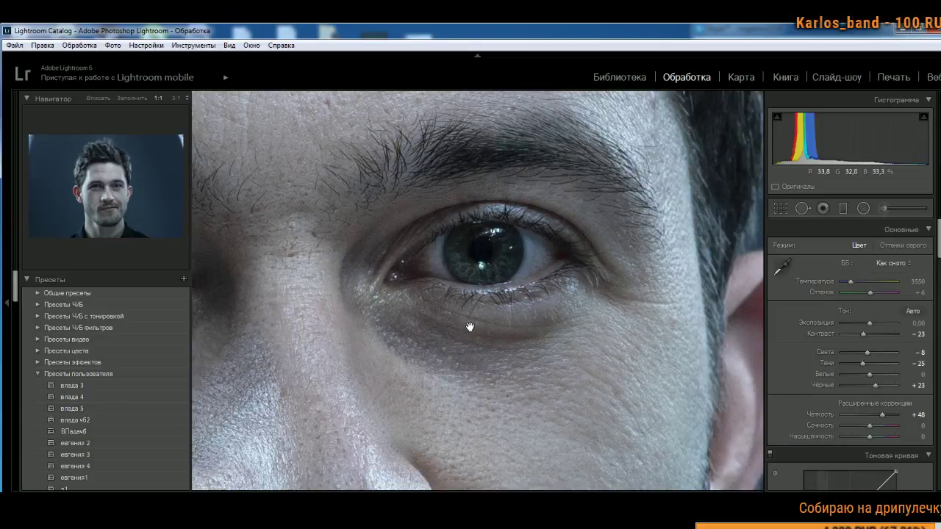
left_click_drag(533, 304, 477, 330)
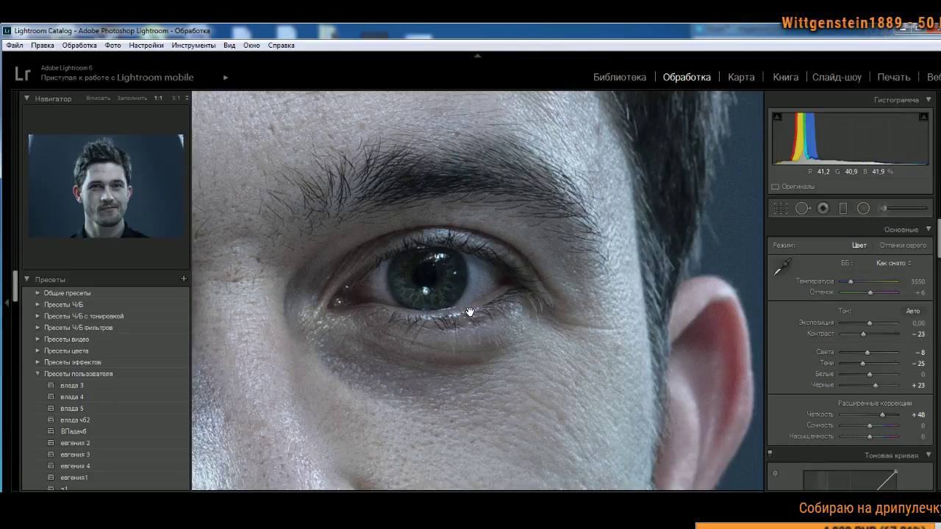
left_click(470, 312)
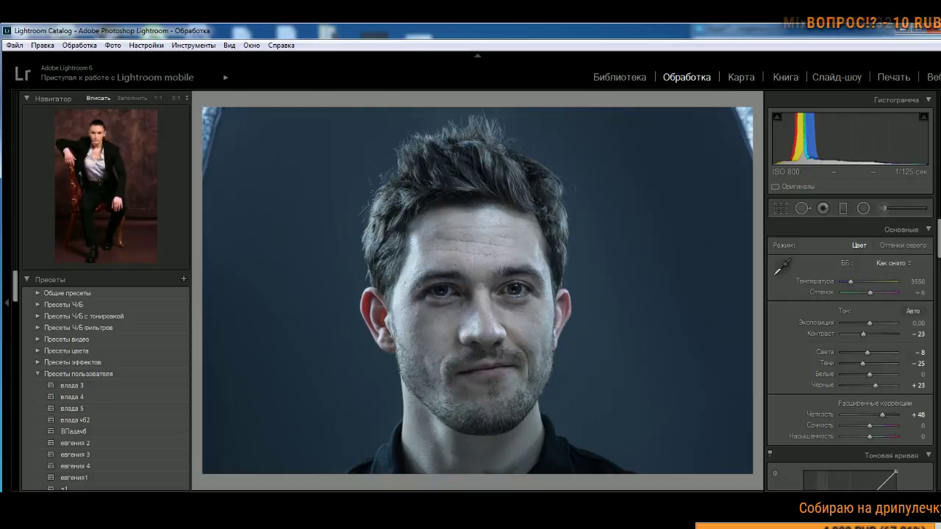
Step: Browse to the half-length portrait of the woman with the red-brown backdrop and inspect her face at 1:1
left_click(566, 507)
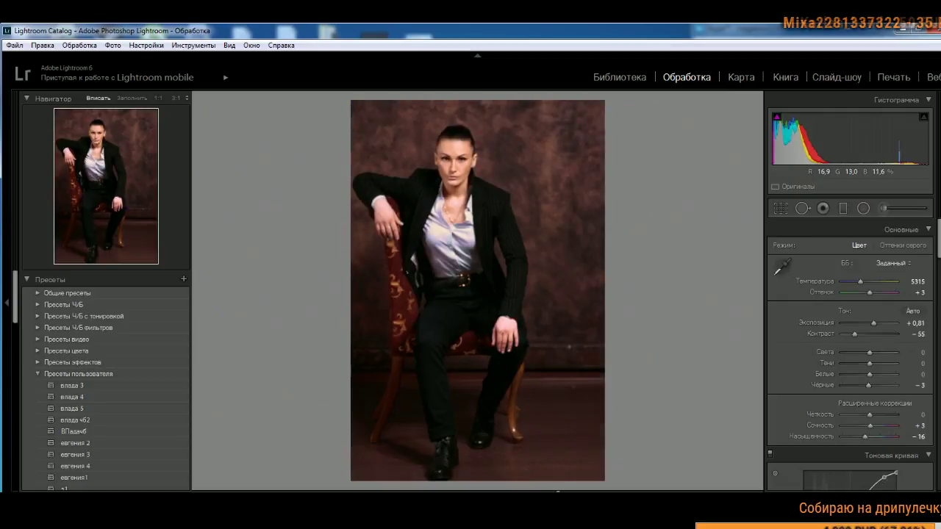
key("Right")
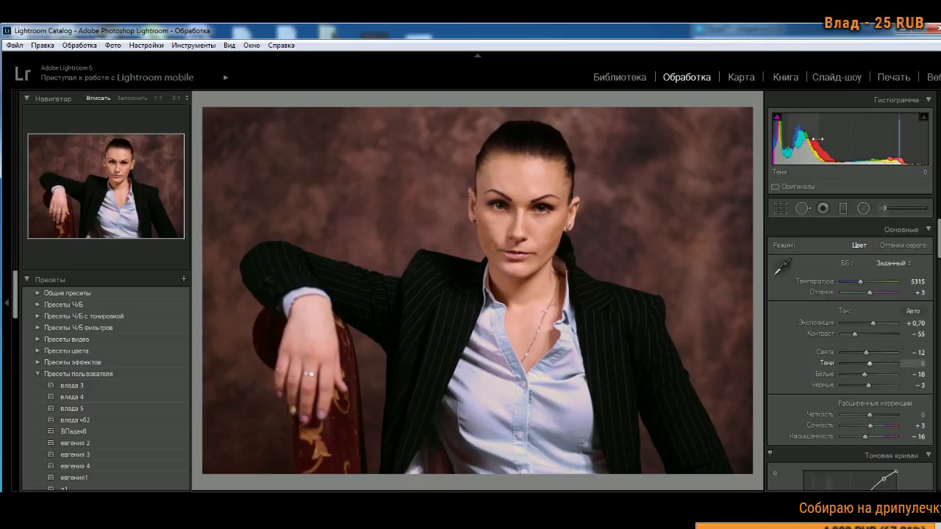
left_click(552, 203)
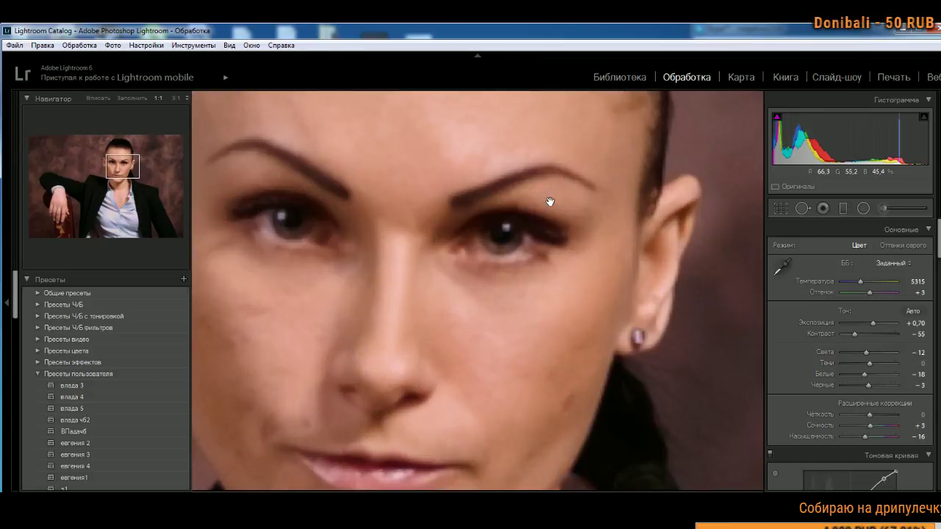
left_click(486, 310)
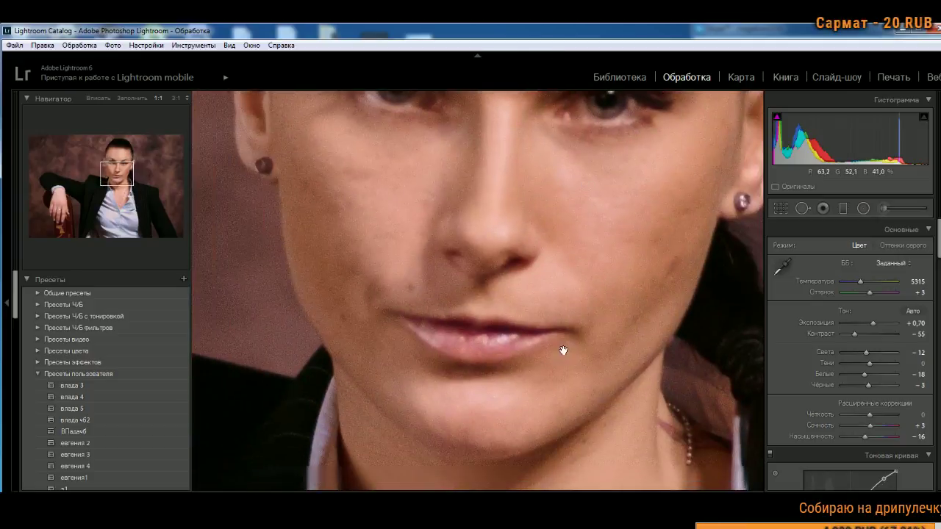
Step: Open the woman's seated portrait with Exposure +0.38 and examine the noise and detail on her face at 1:1
key("Right")
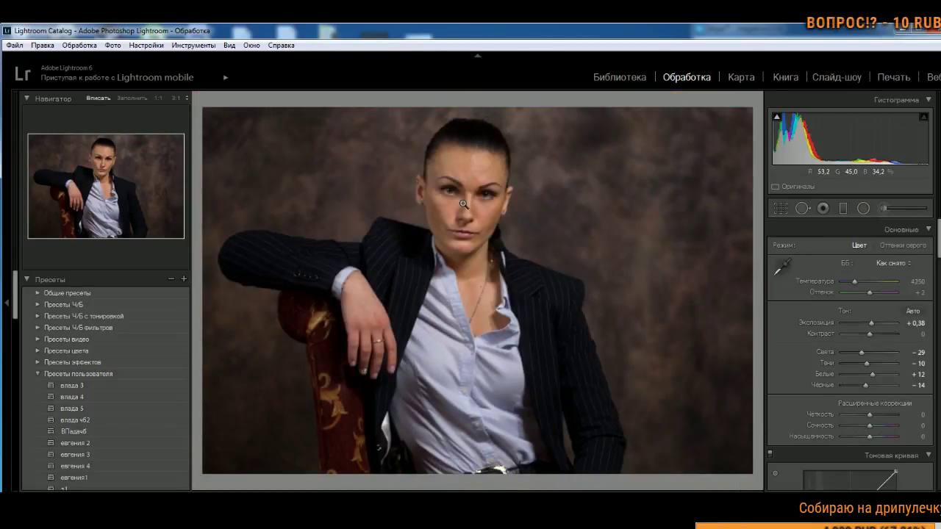
left_click(463, 204)
left_click_drag(463, 203, 508, 244)
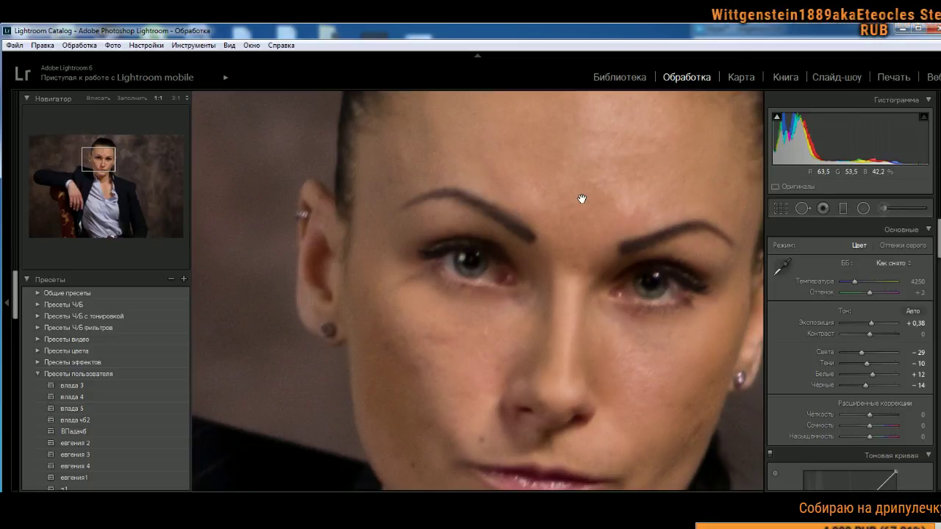
left_click_drag(629, 280, 566, 294)
left_click_drag(495, 251, 607, 243)
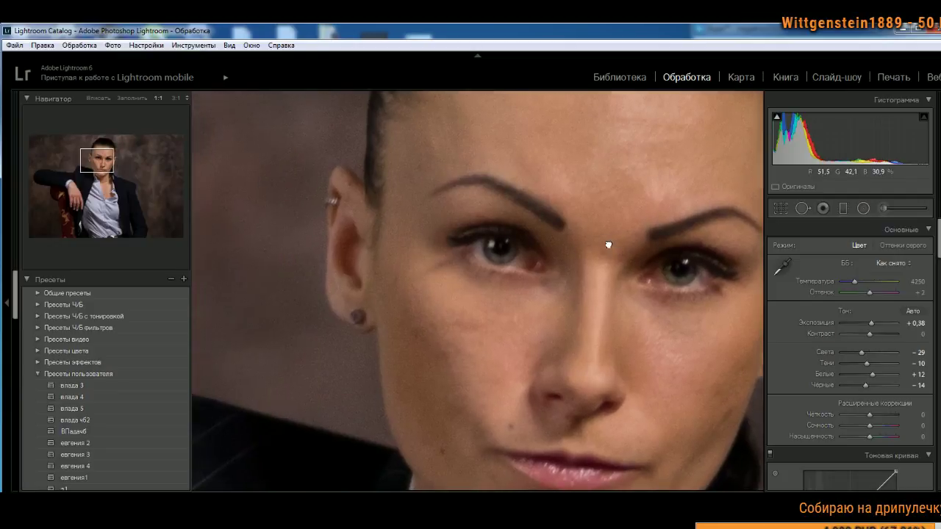
left_click(487, 296)
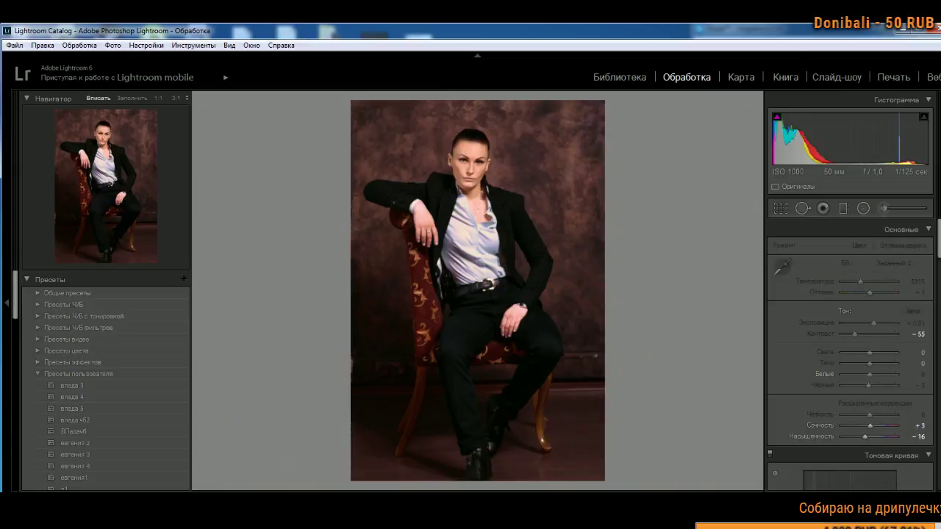
Step: Browse to the woman's black-and-white portrait in the white shirt and examine the grain around her eye and forehead at 1:1
key("Right")
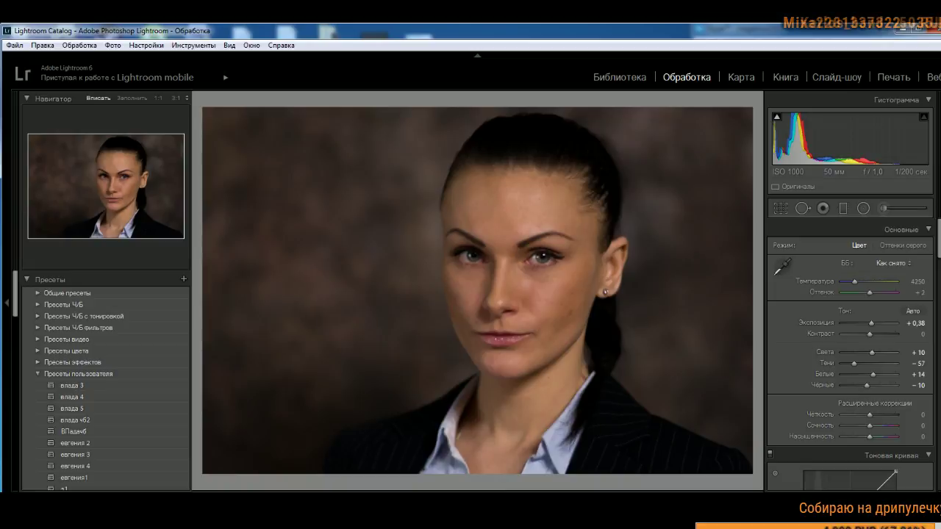
key("Right")
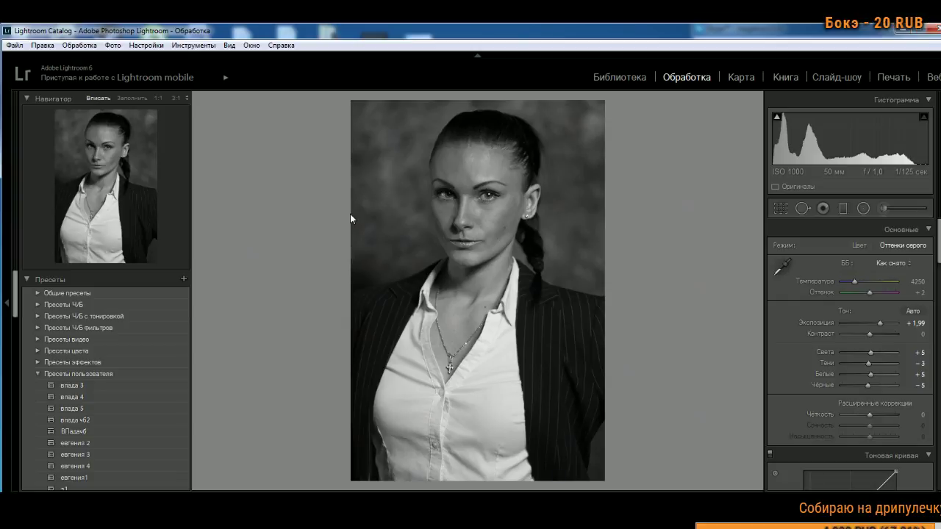
left_click(484, 200)
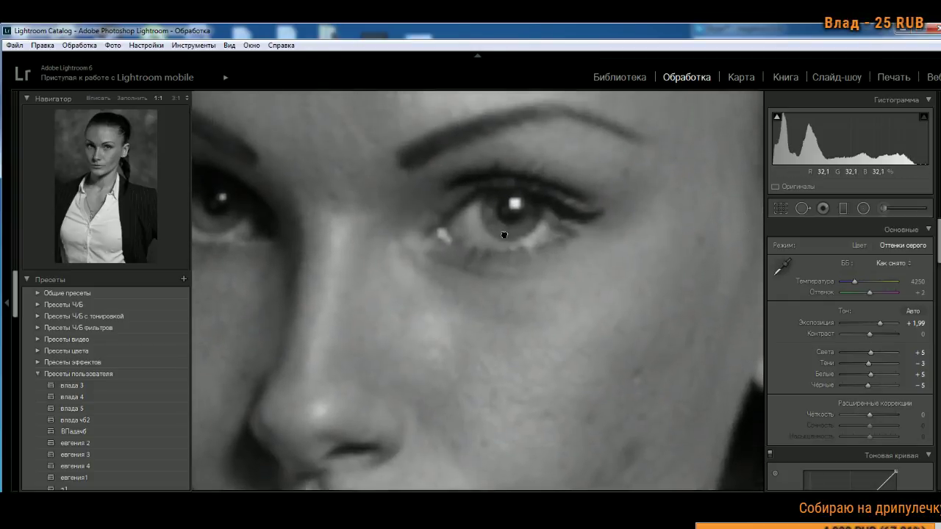
left_click_drag(504, 234, 408, 385)
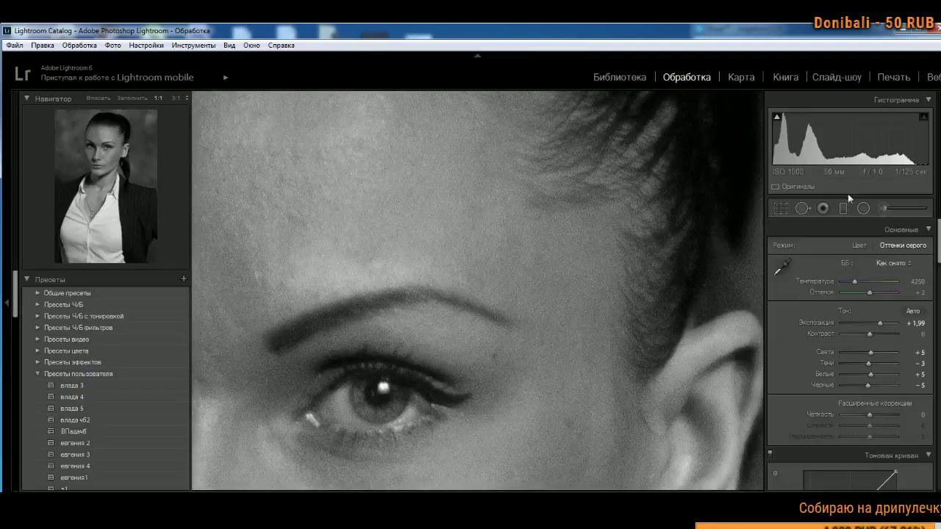
left_click_drag(401, 301, 512, 132)
left_click_drag(551, 301, 389, 258)
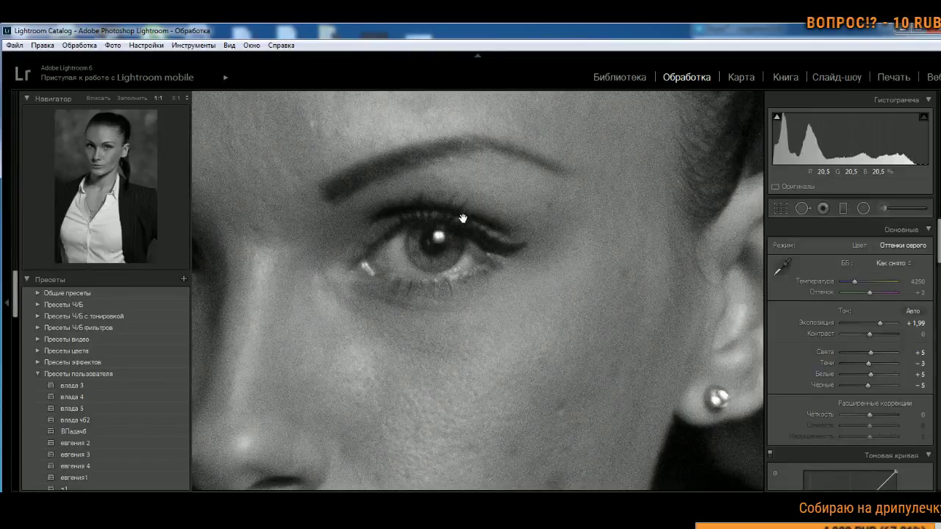
left_click_drag(395, 291, 468, 302)
Step: Switch the woman's black-and-white portrait to colour treatment and examine the noise on her face and eyes at 1:1
left_click(861, 244)
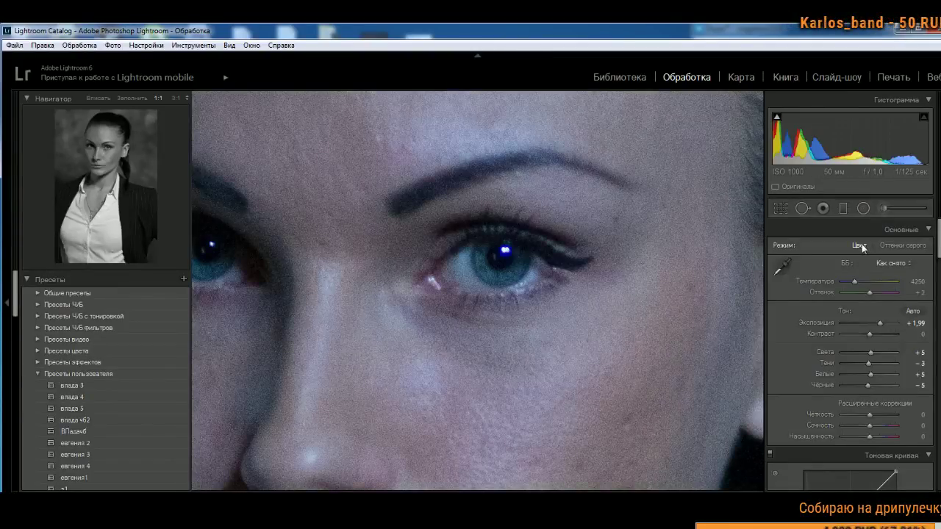
left_click_drag(719, 270, 479, 248)
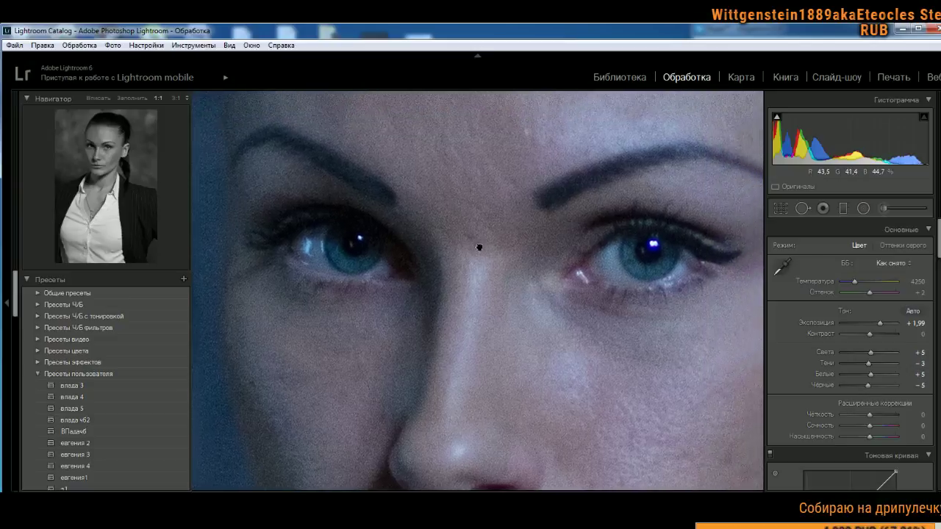
left_click_drag(558, 242, 452, 218)
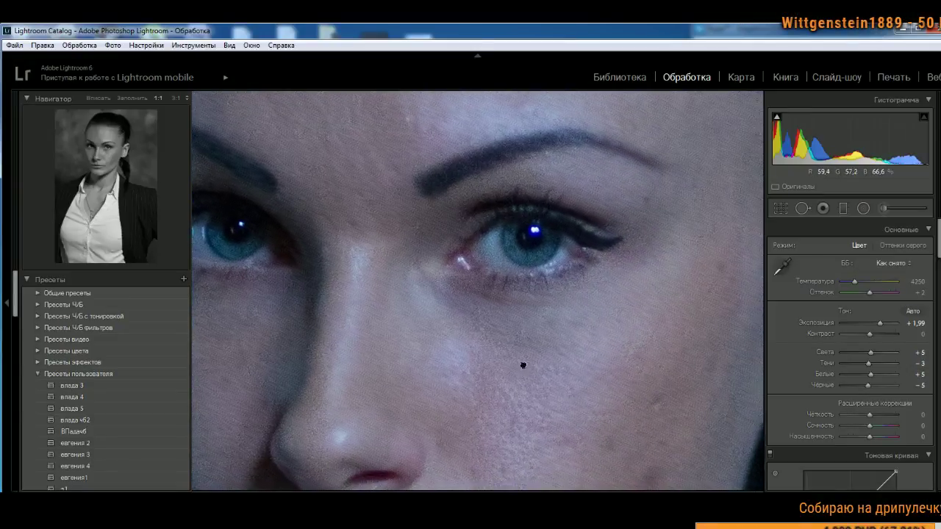
left_click_drag(520, 370, 500, 106)
left_click_drag(496, 221, 497, 222)
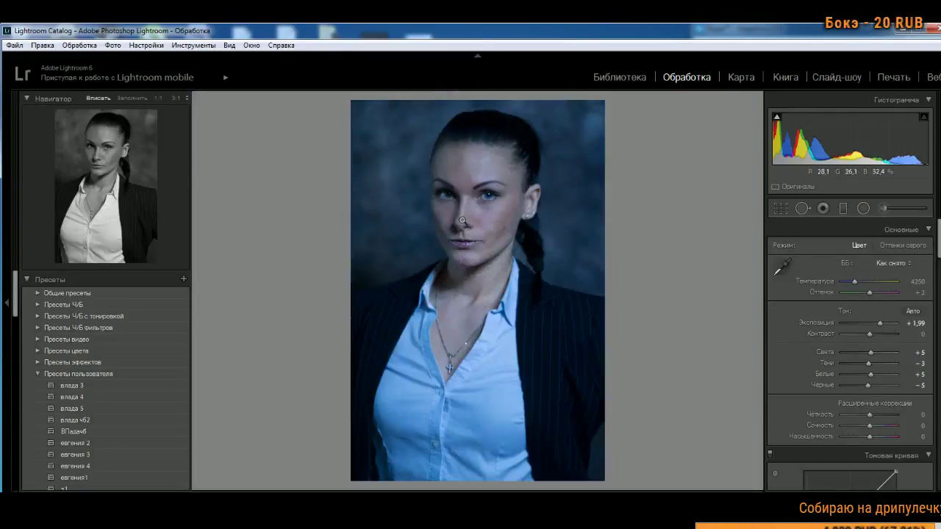
left_click(483, 191)
left_click_drag(492, 163, 618, 241)
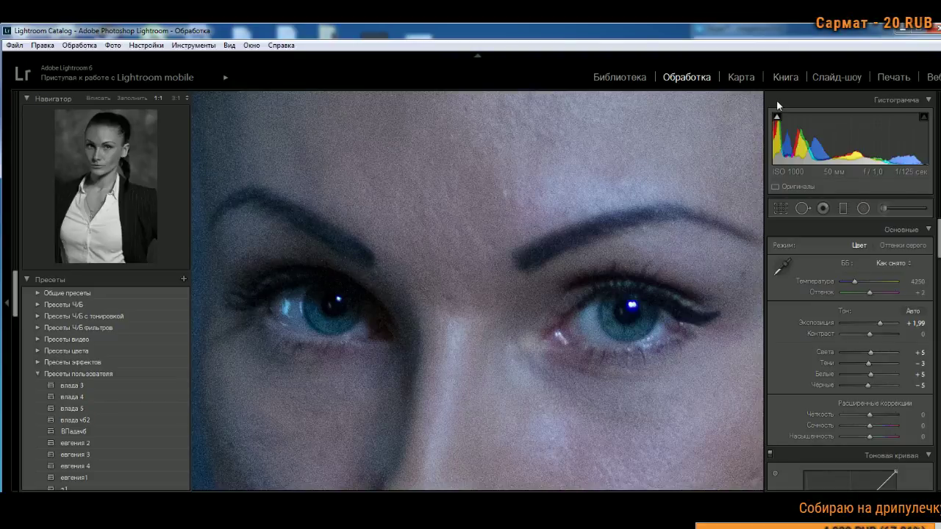
Step: Compare the whole colour portrait of the woman in the striped jacket with a 1:1 view of her eye
left_click_drag(616, 354, 470, 325)
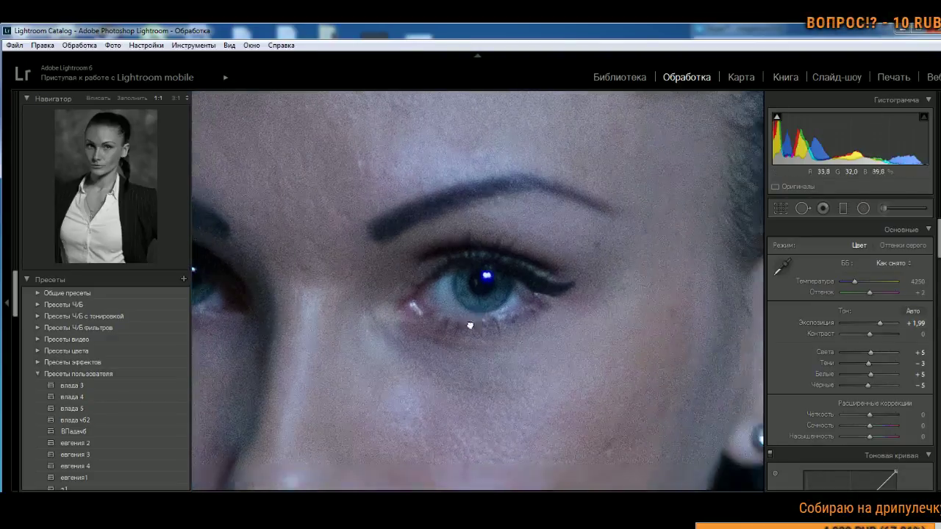
left_click(514, 301)
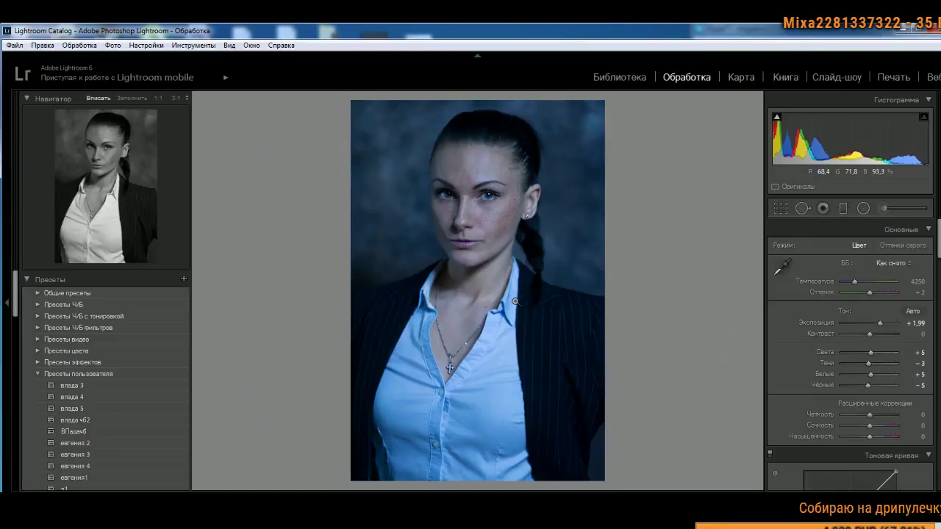
left_click(479, 211)
left_click_drag(479, 206, 503, 347)
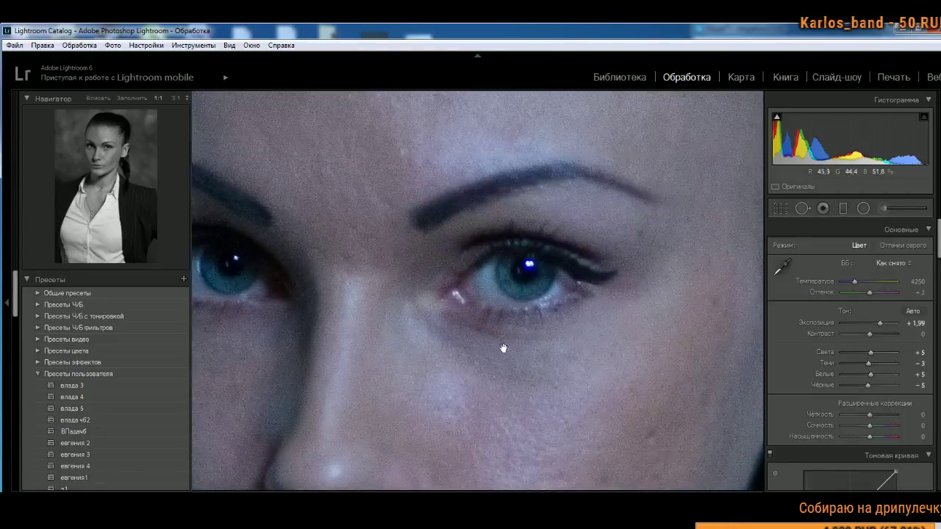
left_click(503, 348)
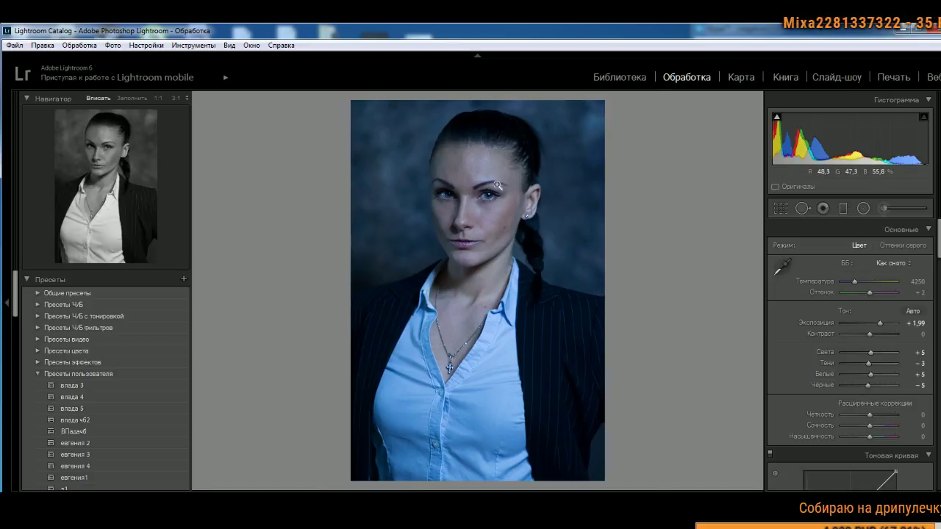
Step: Examine the noise at 1:1 around the woman's eye, temple, nose and cheek in the colour portrait, and return to the full view
left_click_drag(497, 186, 556, 290)
left_click_drag(570, 331, 440, 347)
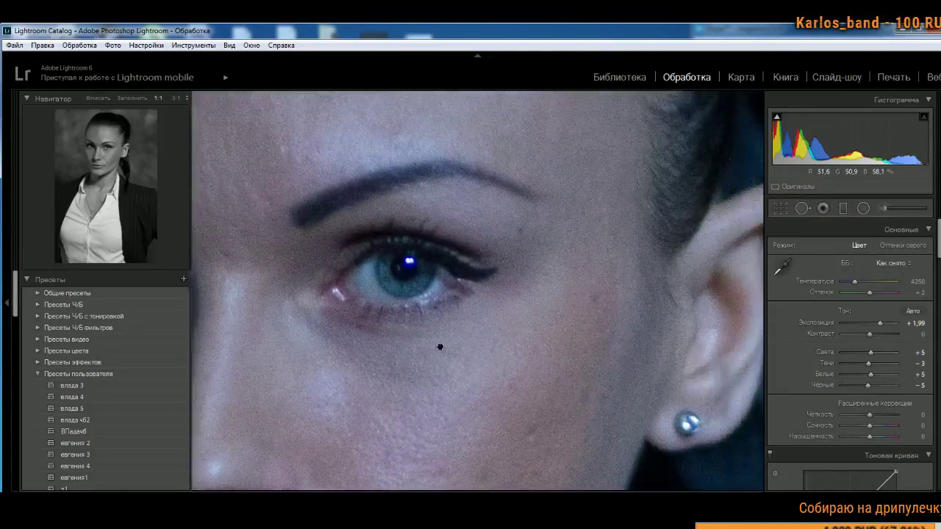
left_click_drag(407, 277, 444, 288)
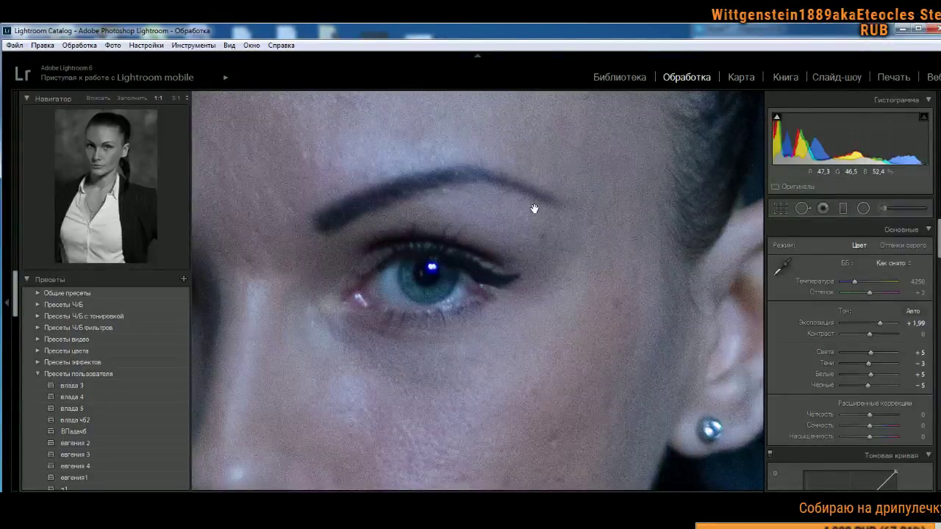
left_click_drag(538, 217, 630, 177)
left_click_drag(519, 274, 578, 229)
left_click_drag(556, 287, 536, 380)
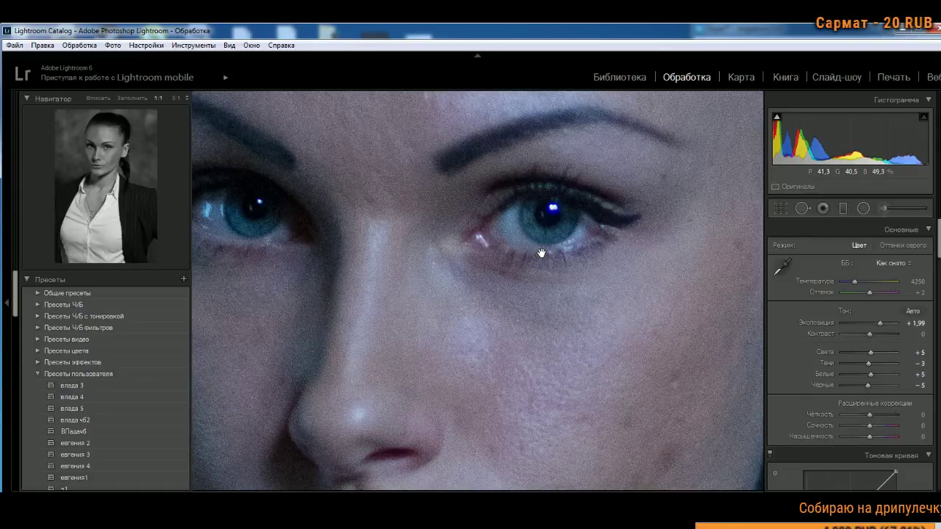
left_click_drag(541, 253, 553, 174)
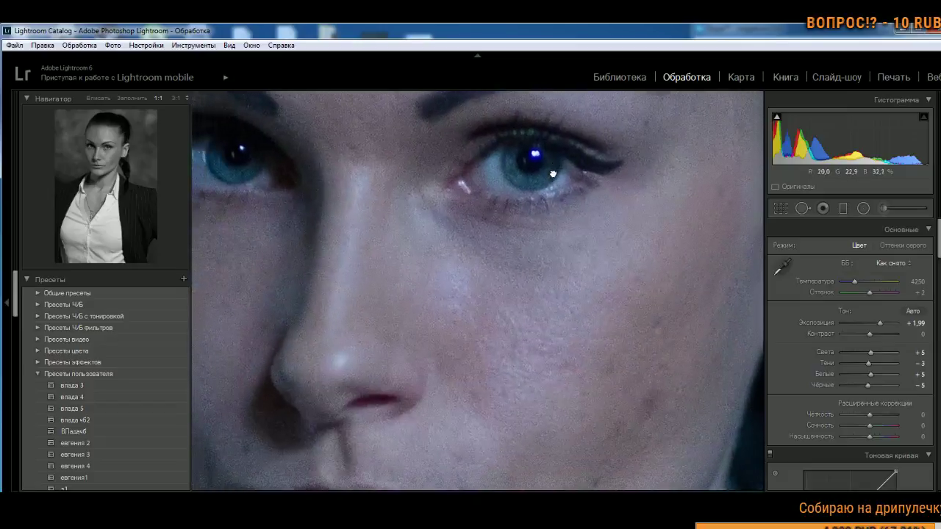
left_click_drag(539, 307, 441, 367)
left_click_drag(394, 319, 486, 225)
left_click_drag(581, 326, 546, 309)
left_click(546, 308)
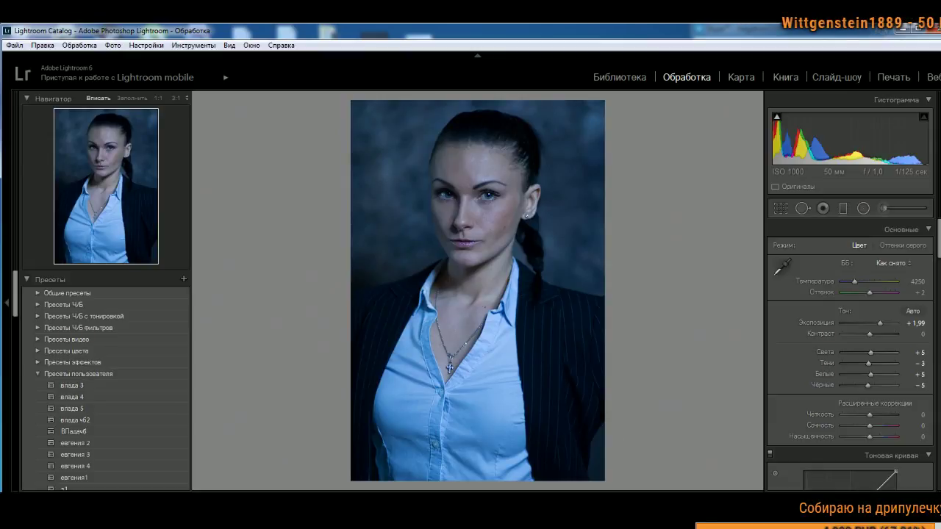
Step: Browse to the man's frontal portrait on the dark blue backdrop and inspect his eye and cheek at 1:1
key("Right")
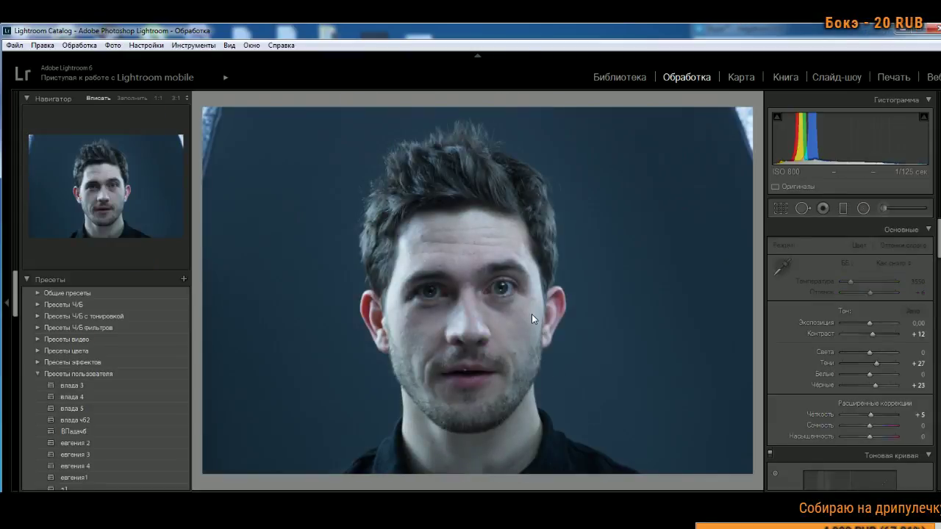
left_click(532, 314)
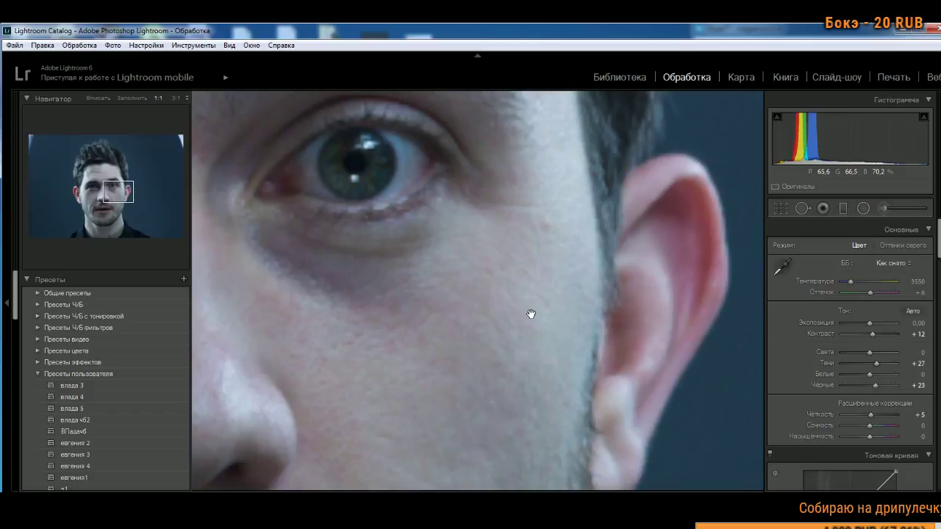
left_click_drag(531, 260, 595, 394)
left_click(574, 482)
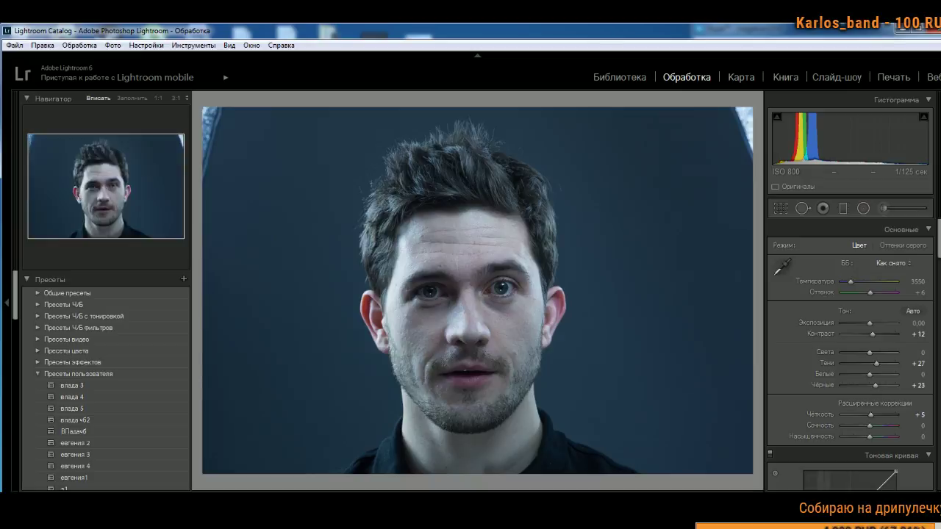
Step: Browse to the man's colour portrait against the light wall and compare the sharpness and detail of both eyes at 1:1
key("Right")
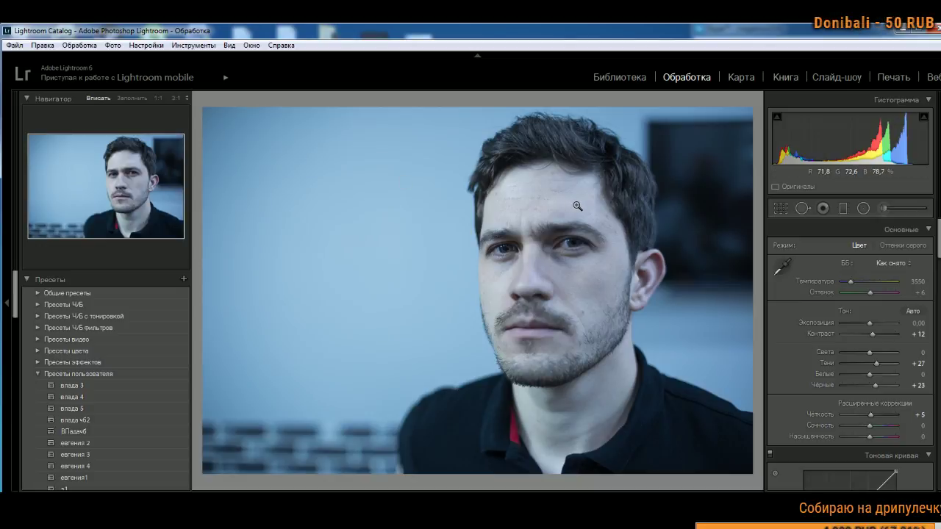
left_click(573, 252)
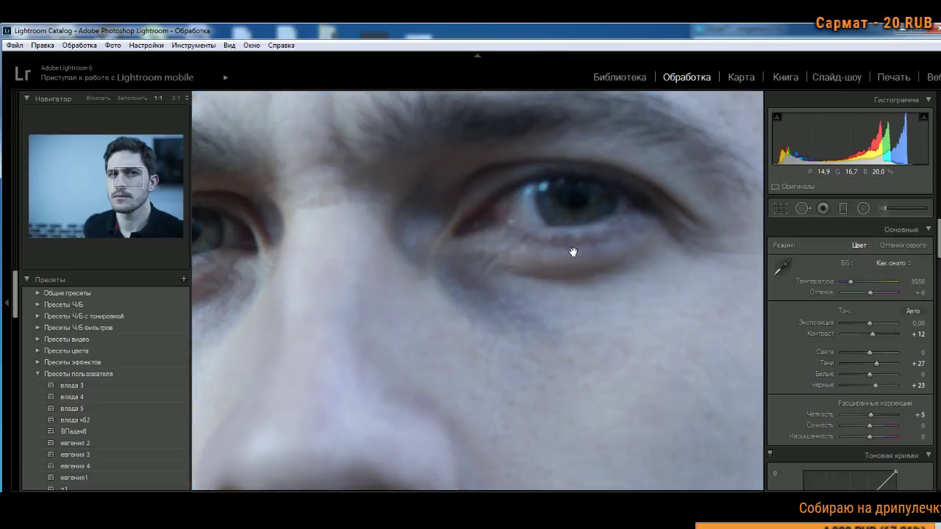
left_click_drag(487, 238, 596, 326)
left_click_drag(355, 430, 390, 418)
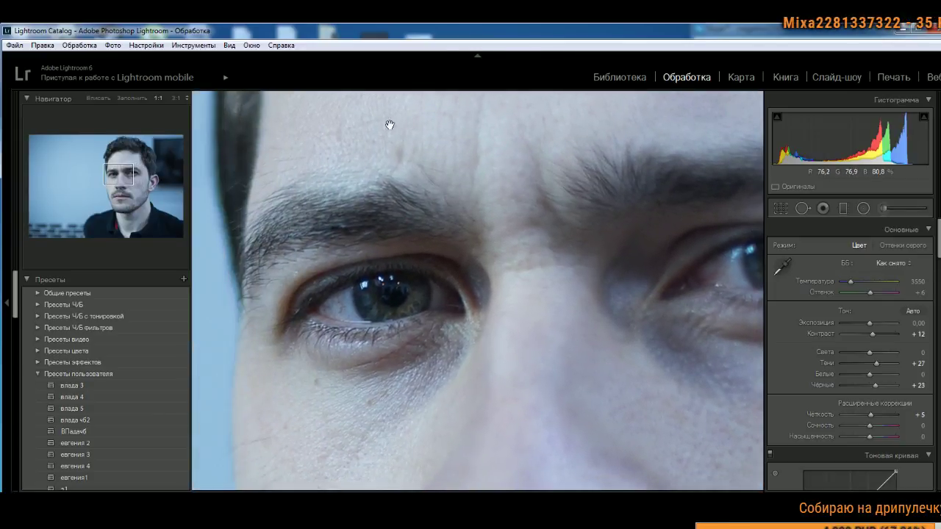
left_click_drag(301, 413, 331, 363)
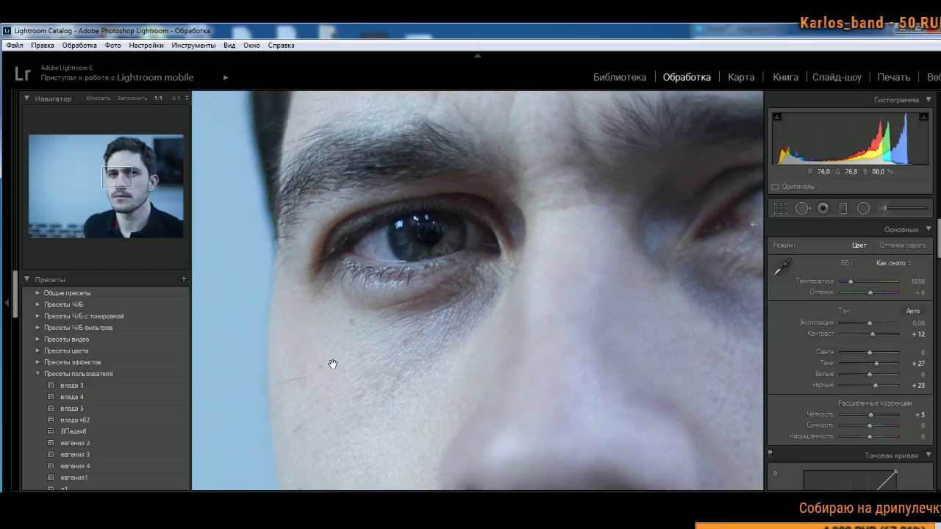
left_click_drag(451, 340, 449, 405)
left_click_drag(519, 188, 235, 238)
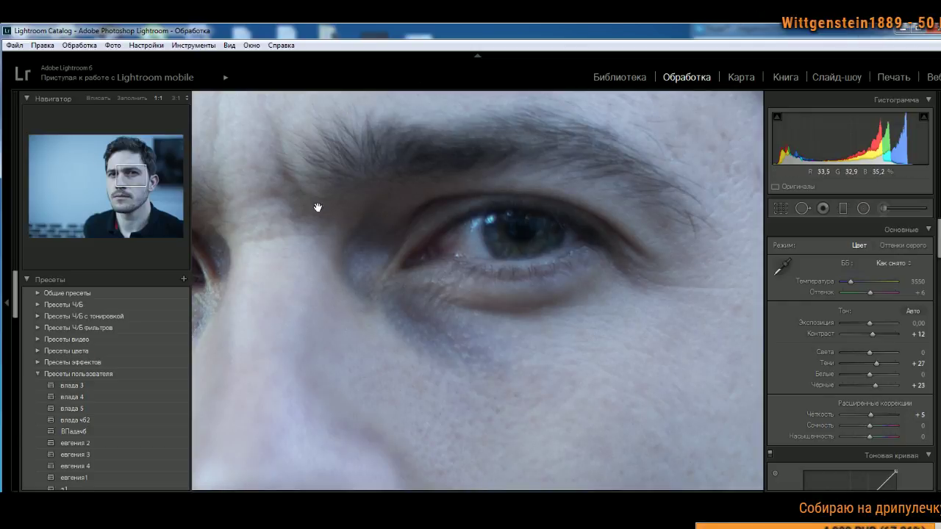
left_click_drag(551, 244, 445, 231)
left_click_drag(434, 319, 590, 279)
left_click_drag(654, 164, 595, 197)
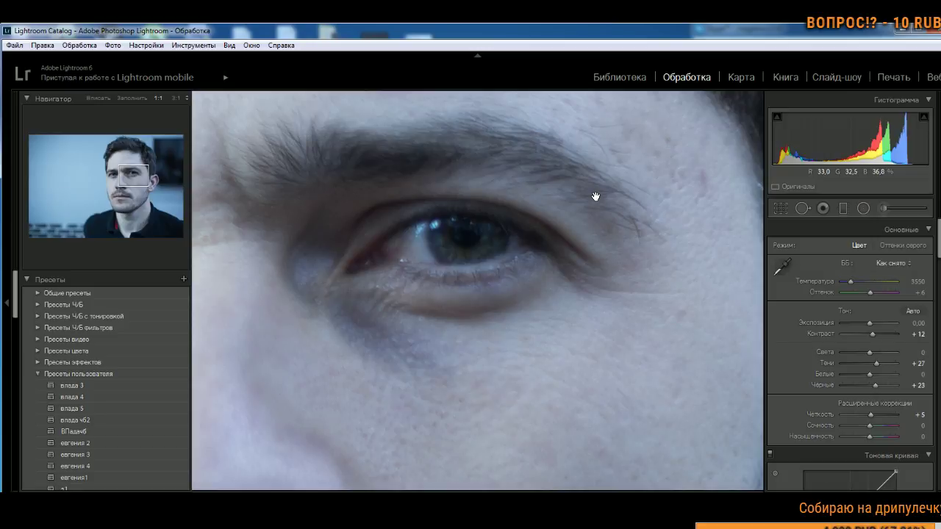
left_click(595, 196)
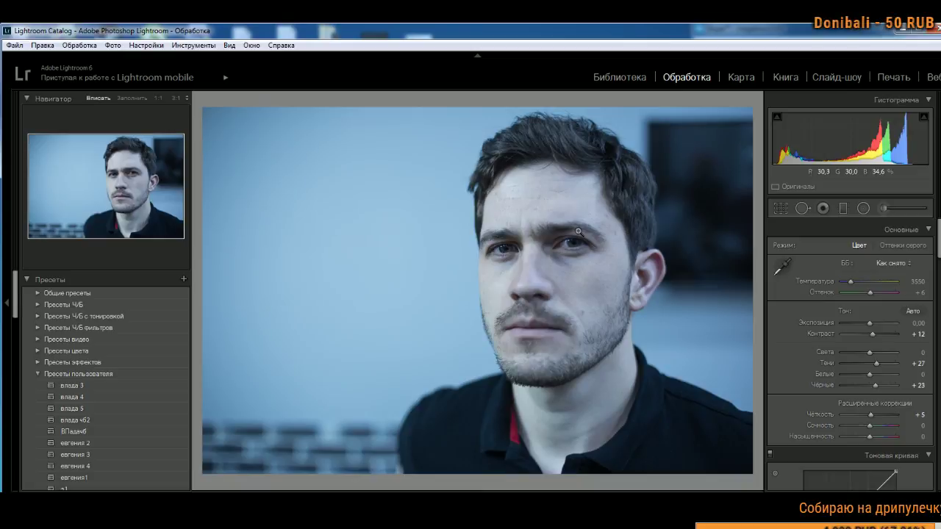
Step: Browse to the man's black-and-white portrait and examine the detail of his eyes, brows and cheeks at 1:1
key("Right")
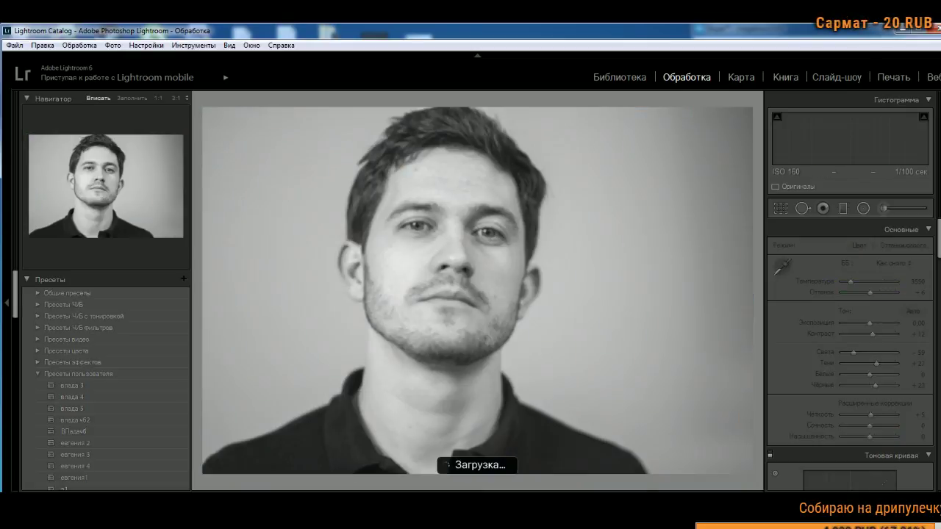
left_click(425, 232)
left_click_drag(550, 258, 215, 187)
left_click_drag(481, 231, 631, 256)
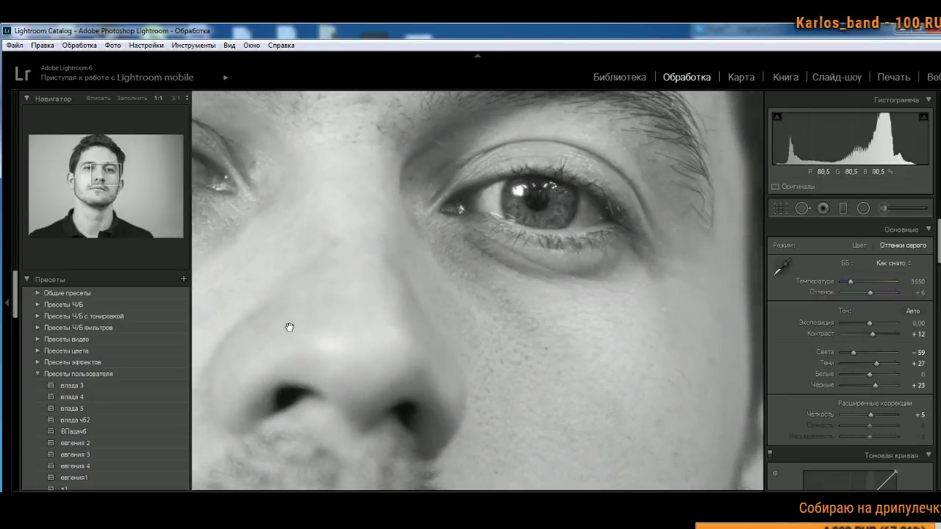
left_click_drag(363, 319, 204, 268)
left_click_drag(413, 183, 490, 198)
left_click_drag(509, 339, 588, 478)
left_click(487, 344)
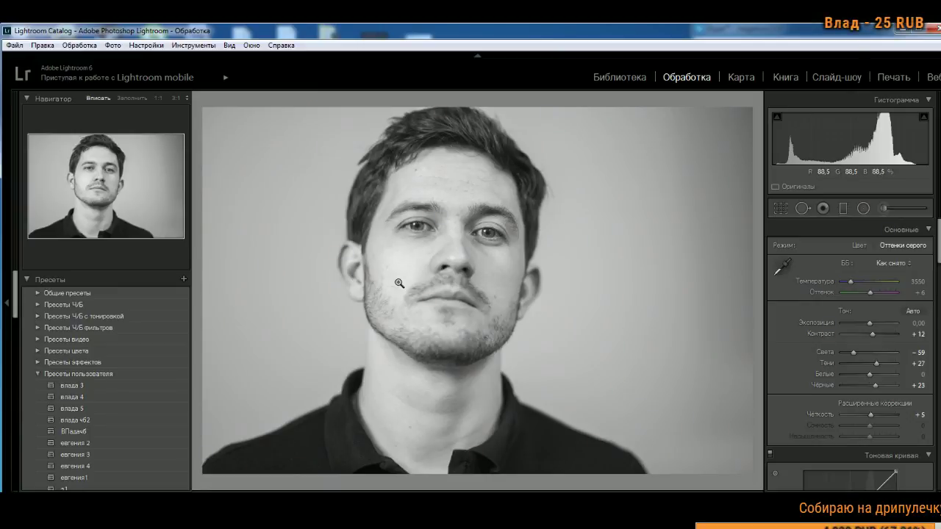
left_click(504, 265)
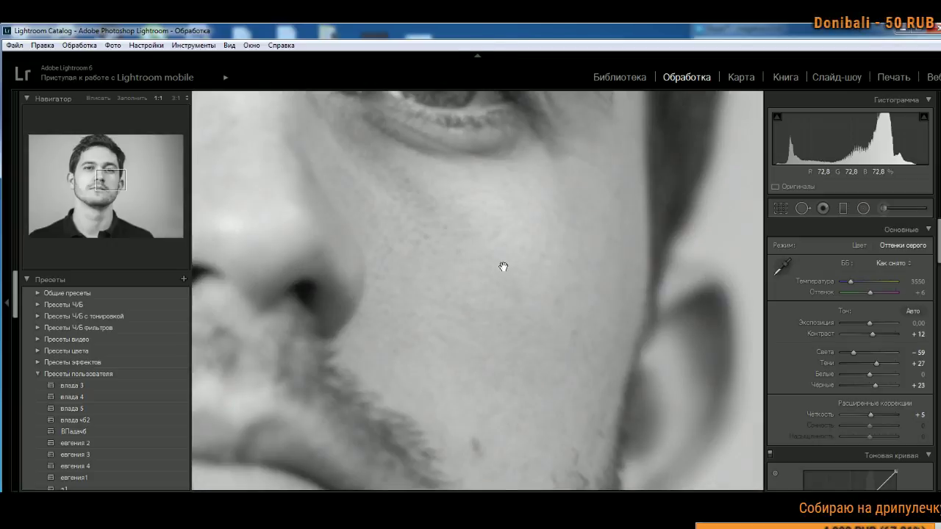
left_click_drag(285, 269, 416, 418)
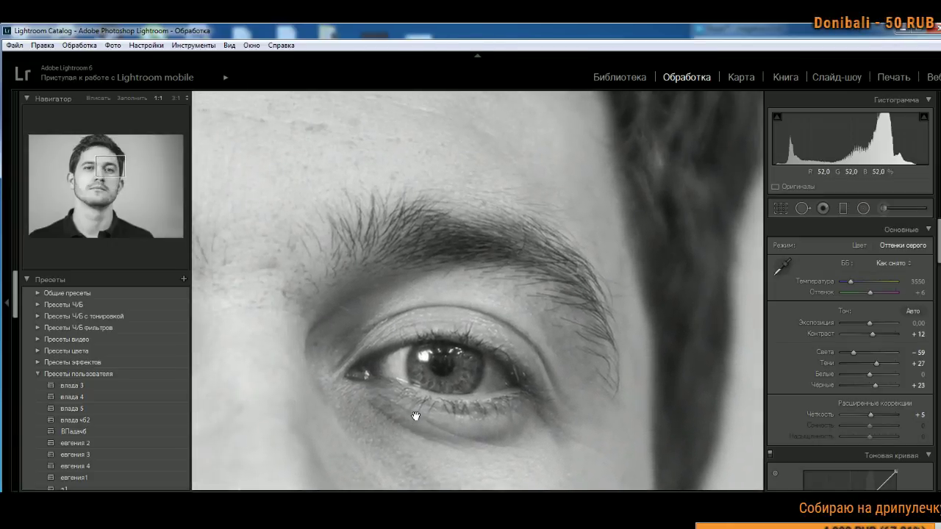
left_click_drag(407, 288, 527, 310)
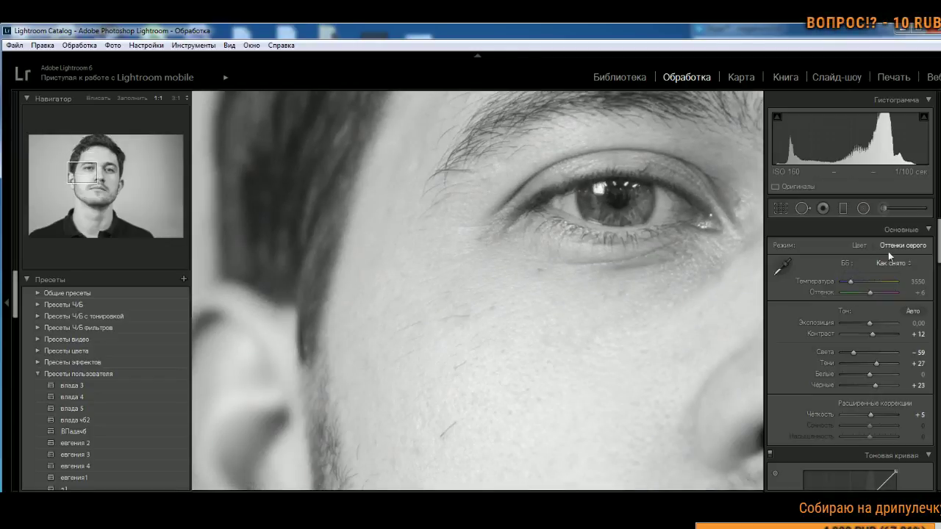
Step: Switch the man's portrait to colour treatment, inspect his face at 1:1 and in full, and restore the black-and-white treatment
left_click(860, 246)
left_click_drag(647, 279, 361, 260)
left_click(361, 260)
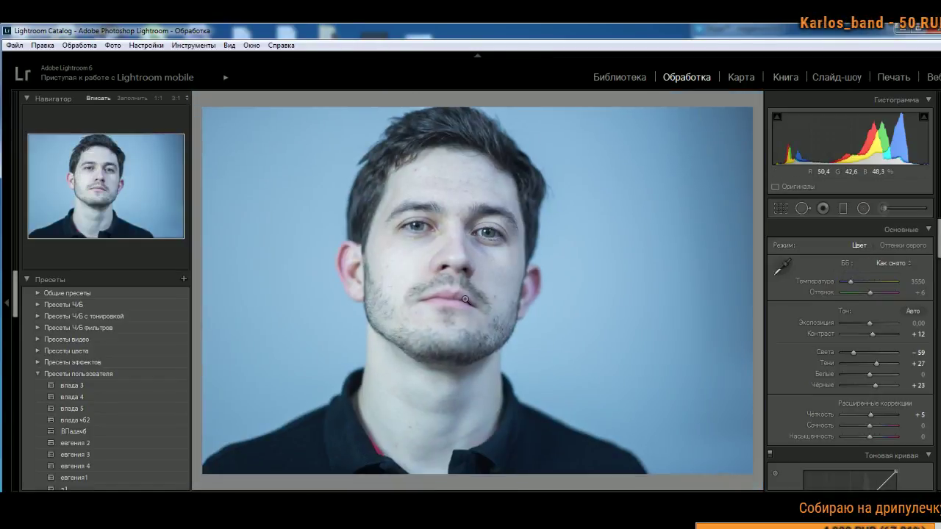
left_click(900, 241)
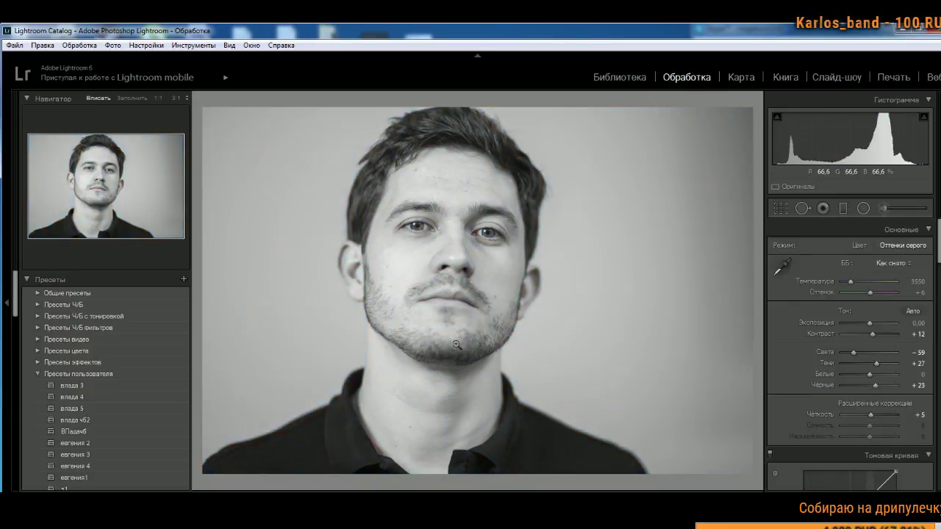
Step: Darken the man's black-and-white portrait with Exposure −0.48 and set Highlights to −55
left_click_drag(870, 323, 855, 356)
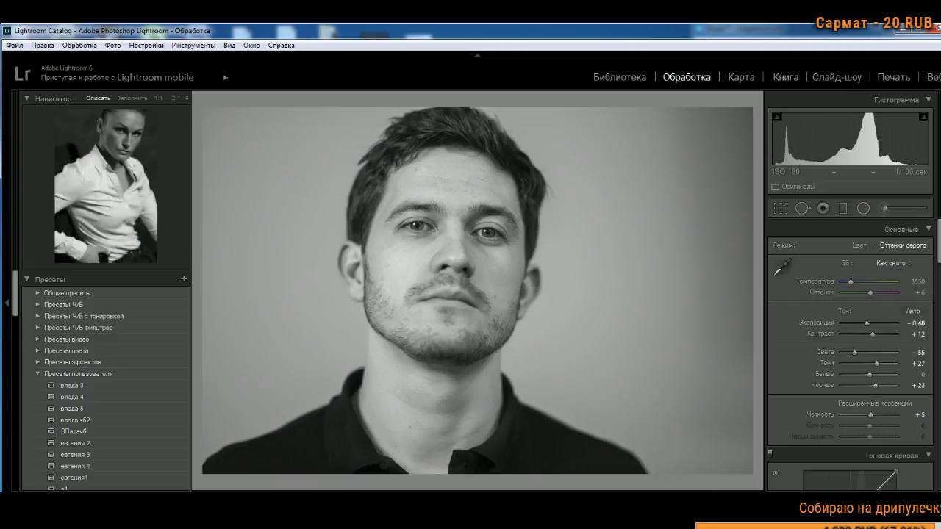
Step: Browse to the woman's seated black-and-white portrait with Exposure +2.20 and examine the grain on her eyes, nose, cheek and temple at 1:1
key("Right")
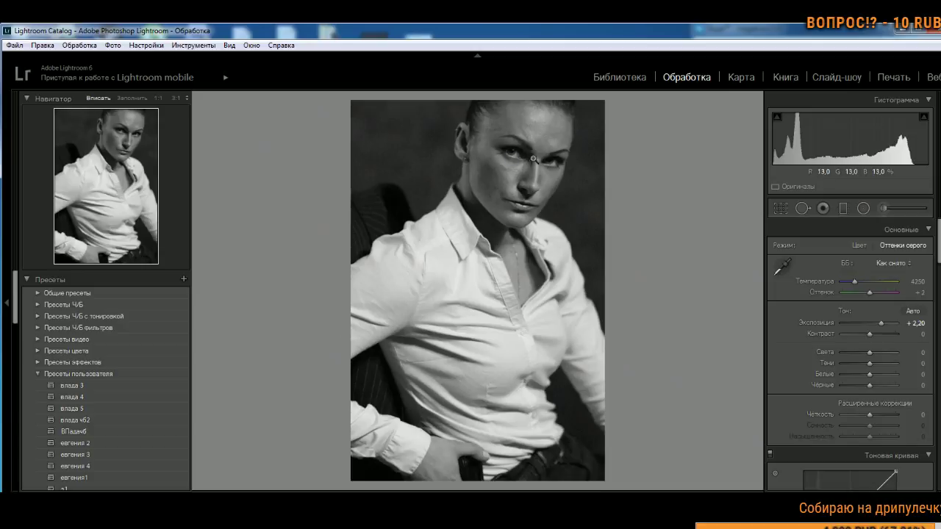
left_click(534, 158)
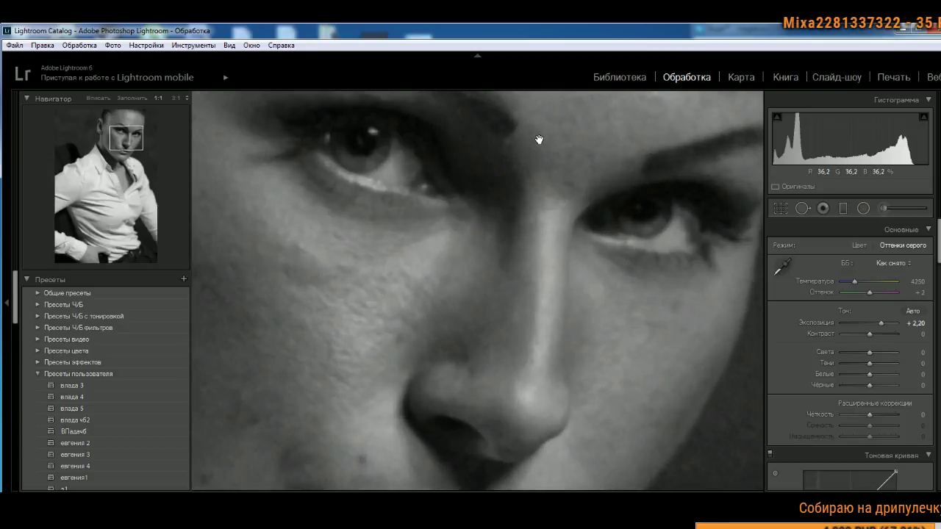
left_click_drag(518, 161, 531, 176)
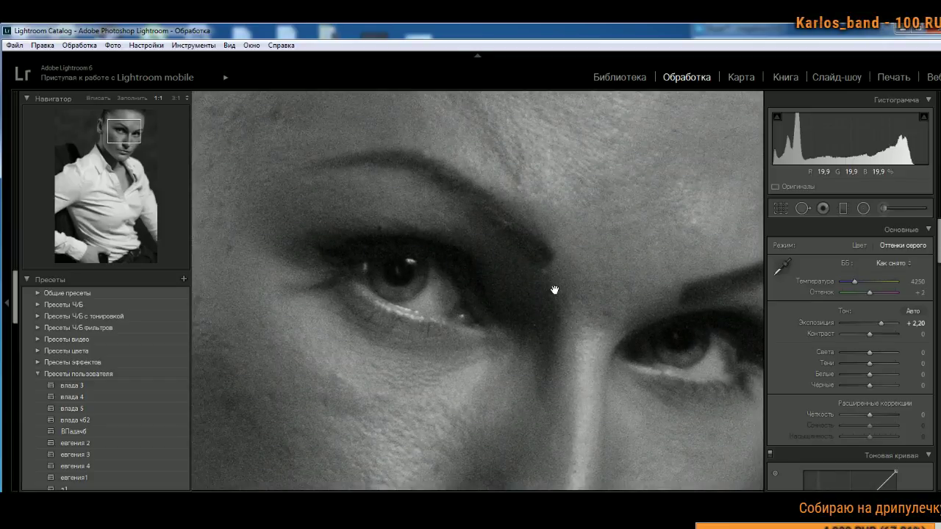
left_click_drag(567, 392, 546, 187)
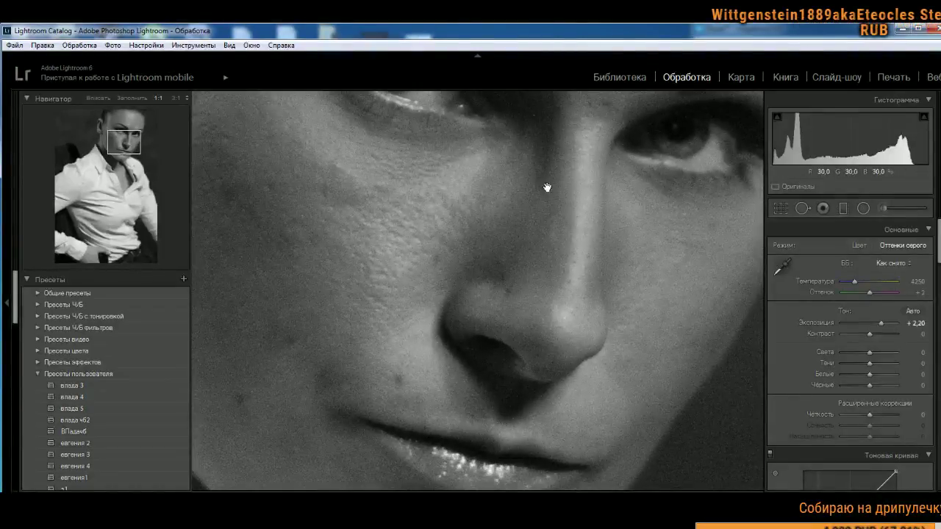
left_click_drag(492, 292, 488, 342)
left_click(492, 352)
left_click(507, 147)
left_click_drag(412, 302, 489, 313)
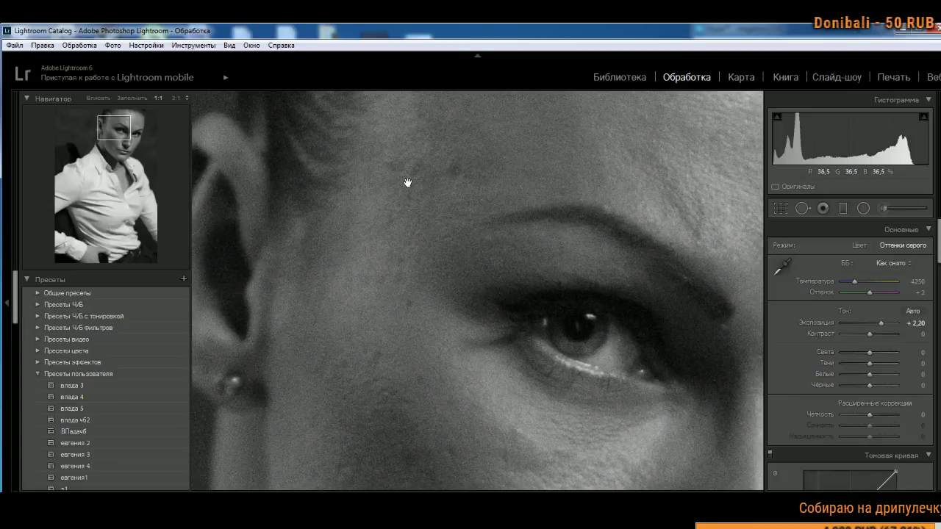
left_click_drag(473, 346, 297, 124)
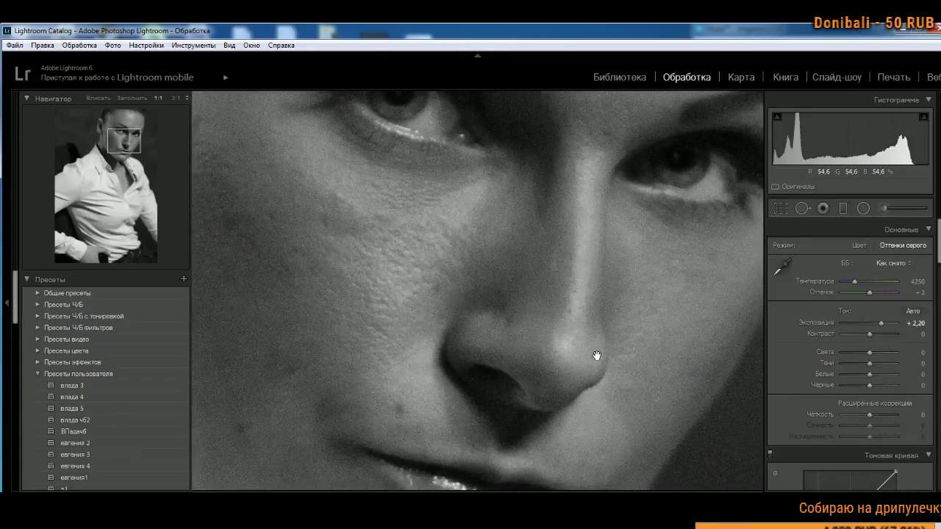
left_click_drag(581, 338, 367, 341)
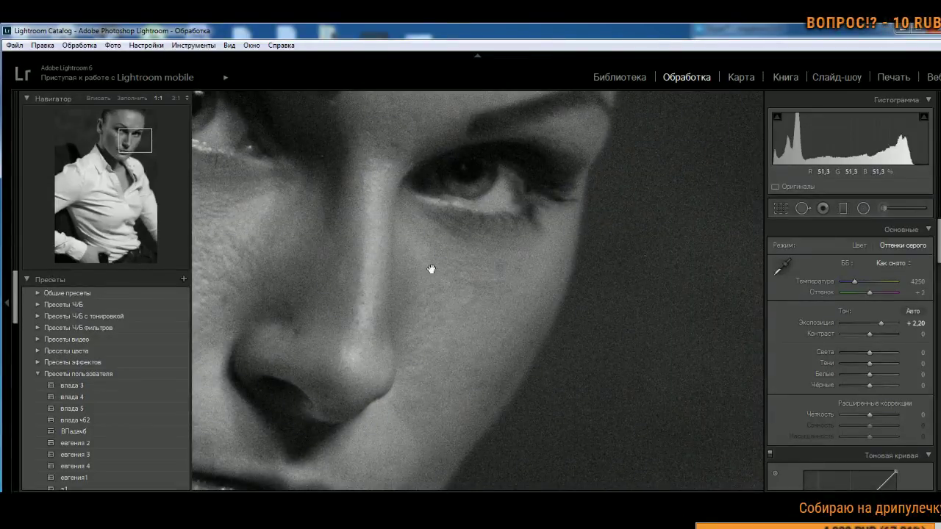
Step: Examine the woman's black-and-white seated portrait in full and at 1:1 around her eyes, nose and cheek
left_click_drag(520, 317, 647, 391)
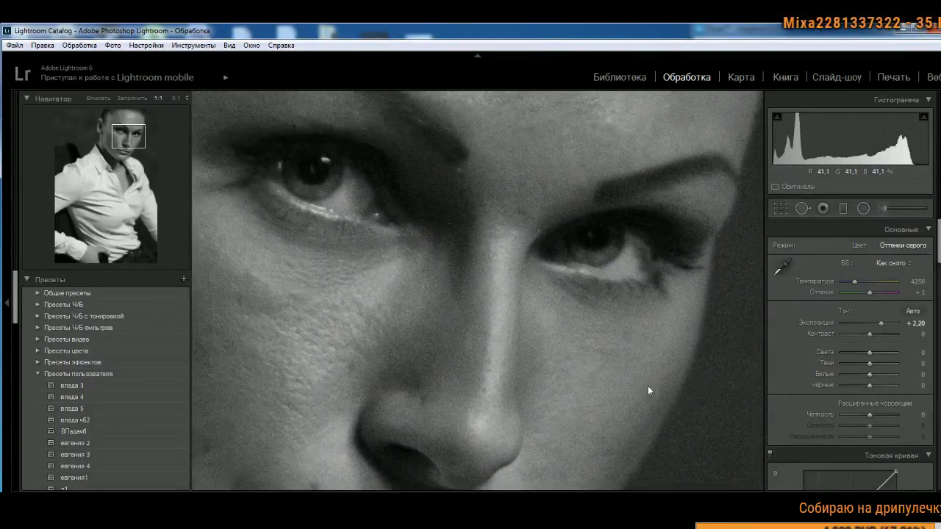
left_click(552, 351)
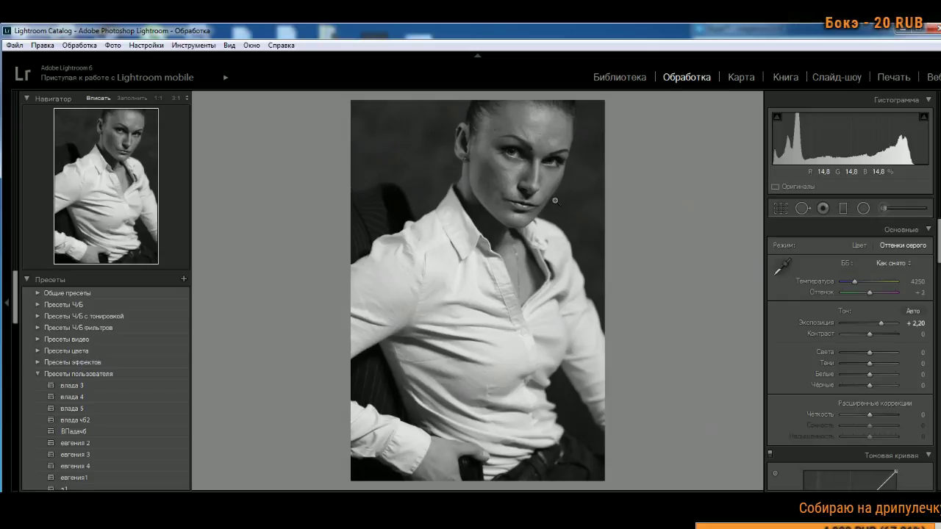
left_click_drag(541, 193, 500, 293)
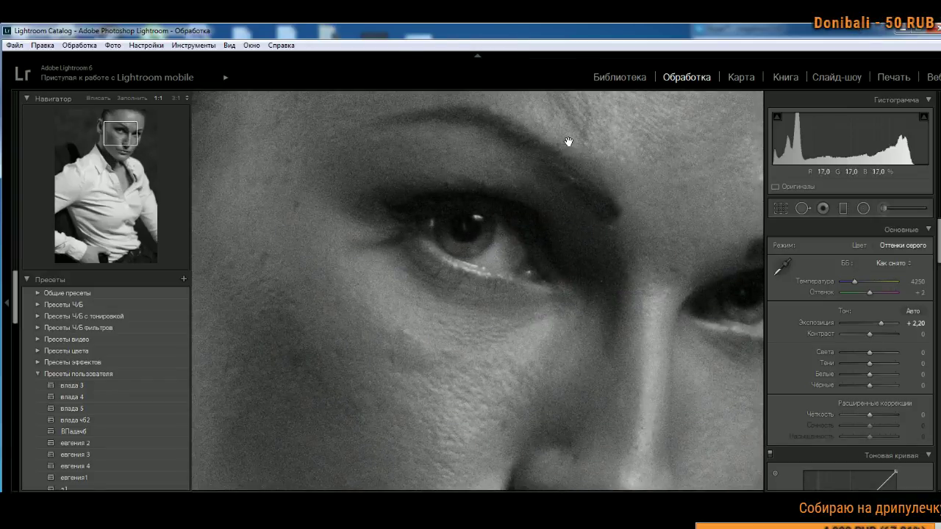
left_click_drag(567, 141, 395, 282)
left_click_drag(371, 217, 470, 311)
left_click_drag(602, 190, 410, 228)
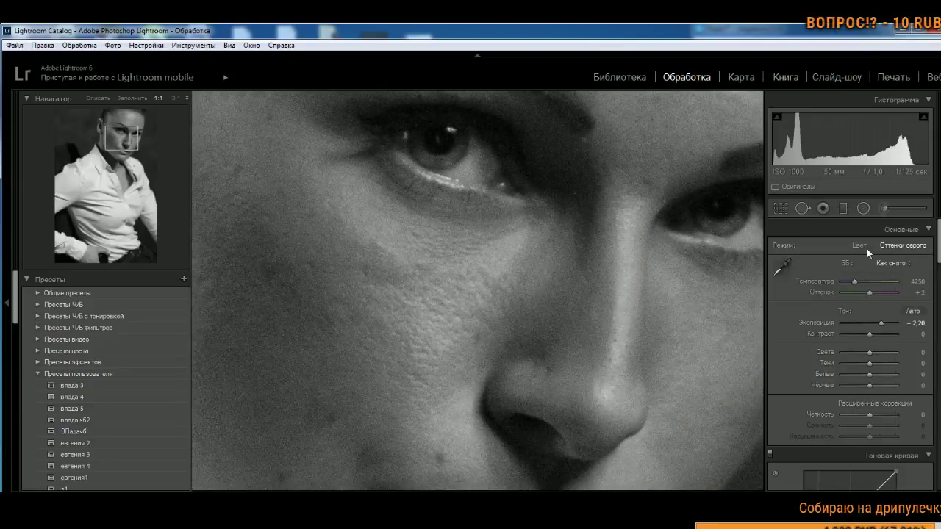
left_click_drag(546, 242, 563, 273)
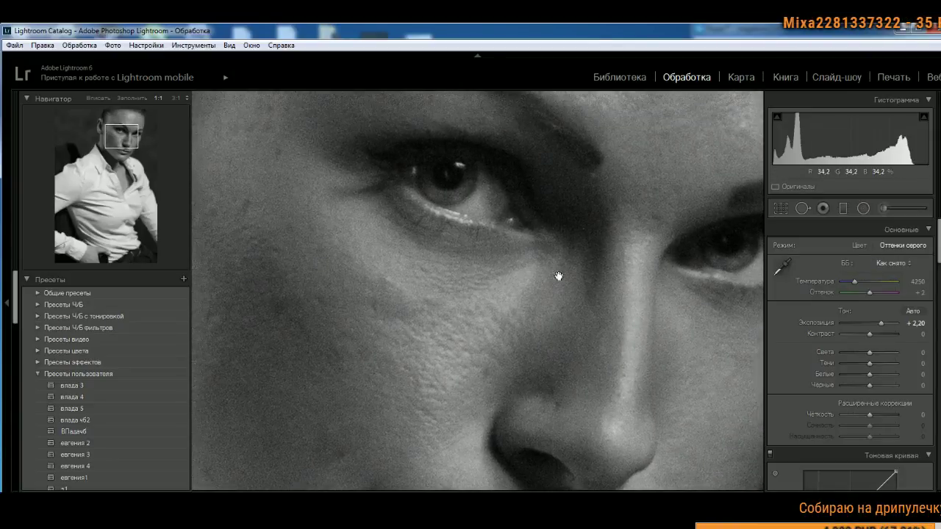
Step: Switch the woman's portrait to colour treatment, inspect her cheek at 1:1, and restore black and white with the whole photo in view
left_click(859, 245)
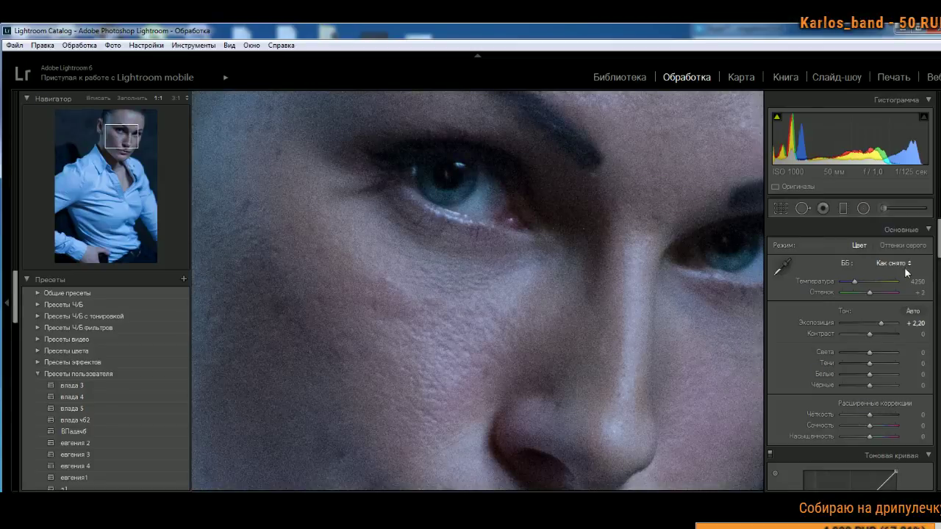
left_click_drag(611, 289, 716, 224)
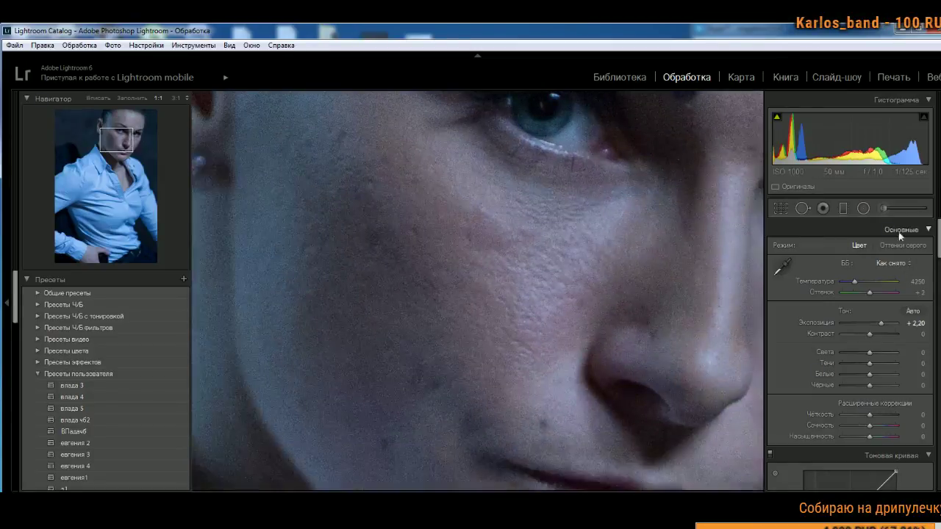
left_click(894, 246)
left_click_drag(551, 205, 542, 336)
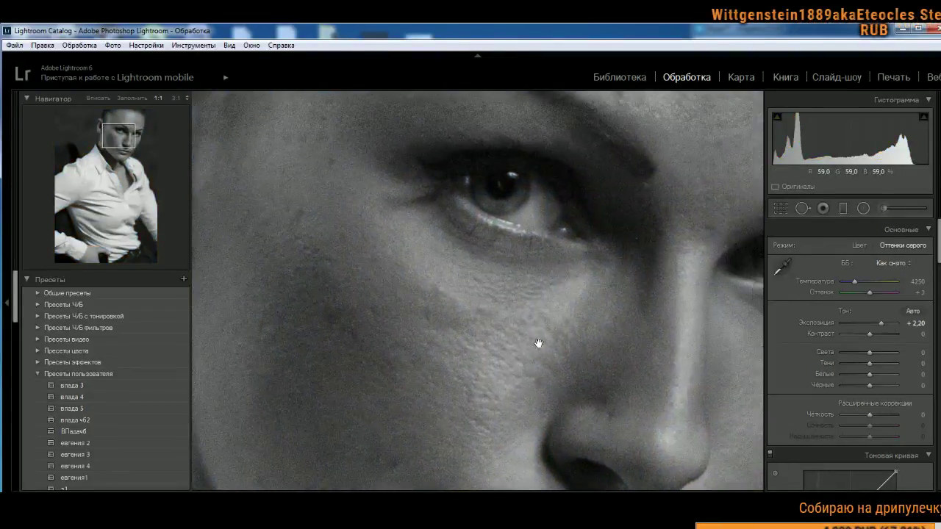
left_click(522, 324)
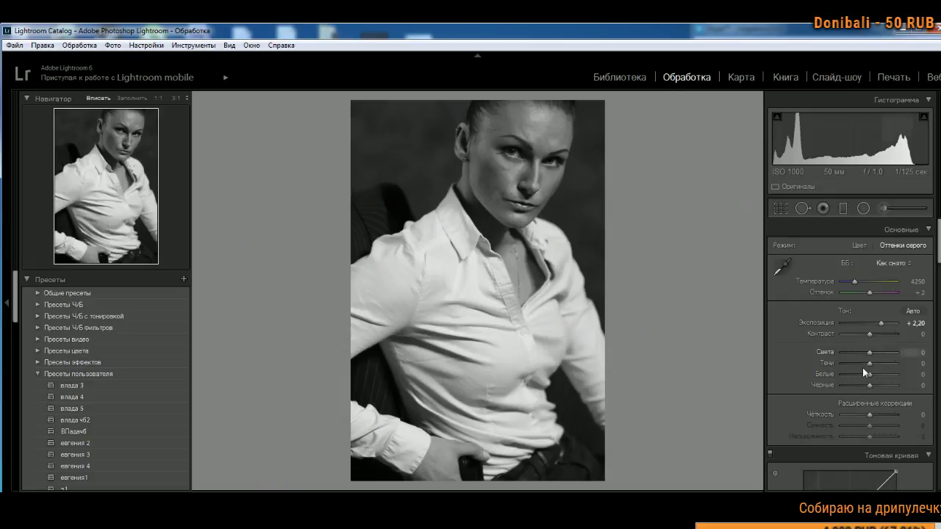
Step: Set the woman's portrait Clarity to +48, examine her eyes and forehead at 1:1, and reset Clarity
left_click(881, 416)
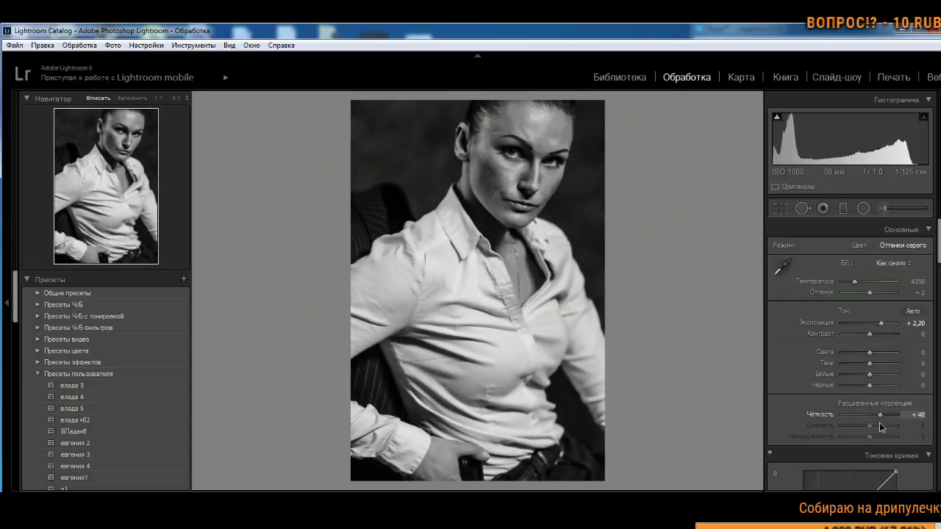
left_click_drag(879, 423, 882, 425)
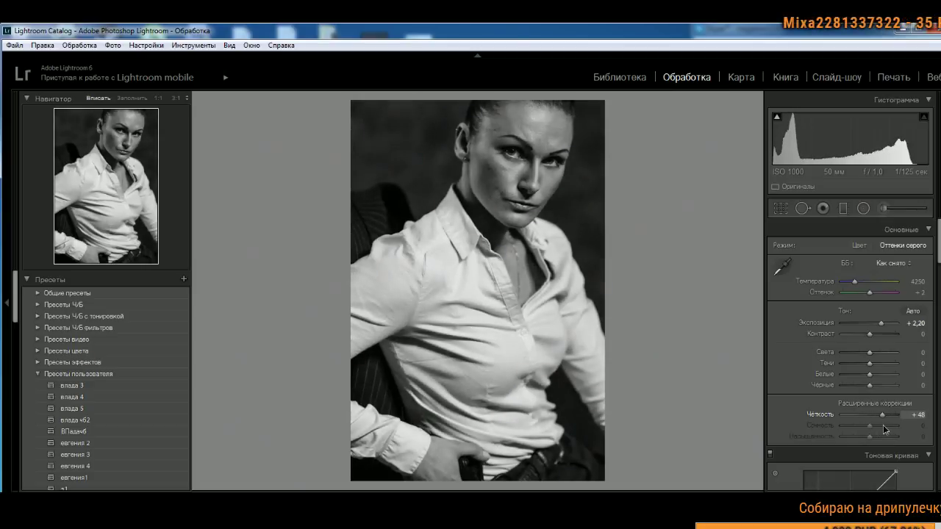
left_click(504, 150)
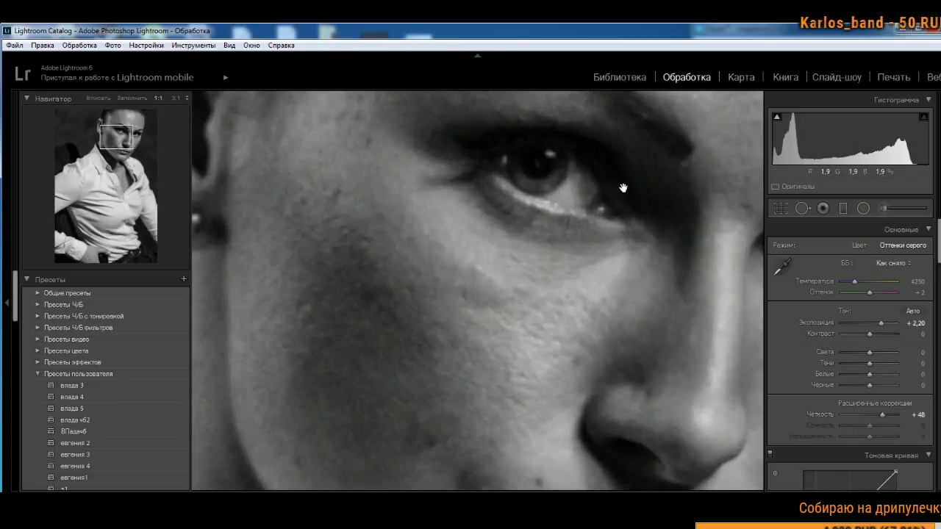
left_click_drag(664, 184, 510, 287)
left_click_drag(519, 143, 461, 327)
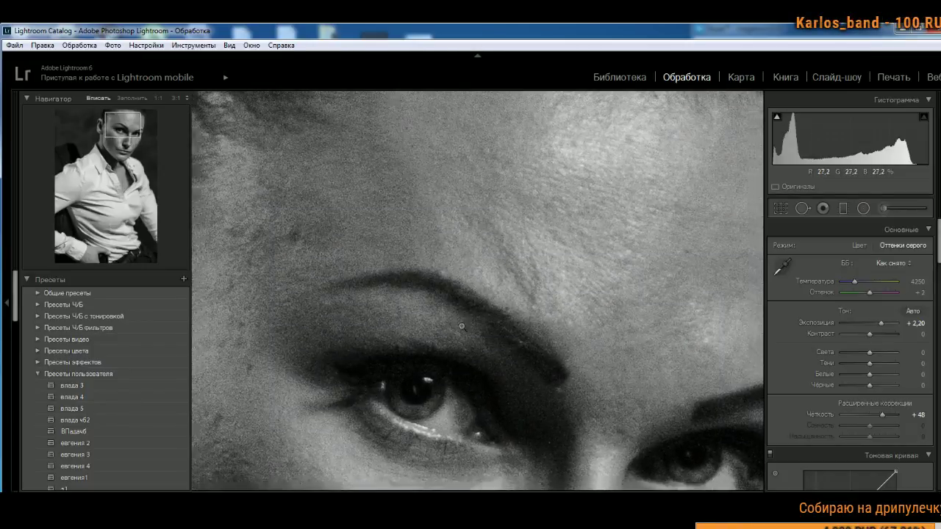
left_click(462, 327)
double_click(868, 420)
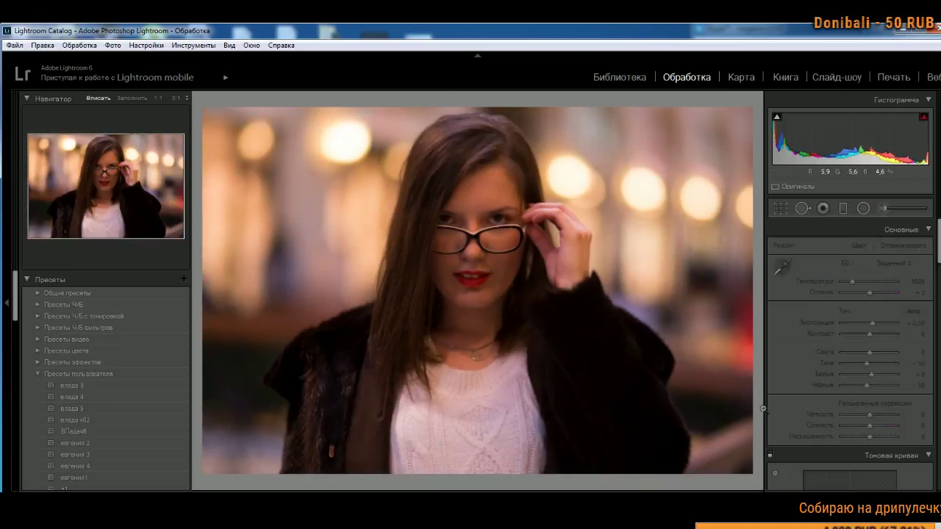
Step: Raise Exposure to +3.71 on the colour portrait of the woman in glasses and inspect the dark coat sleeve at 1:1
left_click(890, 324)
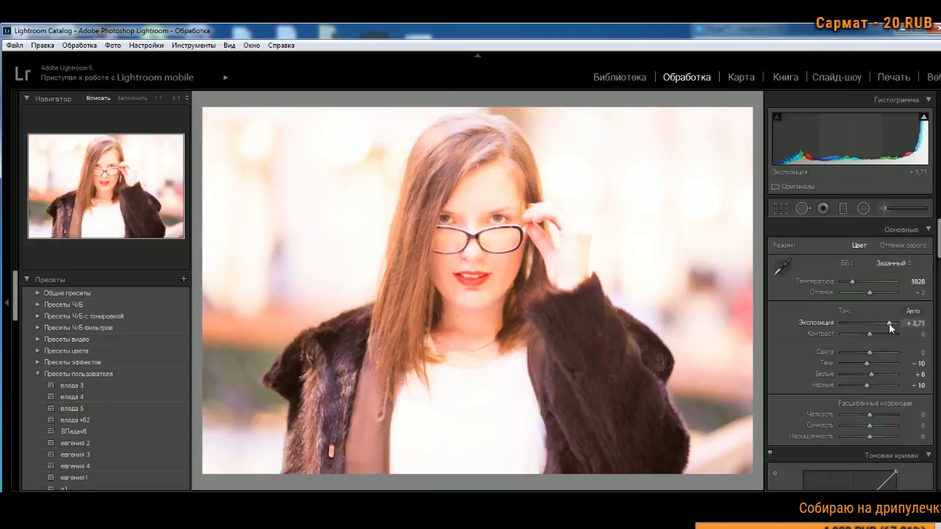
left_click(625, 424)
left_click(624, 424)
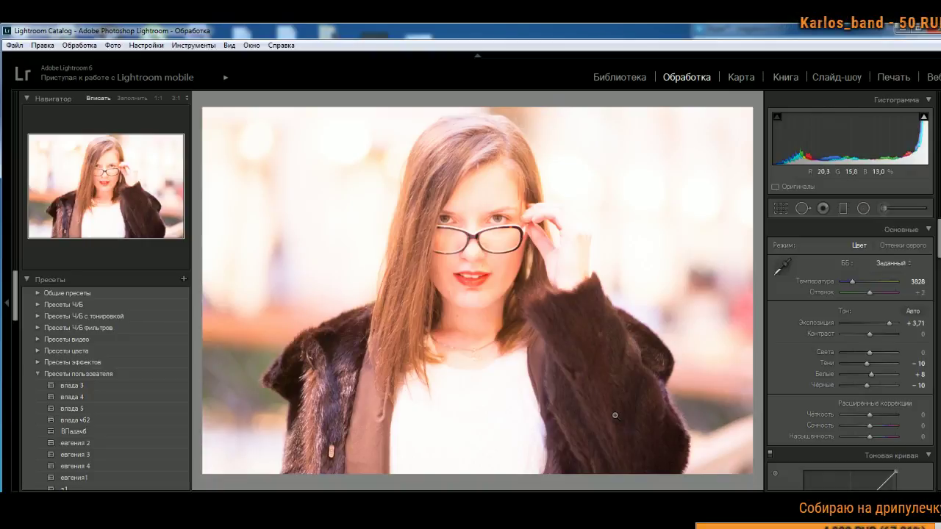
left_click(604, 377)
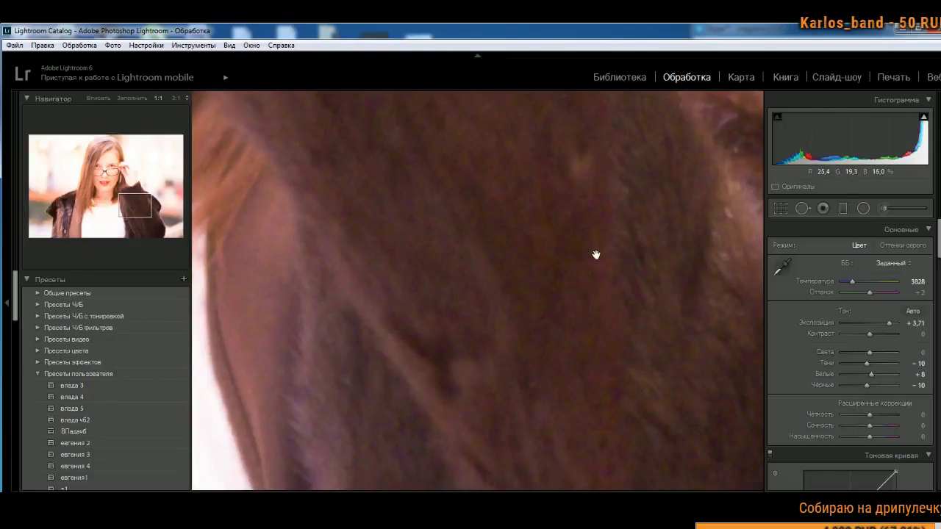
left_click(598, 368)
Step: Examine the noise and detail in the brightened fur trim and in the face behind the glasses at 1:1
left_click(325, 406)
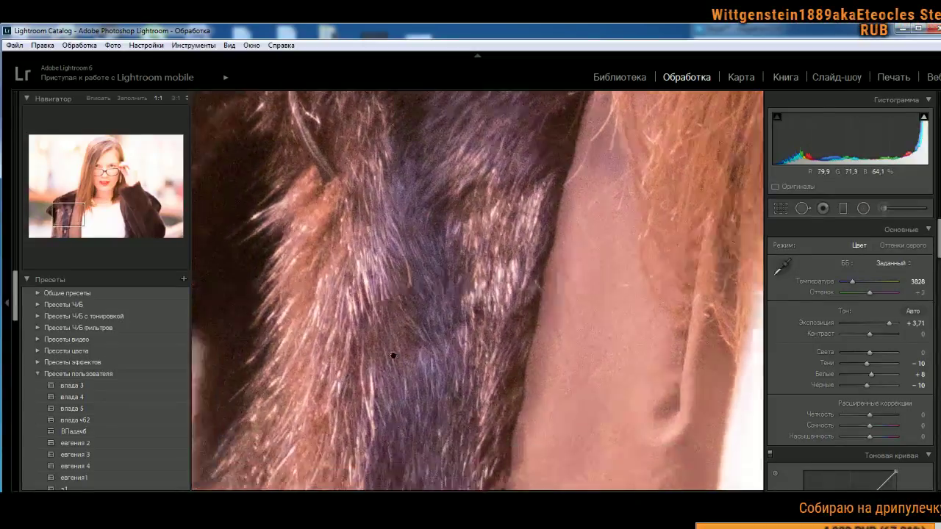
left_click_drag(393, 356, 360, 297)
scroll(361, 297, "up", 3)
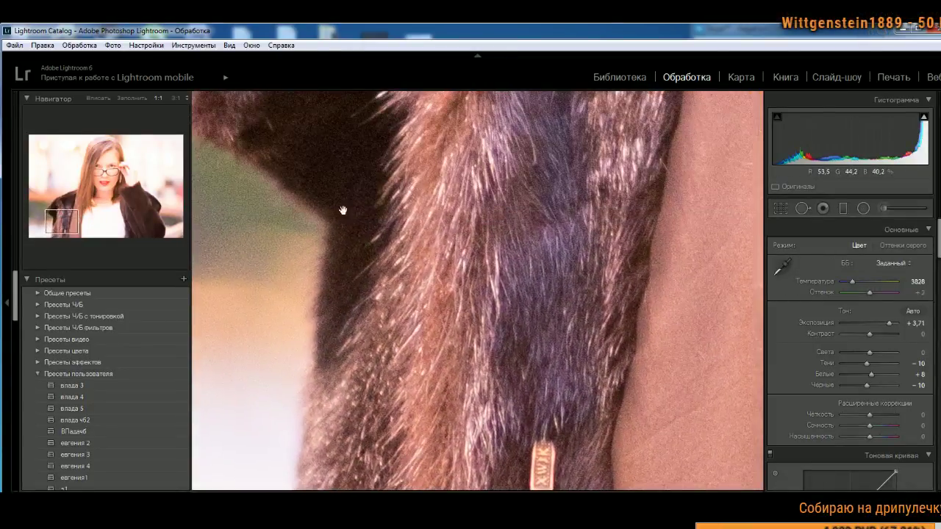
left_click(446, 214)
left_click(469, 214)
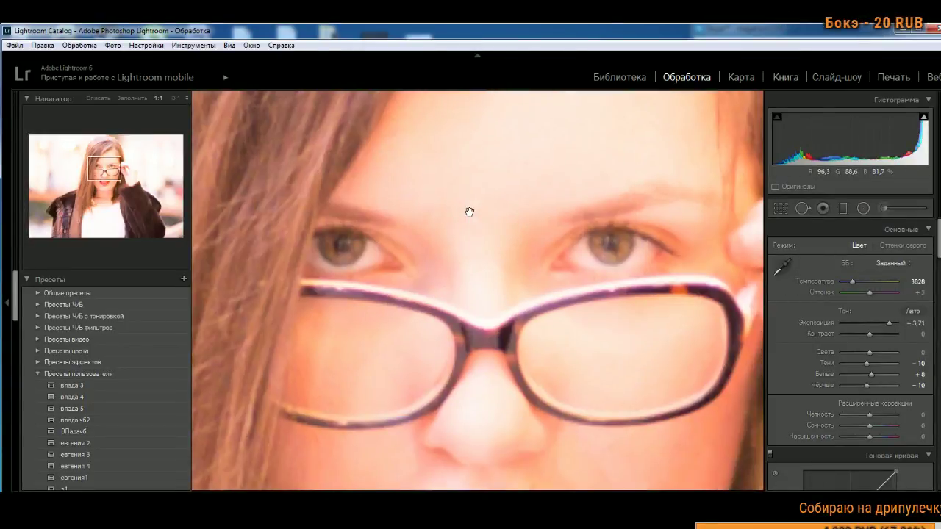
left_click(470, 213)
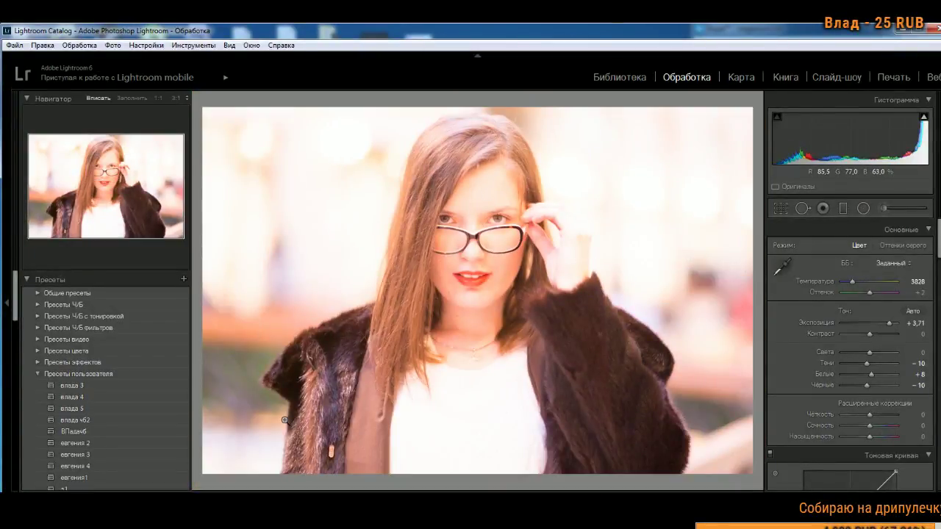
left_click(310, 409)
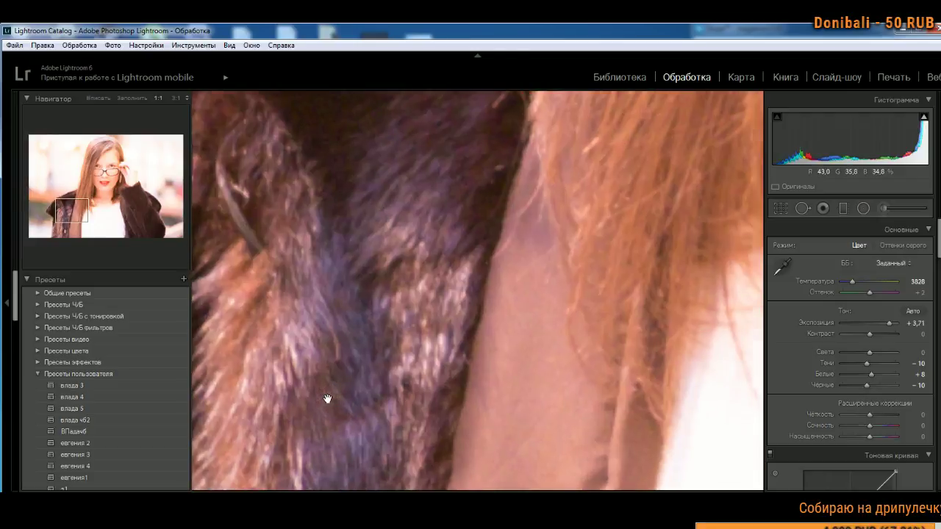
left_click_drag(266, 440, 435, 283)
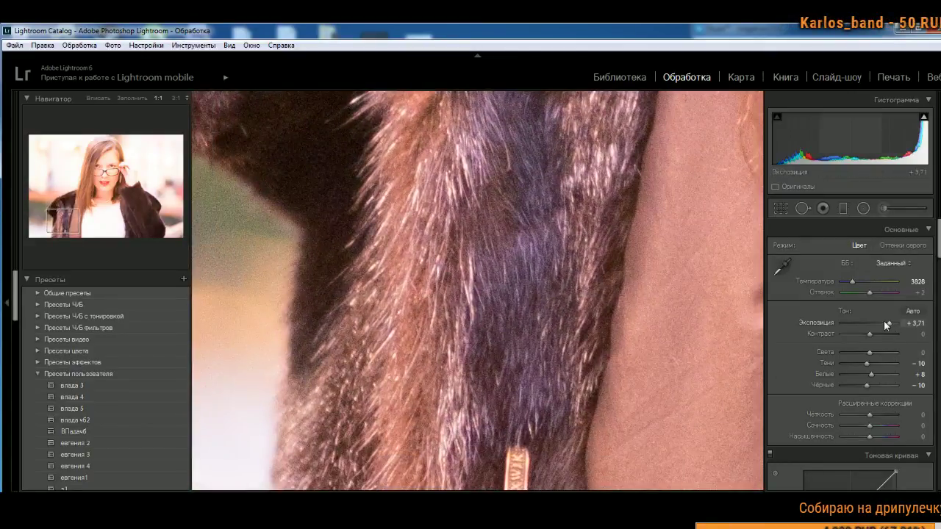
Step: Set Exposure to +3.50 and inspect the fur trim, coat shoulder and hair at 1:1
left_click_drag(889, 323, 888, 325)
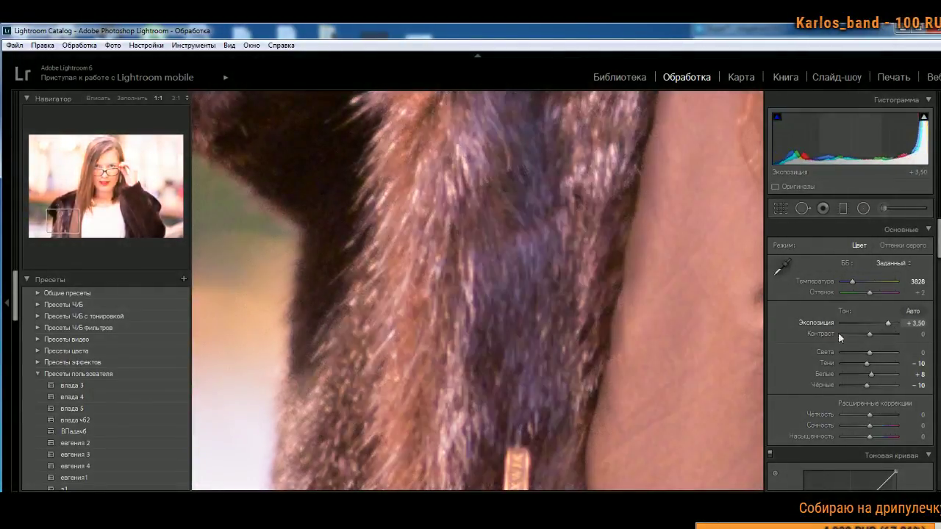
left_click_drag(584, 336, 574, 302)
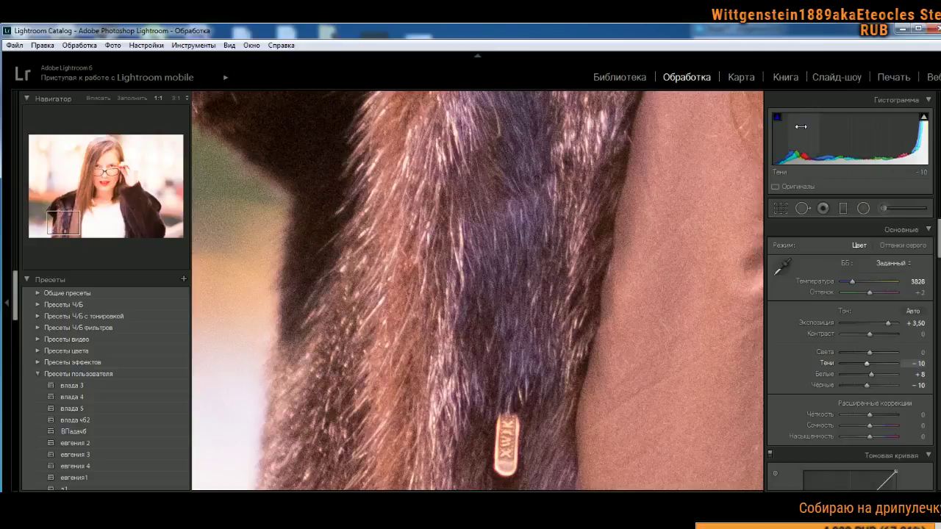
left_click_drag(744, 243, 552, 470)
left_click_drag(501, 158, 524, 429)
left_click_drag(521, 327, 514, 478)
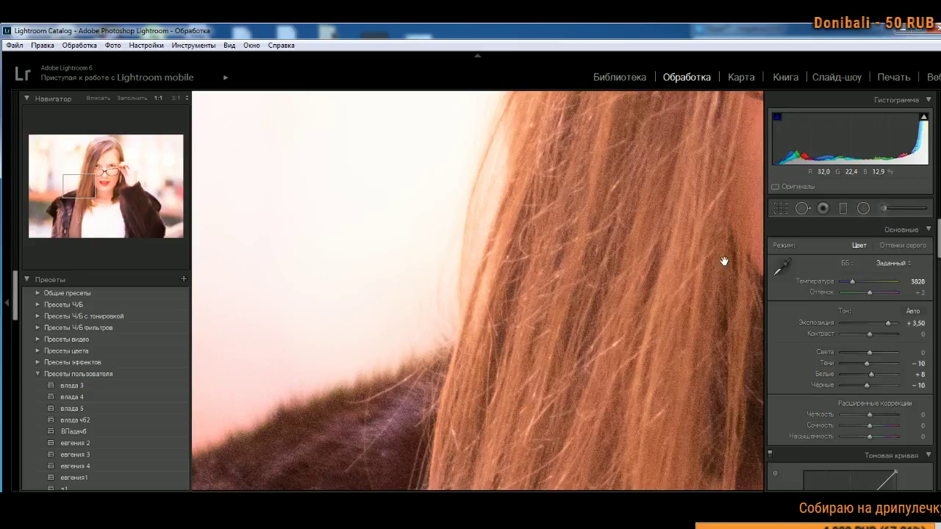
left_click_drag(725, 260, 584, 350)
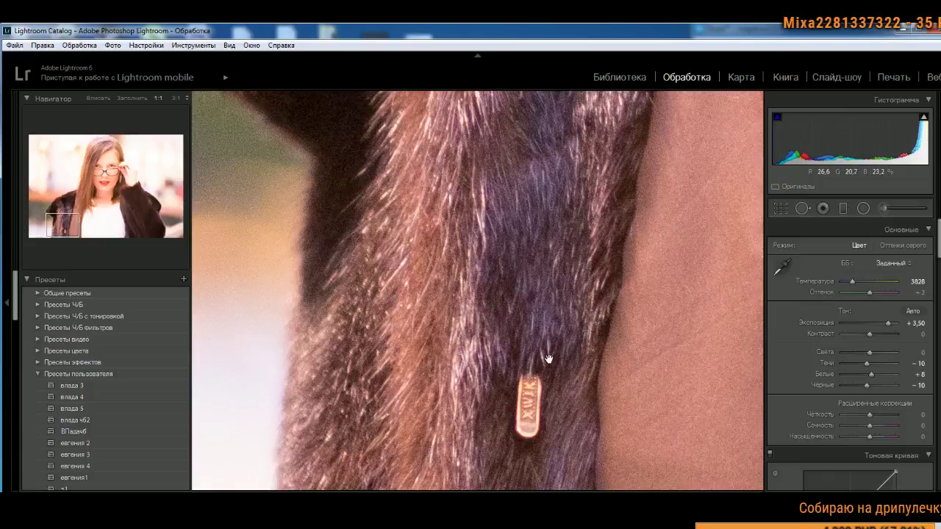
left_click_drag(598, 313, 542, 330)
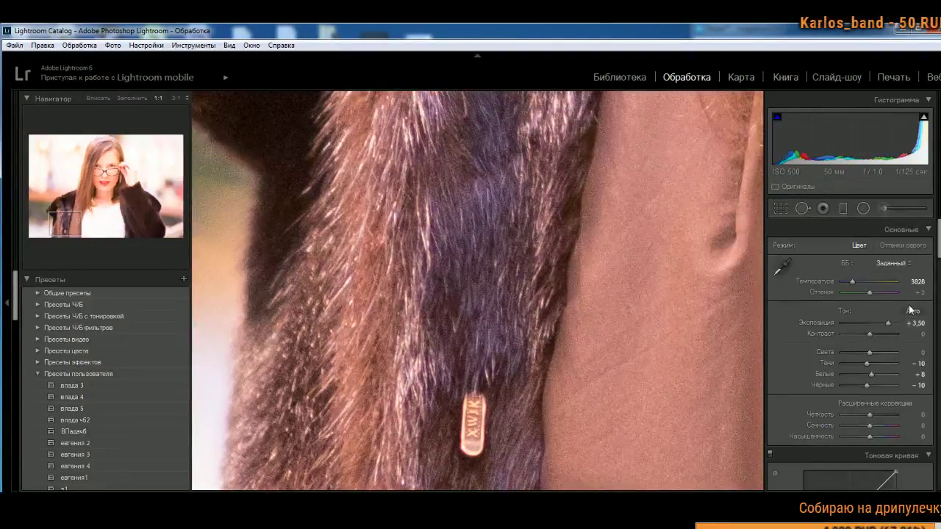
Step: Set Color noise reduction to 0 and inspect the fur and blurred background at 1:1, returning to the full photo
left_click_drag(938, 250, 938, 379)
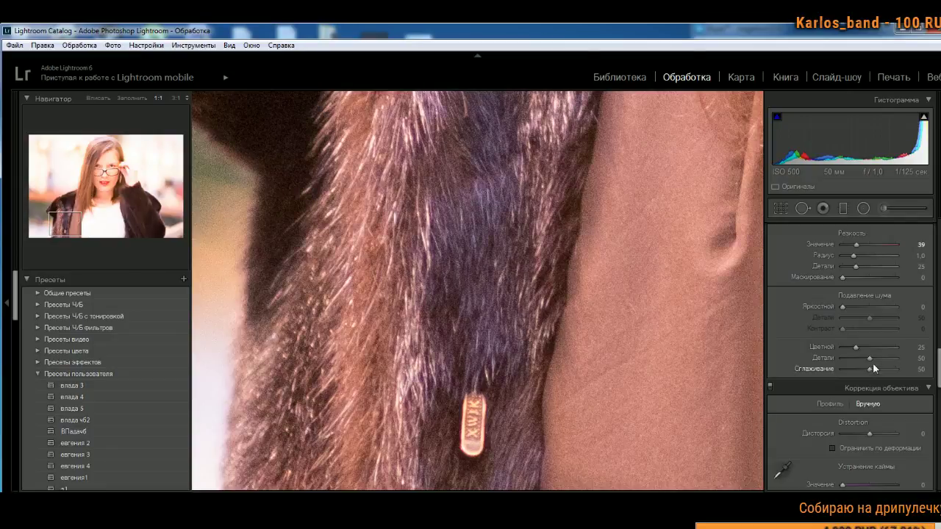
left_click_drag(817, 347, 750, 351)
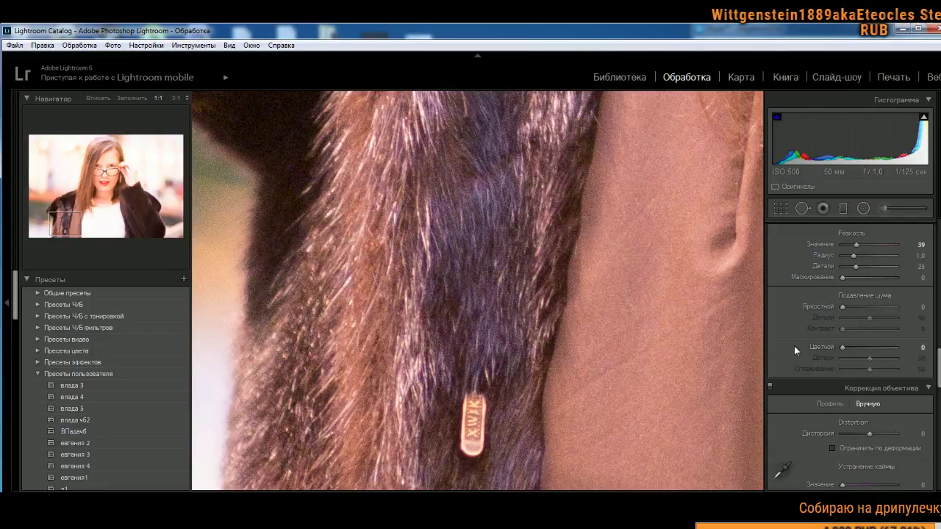
left_click_drag(667, 394, 489, 389)
left_click_drag(418, 340, 639, 416)
left_click_drag(394, 349, 588, 330)
left_click_drag(499, 265, 568, 483)
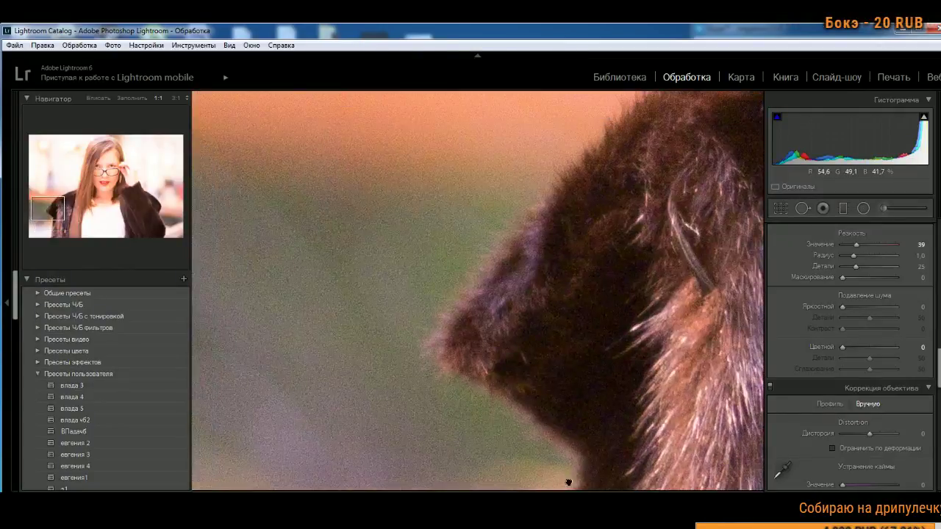
left_click_drag(588, 416, 537, 416)
left_click(537, 416)
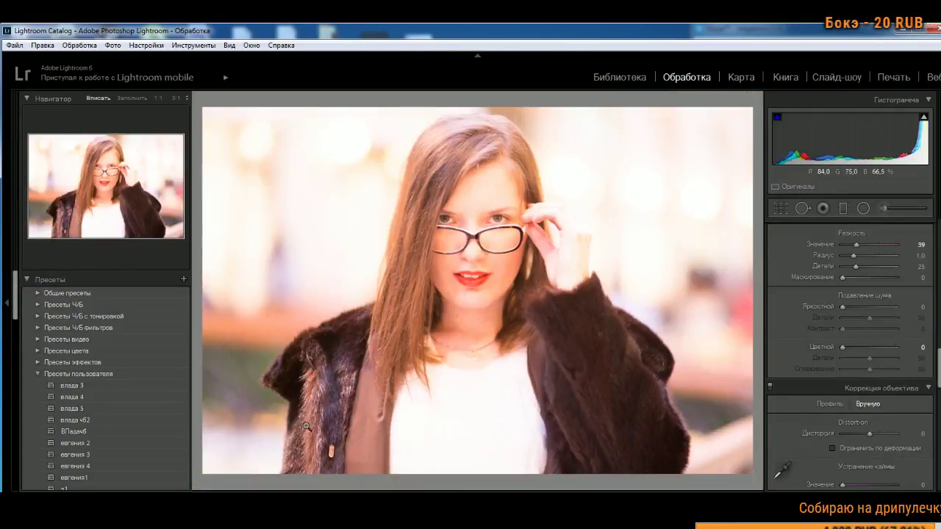
Step: Lower Exposure to +3.07 while viewing the fur trim and metal tag at 1:1
left_click(306, 427)
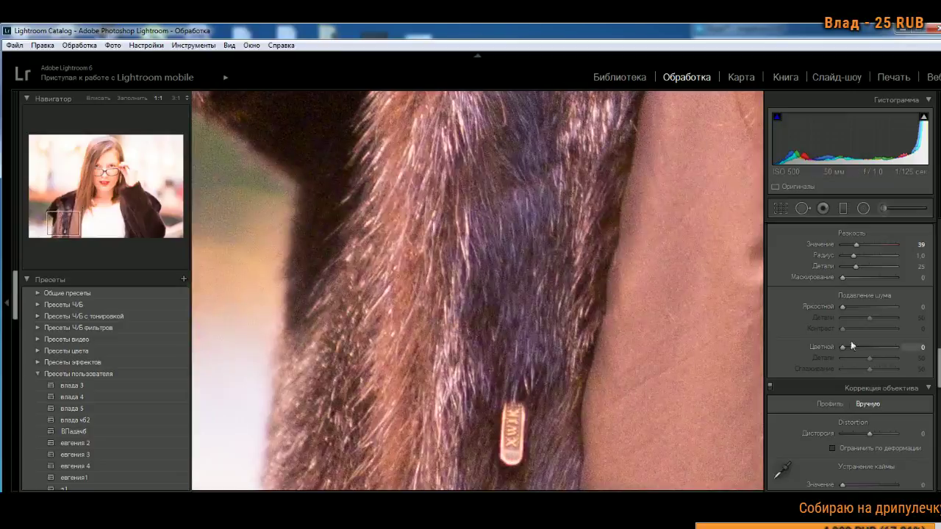
left_click_drag(935, 362, 935, 235)
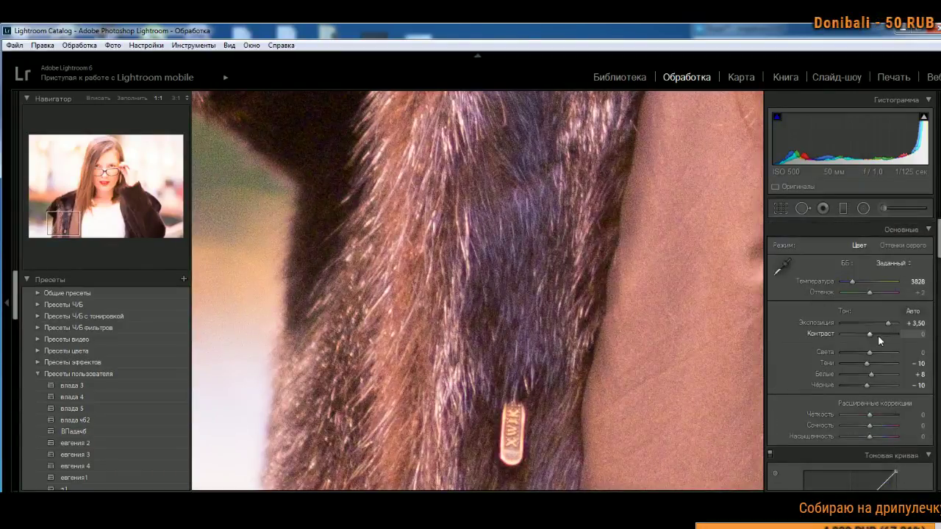
left_click_drag(882, 325, 886, 330)
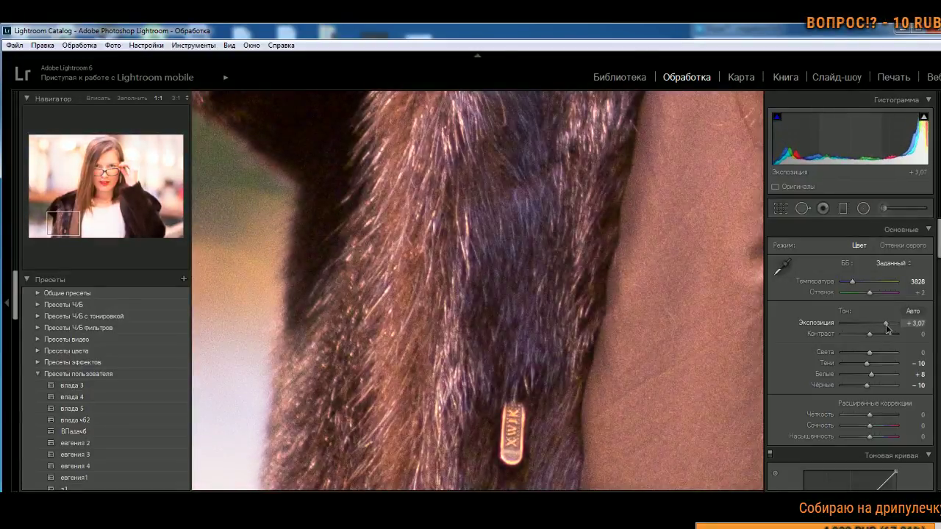
Step: Inspect the brightened fur trim and neighbouring coat areas at 1:1, returning to the full photo
left_click_drag(474, 365, 373, 365)
mouse_move(638, 361)
left_mouse_down()
mouse_move(225, 348)
mouse_move(645, 345)
left_mouse_up()
left_click(419, 344)
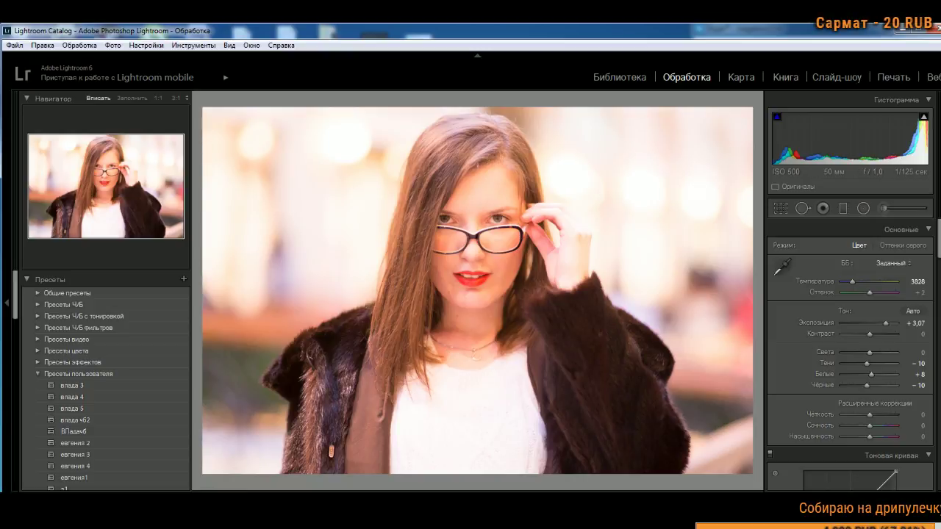
Step: On the next portrait with glasses, set Exposure to +3.60, Sharpening Amount to 32 and Color noise reduction to 0
key("Right")
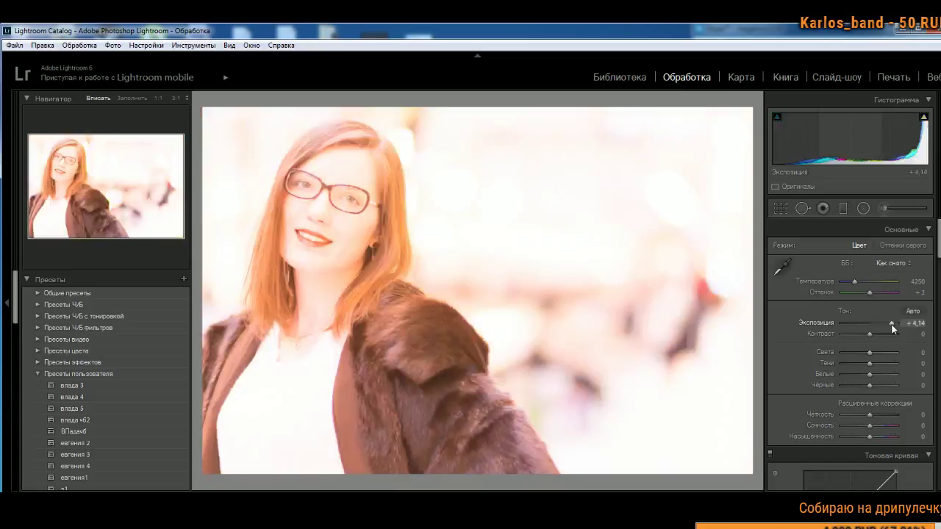
left_click_drag(894, 329, 890, 328)
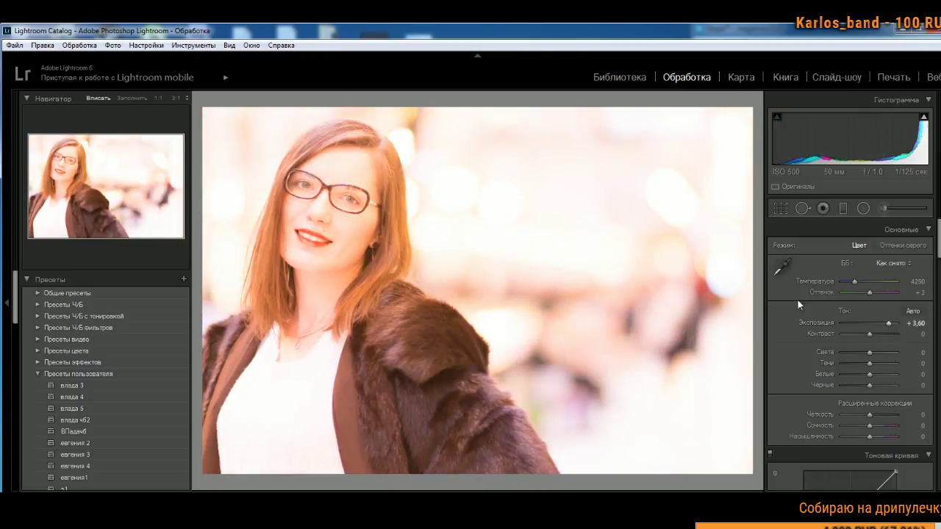
left_click_drag(937, 232, 938, 359)
left_click_drag(846, 311, 752, 303)
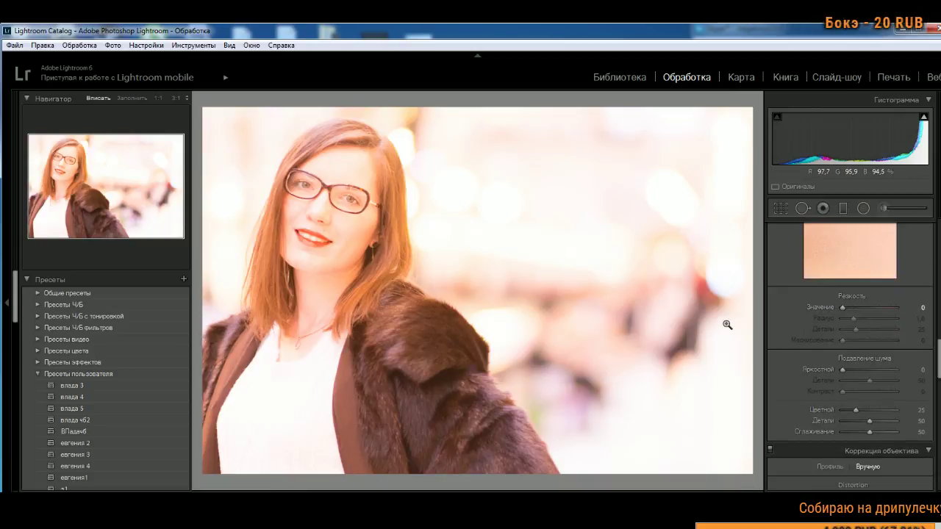
left_click_drag(878, 309, 854, 317)
left_click_drag(857, 411, 744, 415)
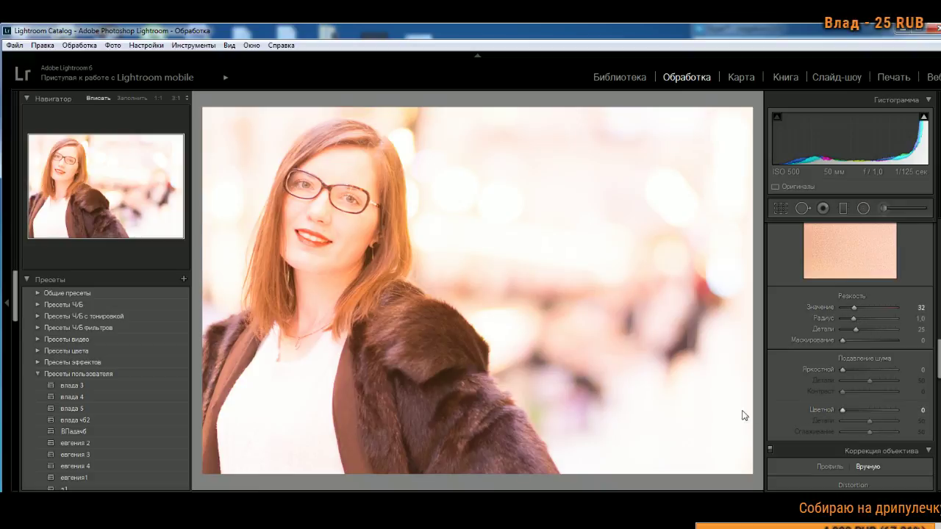
Step: Inspect the fur coat's shoulder at 1:1, return to the full photo and lower Exposure to +0.16
left_click(448, 377)
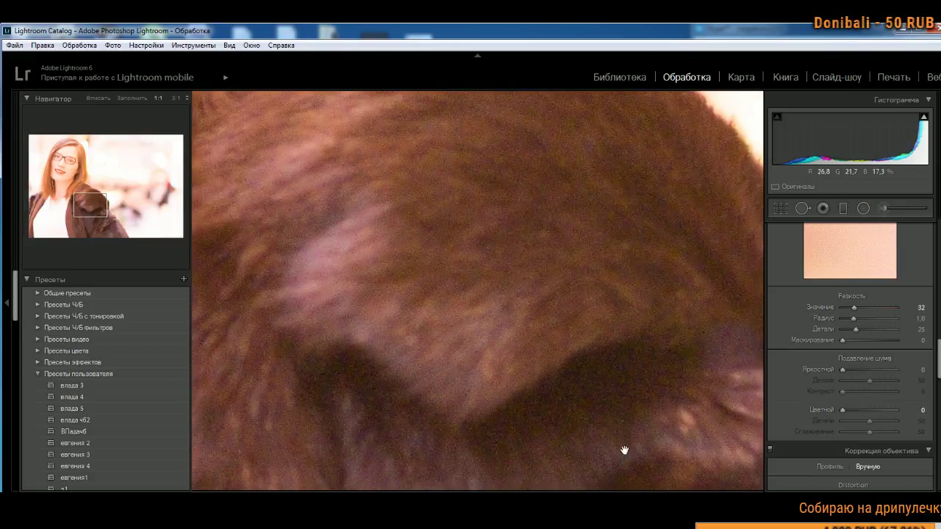
left_click_drag(624, 451, 637, 237)
left_click(637, 237)
left_click_drag(937, 361, 870, 261)
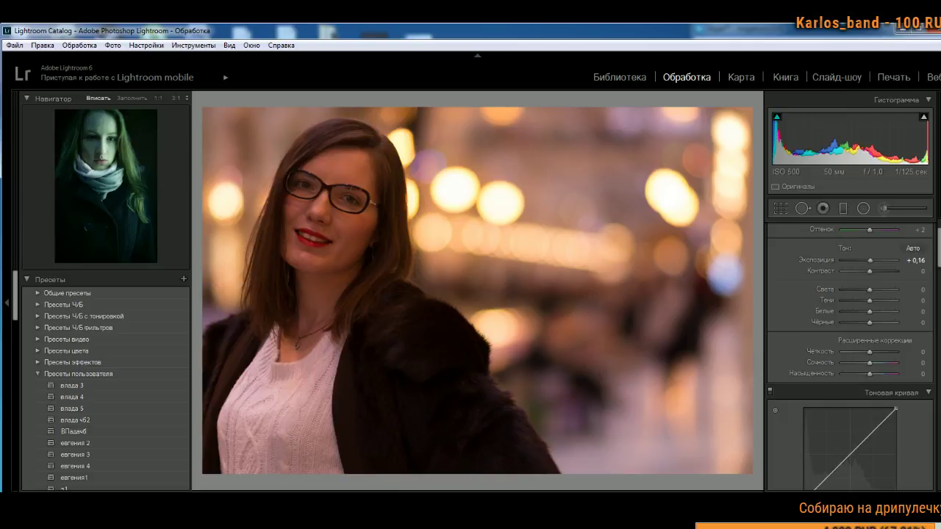
Step: Go to the wide portrait beside the lit sign, set Exposure to +2.96 and check the dark coat up close
key("Right")
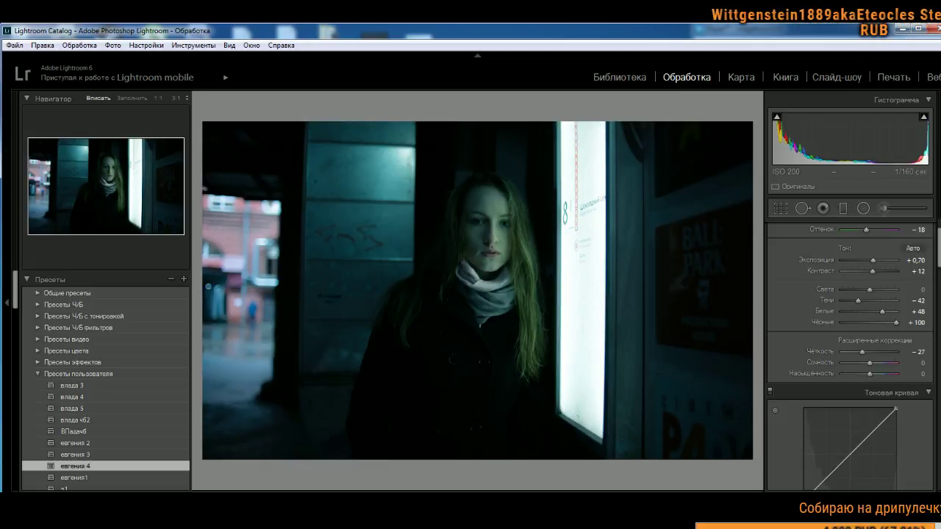
scroll(849, 330, "down", 2)
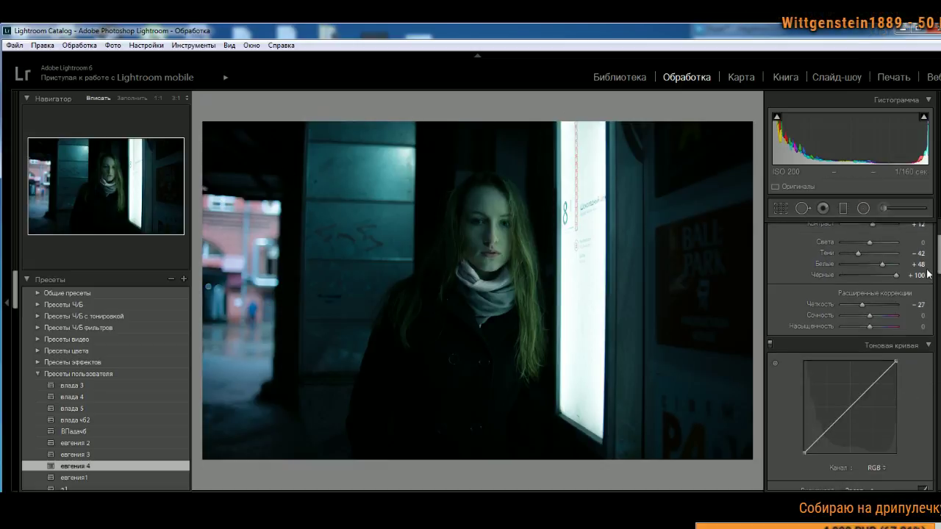
scroll(874, 328, "up", 4)
left_click_drag(873, 325, 886, 328)
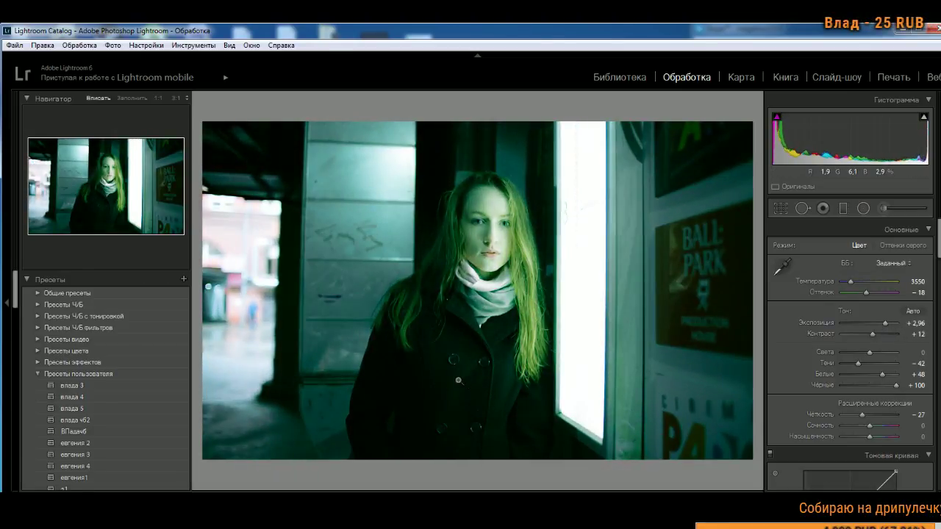
left_click(457, 380)
left_click(473, 379)
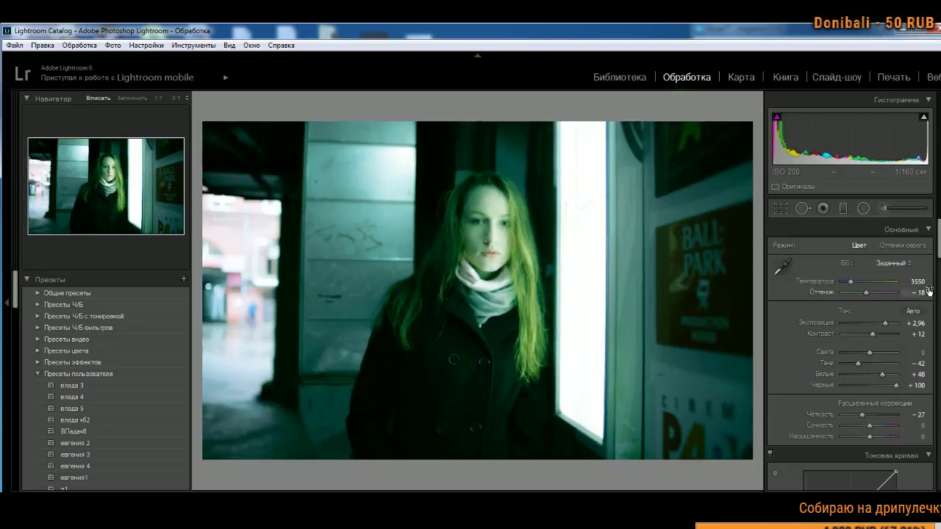
Step: Try Exposure at +5.00 and +2.74 on the portrait beside the lit sign, and lower it to +0.81
left_click_drag(887, 329, 901, 327)
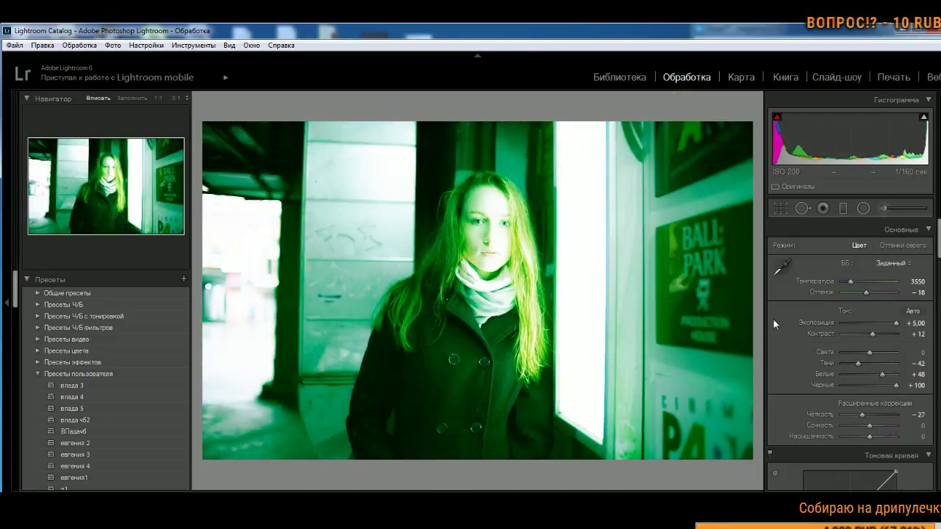
left_click(885, 324)
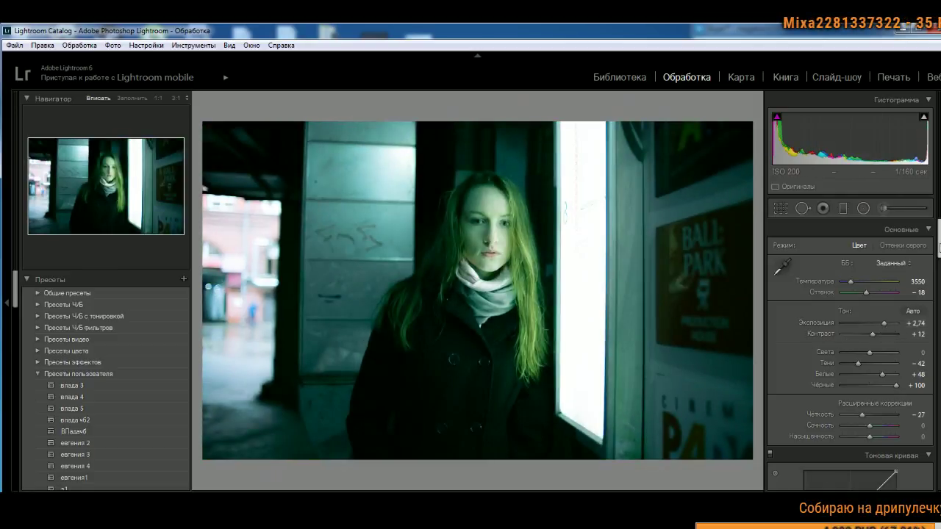
scroll(885, 328, "down", 10)
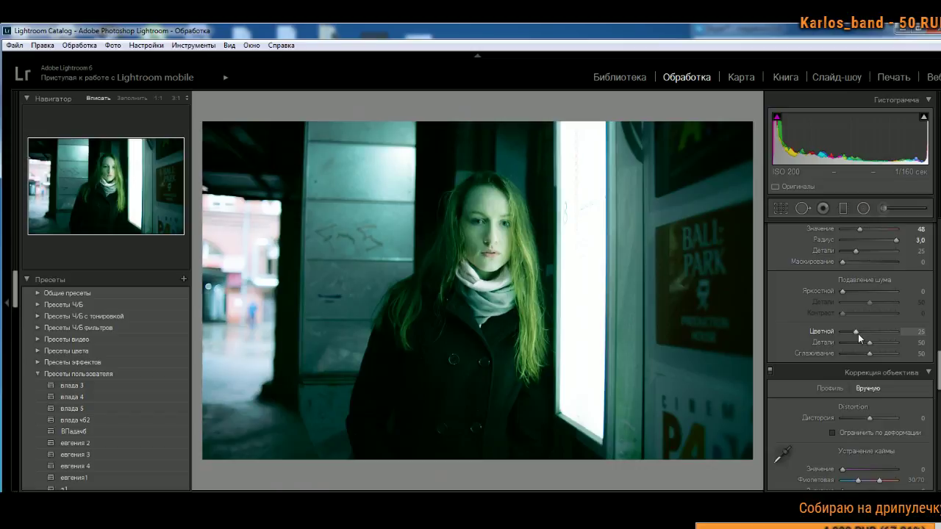
scroll(835, 339, "up", 5)
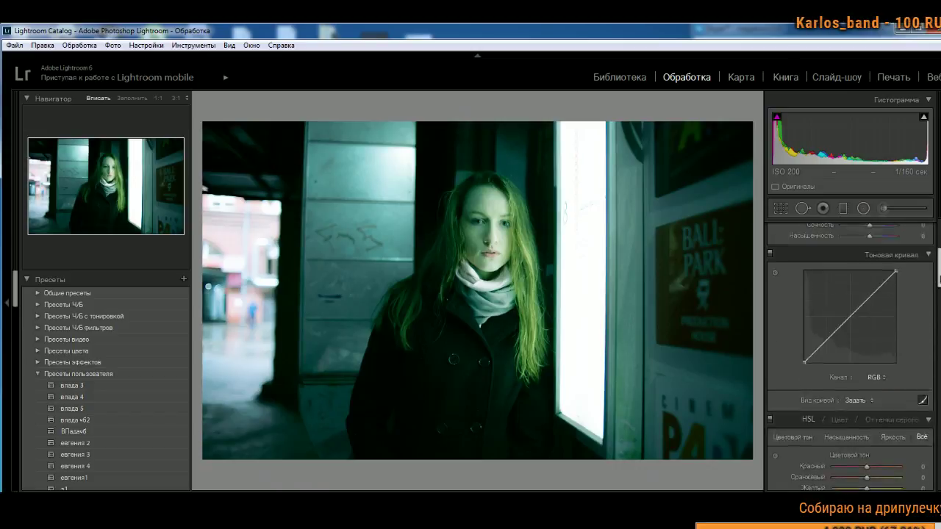
scroll(938, 259, "up", 3)
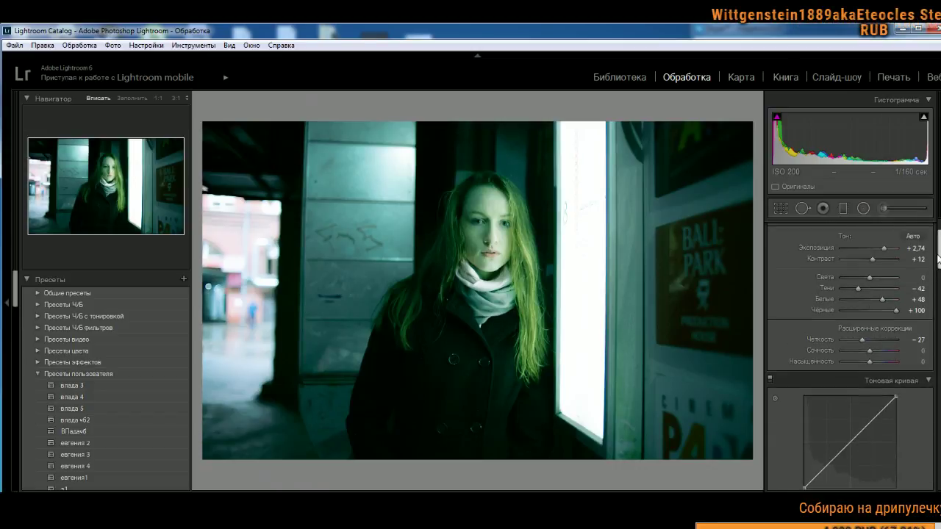
left_click_drag(884, 250, 873, 248)
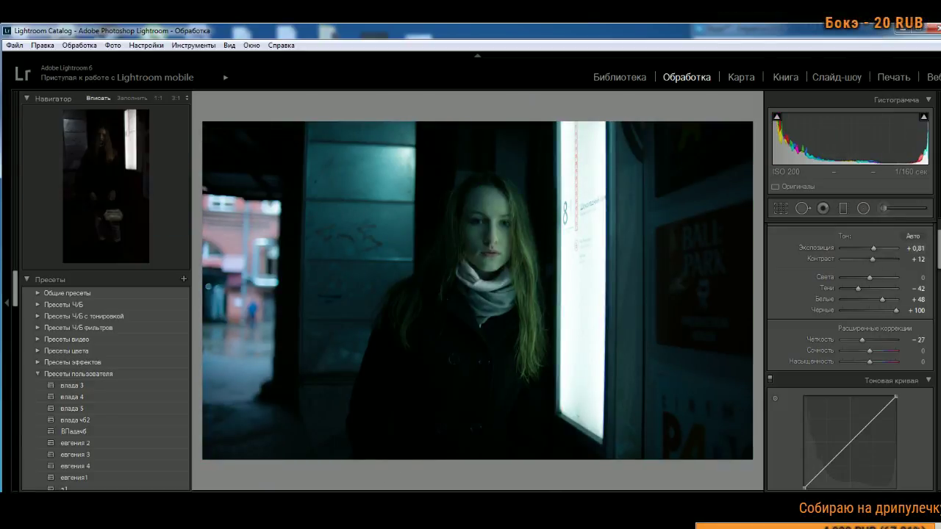
Step: Set Exposure to +4.57 on the full-length black-and-white portrait and inspect the coat and hands at 1:1
key("Right")
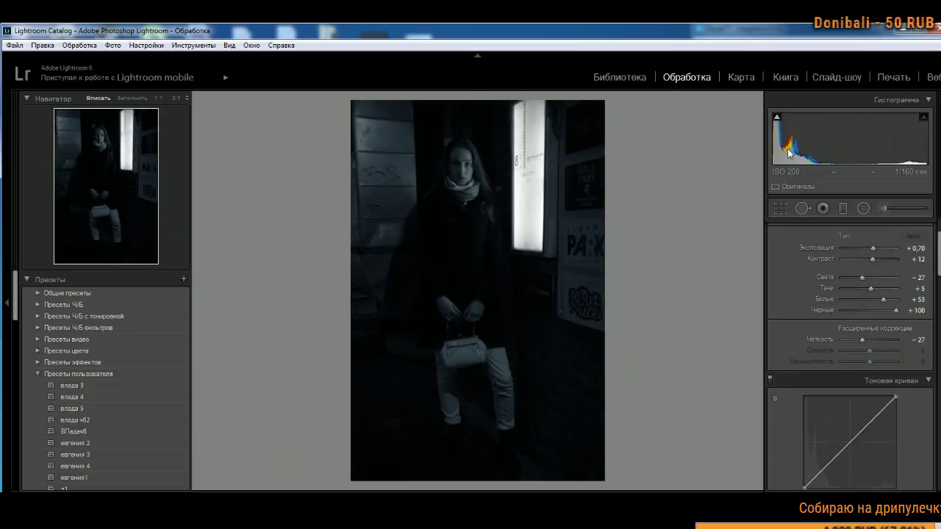
scroll(883, 249, "up", 2)
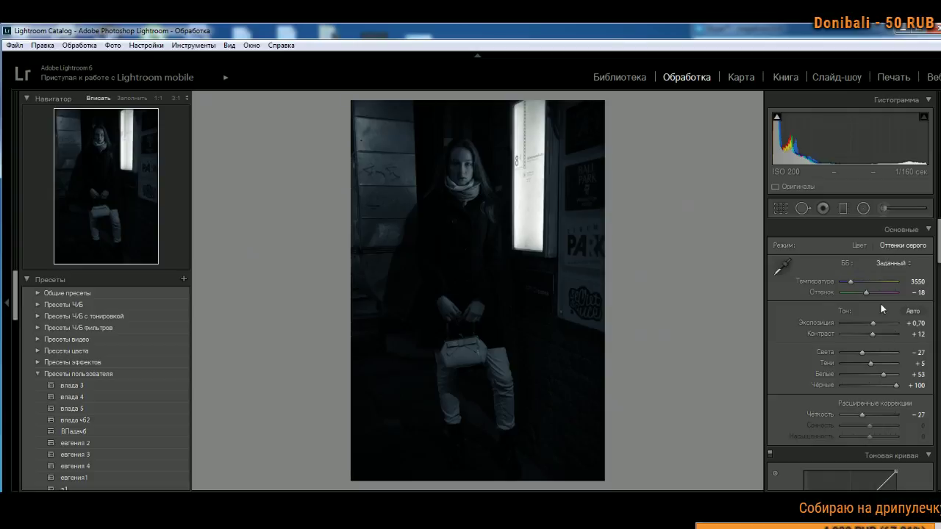
left_click_drag(883, 329, 895, 334)
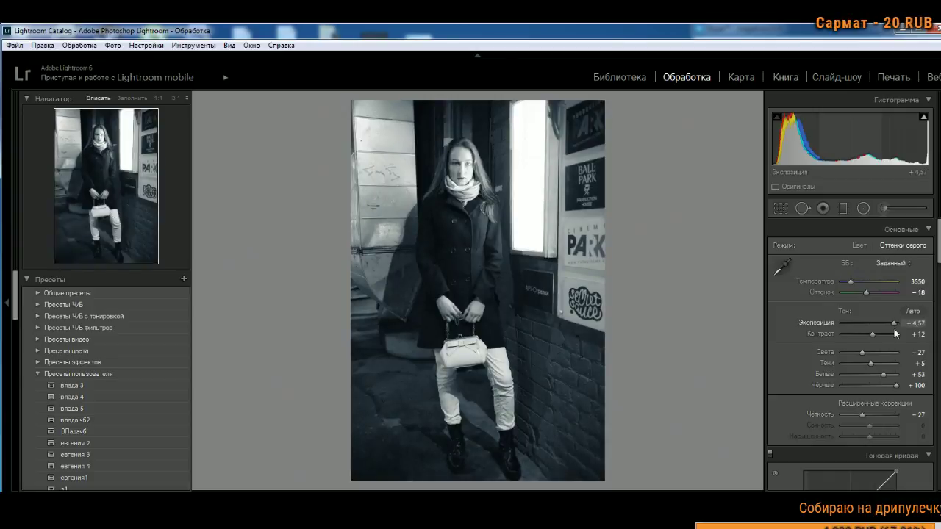
left_click(506, 298)
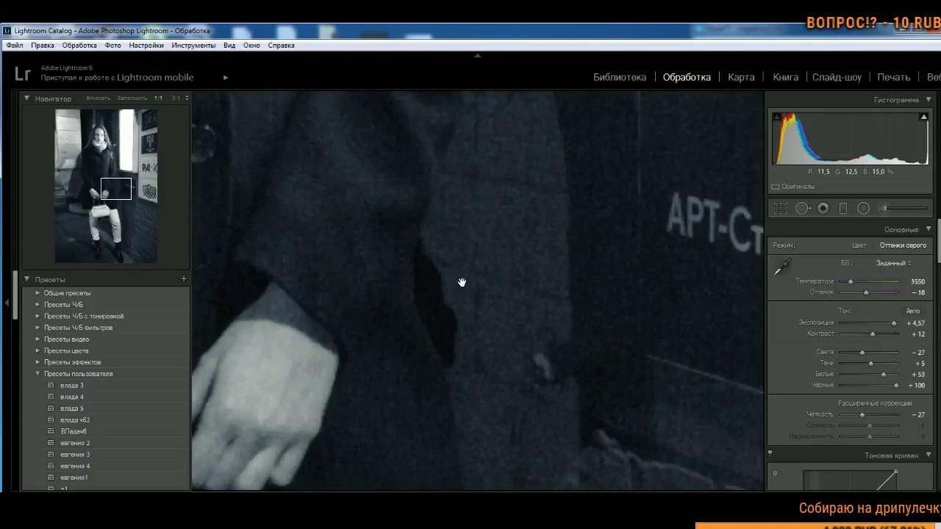
left_click_drag(391, 194, 522, 316)
left_click(523, 315)
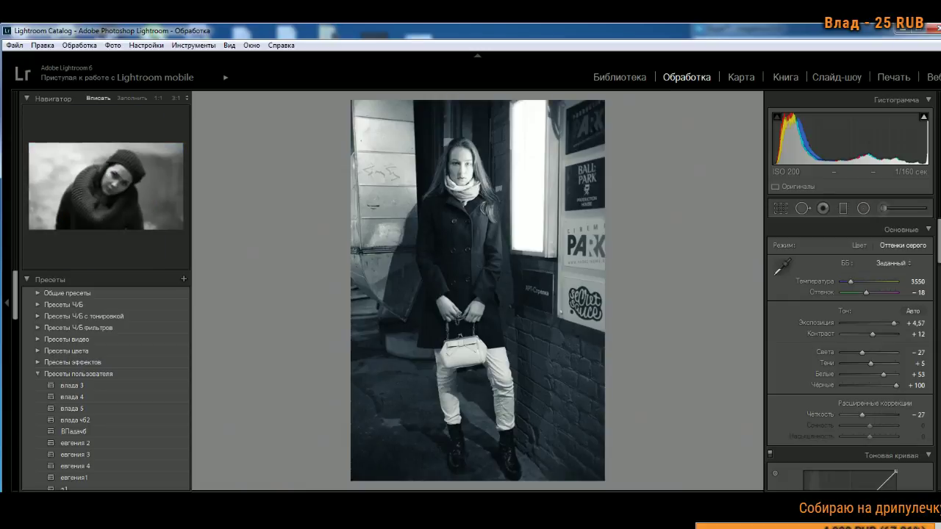
Step: Set Exposure to +0.27 on the tilted-head knit hat portrait and to +2.53 on the black-and-white brick-wall portrait
left_click(661, 507)
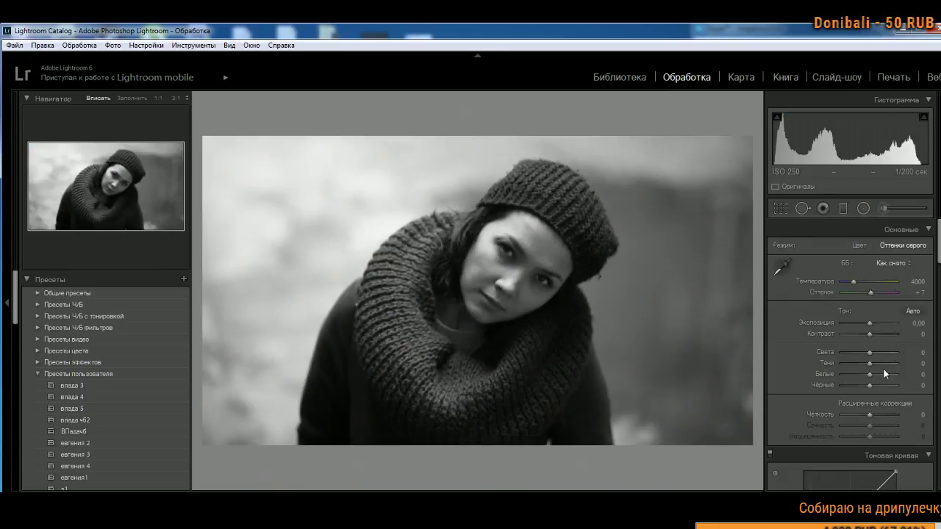
mouse_move(869, 323)
left_mouse_down()
mouse_move(883, 330)
mouse_move(872, 325)
left_mouse_up()
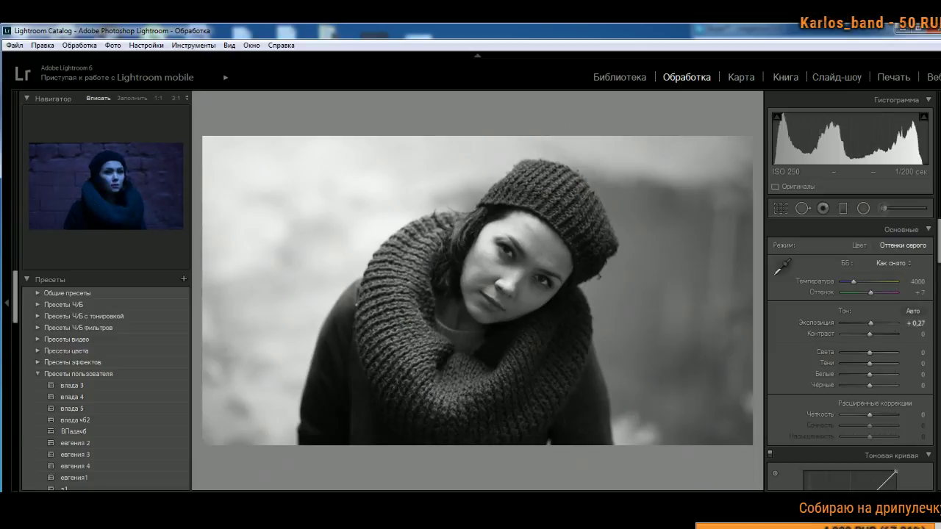
key("Right")
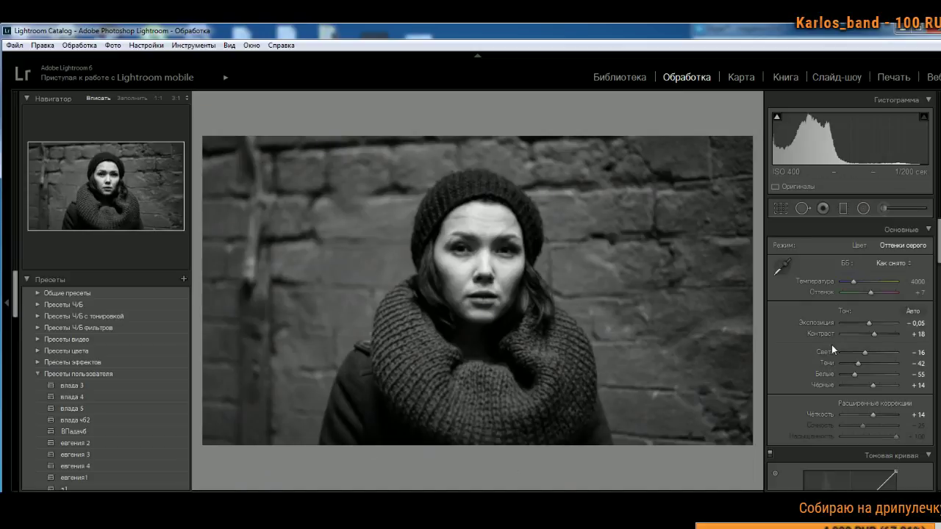
left_click(883, 323)
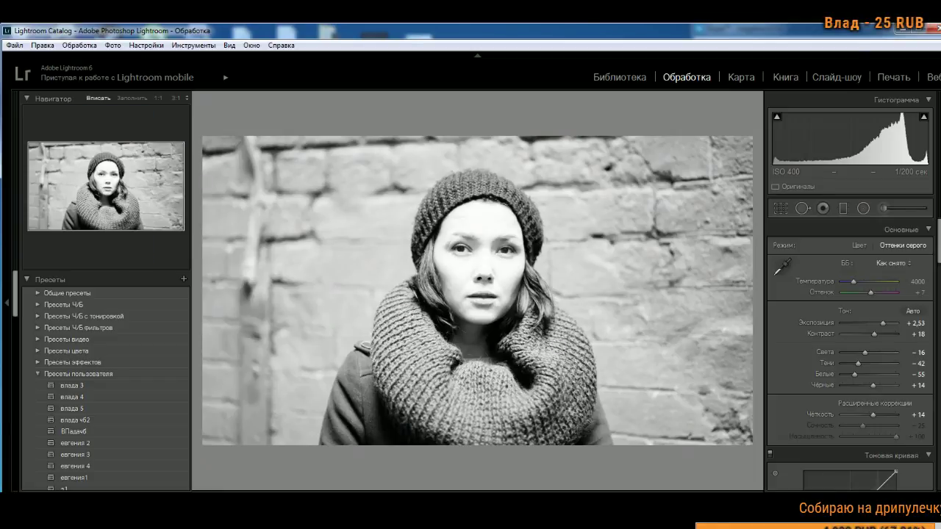
Step: On the next vertical colour portrait with the scarf, raise Exposure to +3.17 and bring it down to +0.38
key("Right")
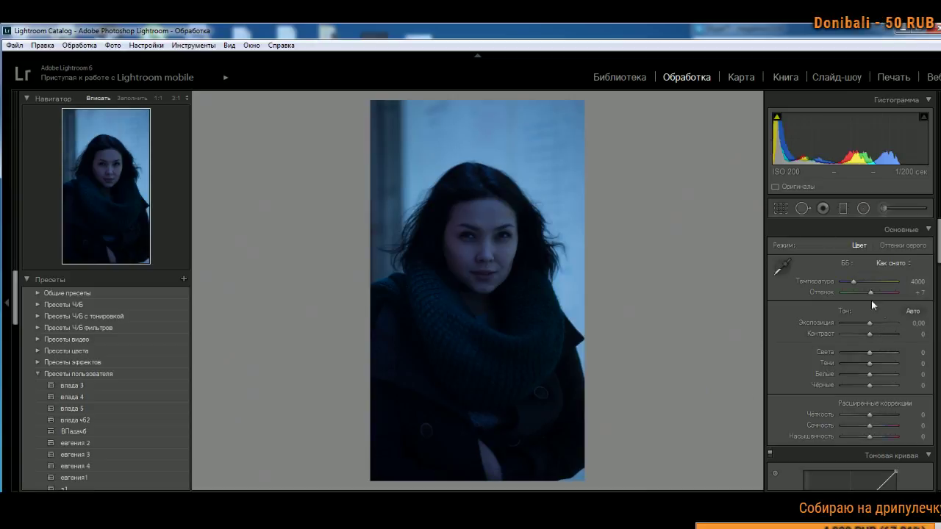
left_click_drag(869, 322, 883, 323)
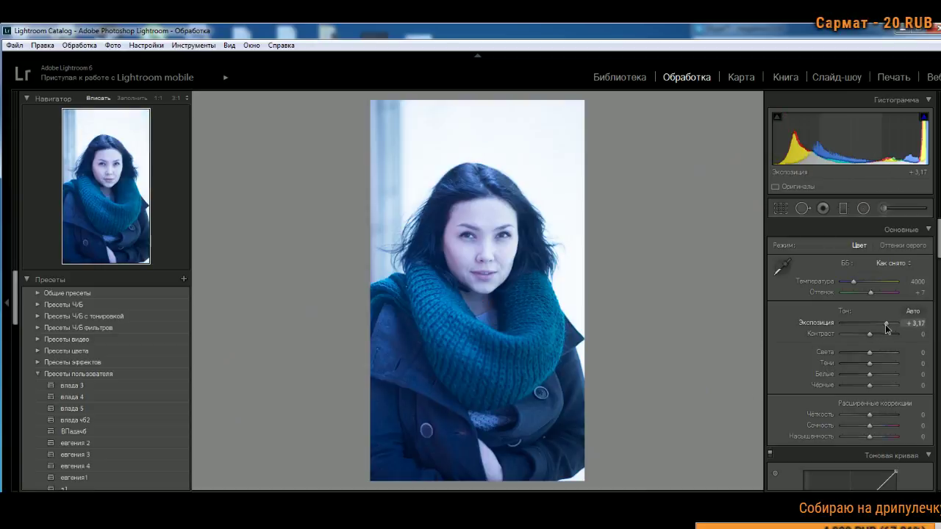
left_click_drag(887, 328, 872, 329)
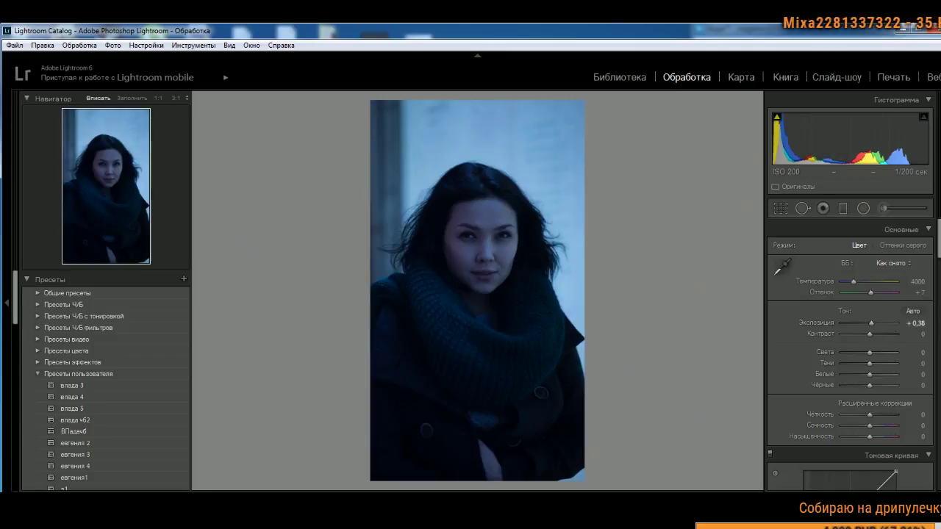
Step: On the portrait of the woman seated on the stairs, compare Exposure at +2.53, +2.42 and +2.96, and lower it to +0.91
left_click(389, 507)
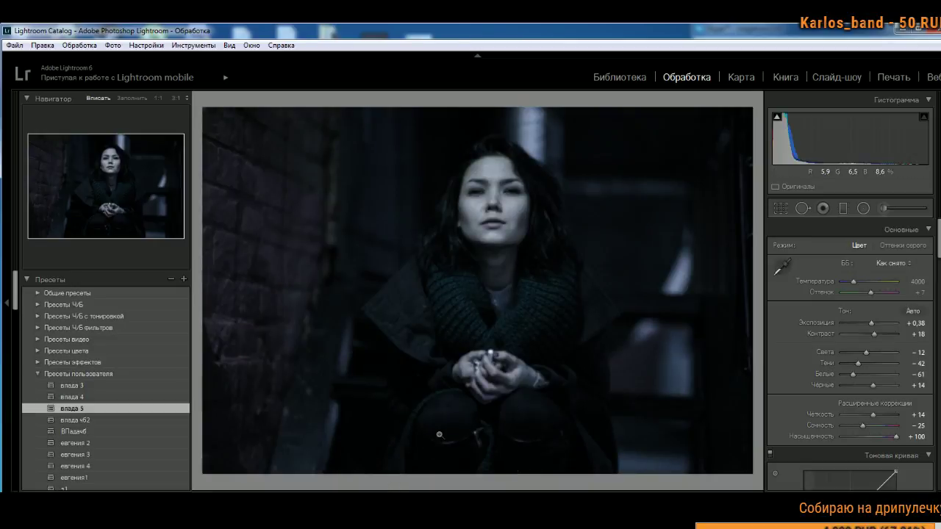
left_click(883, 325)
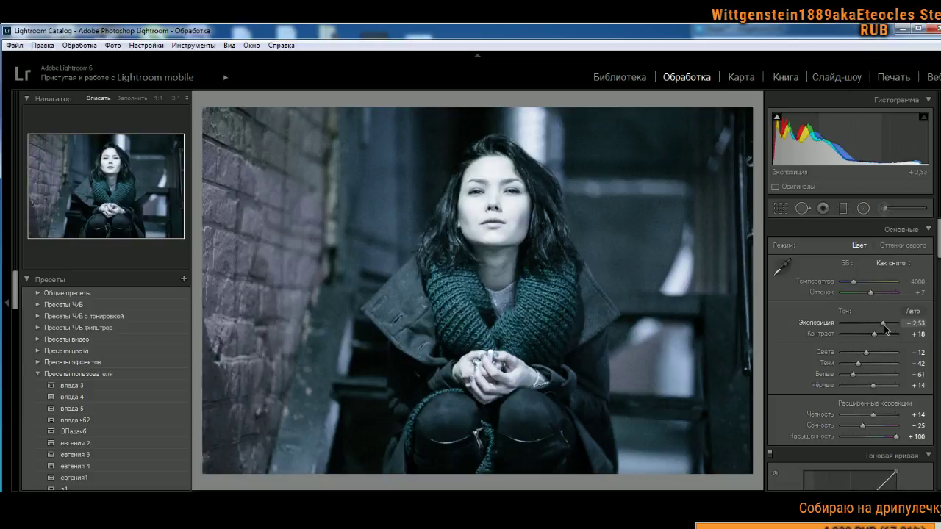
left_click_drag(886, 327, 884, 326)
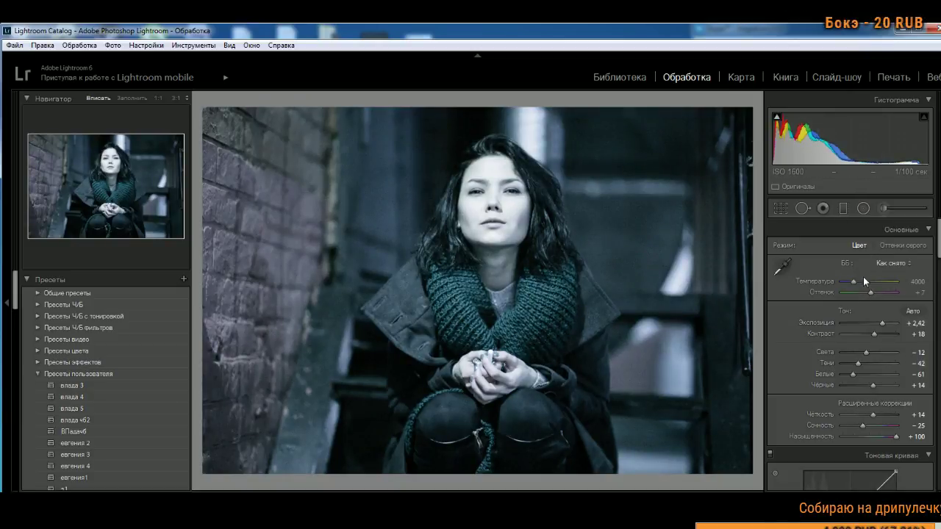
left_click(885, 324)
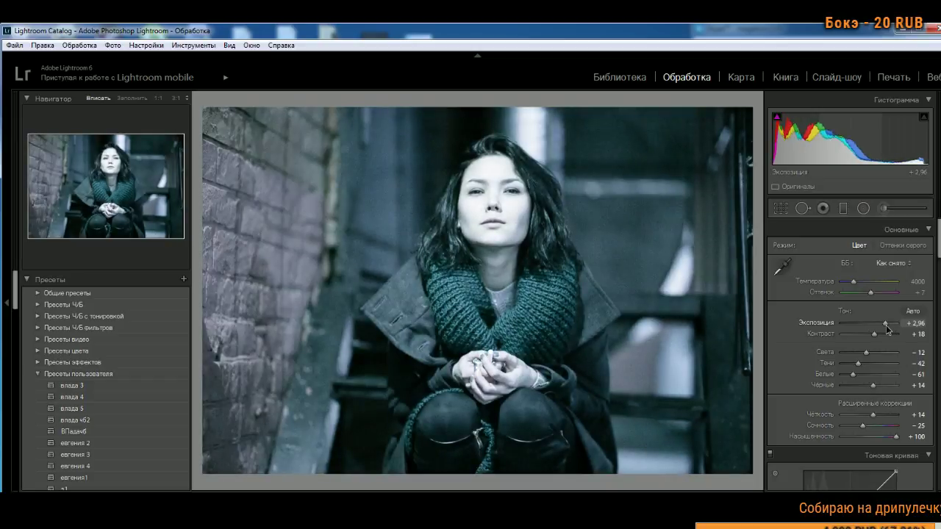
left_click_drag(887, 325, 875, 325)
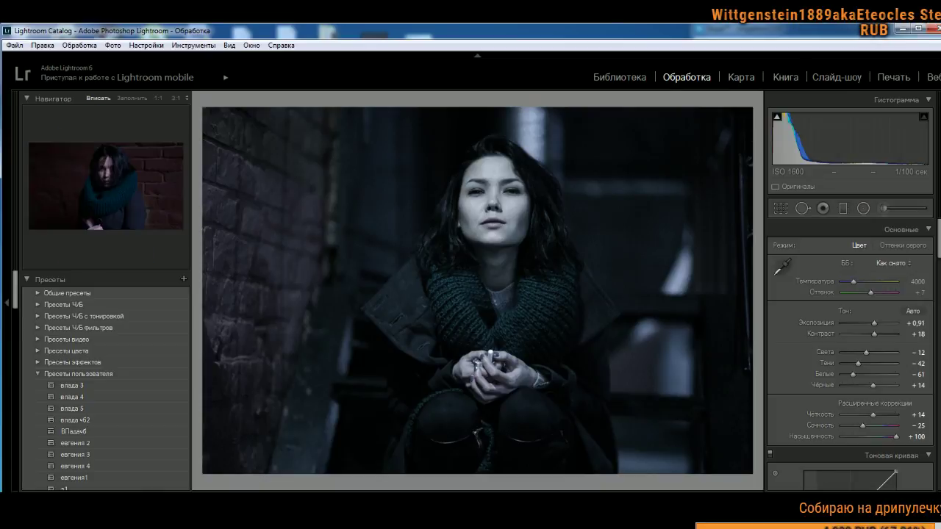
Step: On the next horizontal black-and-white scarf portrait against the brick wall, raise Exposure to +2.63 and bring it down to +2.20
key("Right")
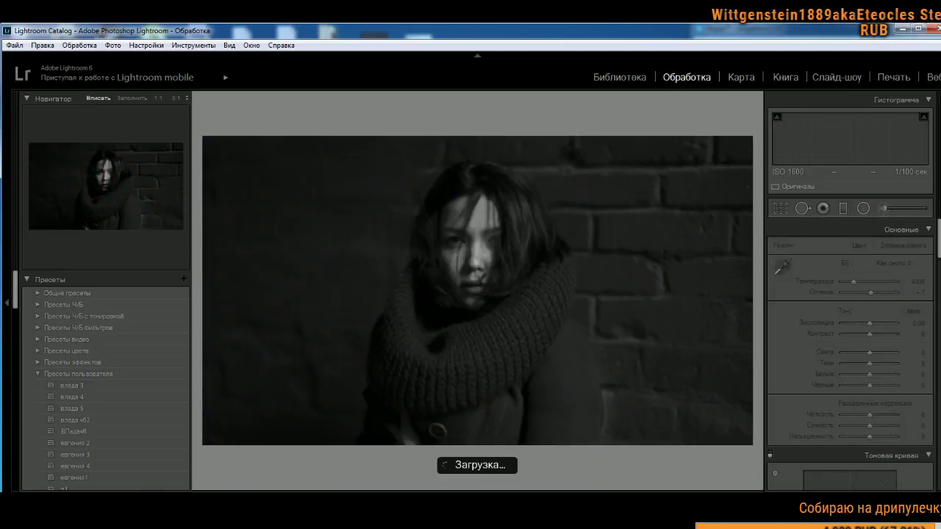
left_click(883, 324)
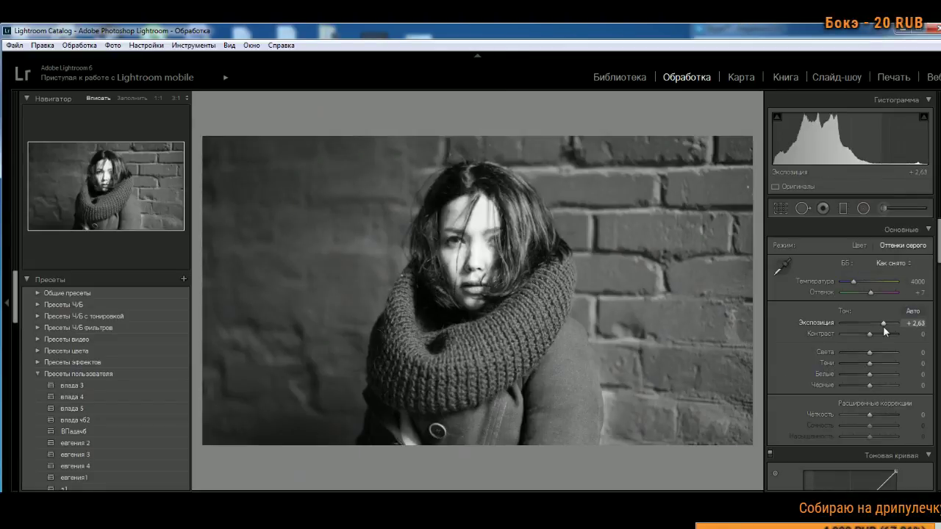
left_click_drag(882, 332, 880, 331)
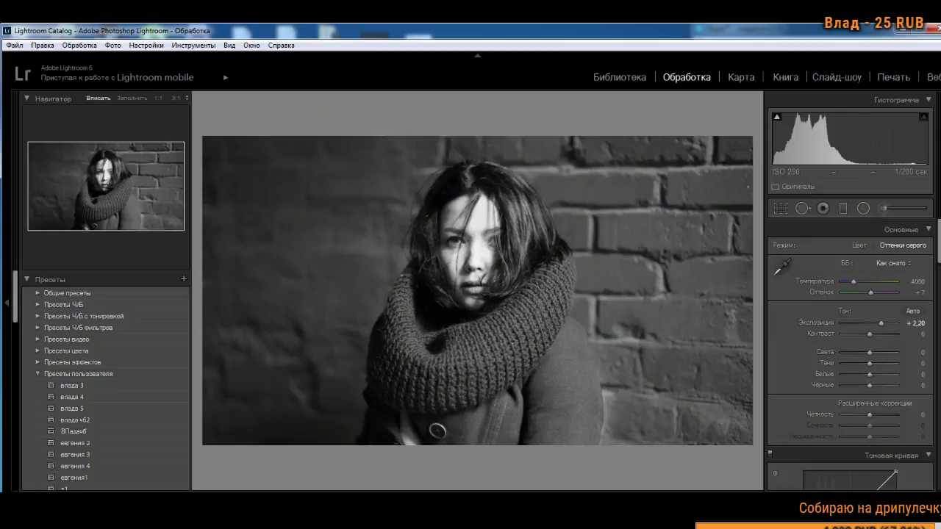
Step: Set Exposure to +1.88 on the vertical black-and-white portrait with folded arms and inspect the dark coat at 1:1
key("Right")
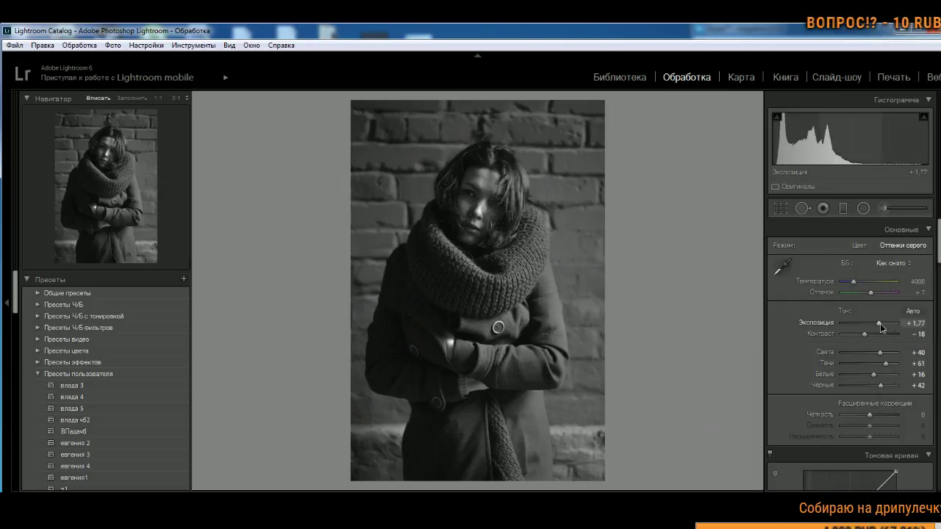
left_click_drag(880, 323, 881, 323)
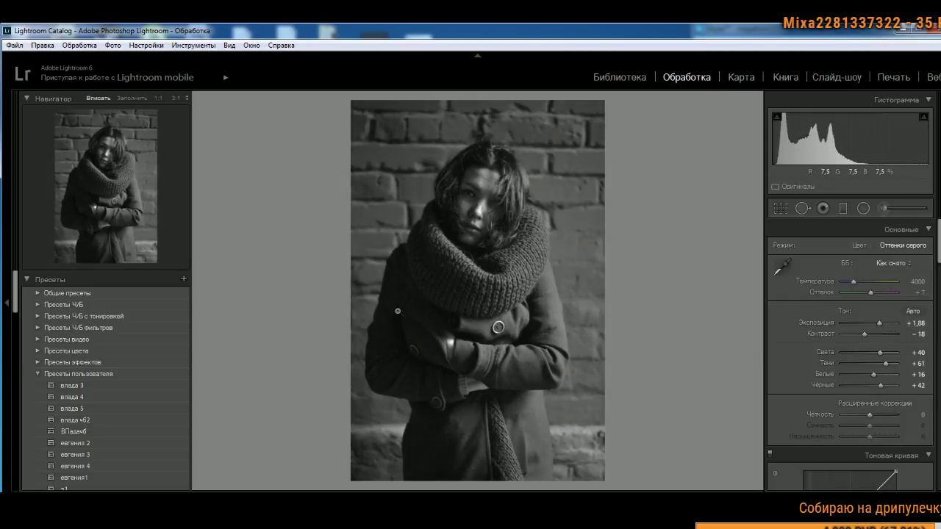
left_click(447, 444)
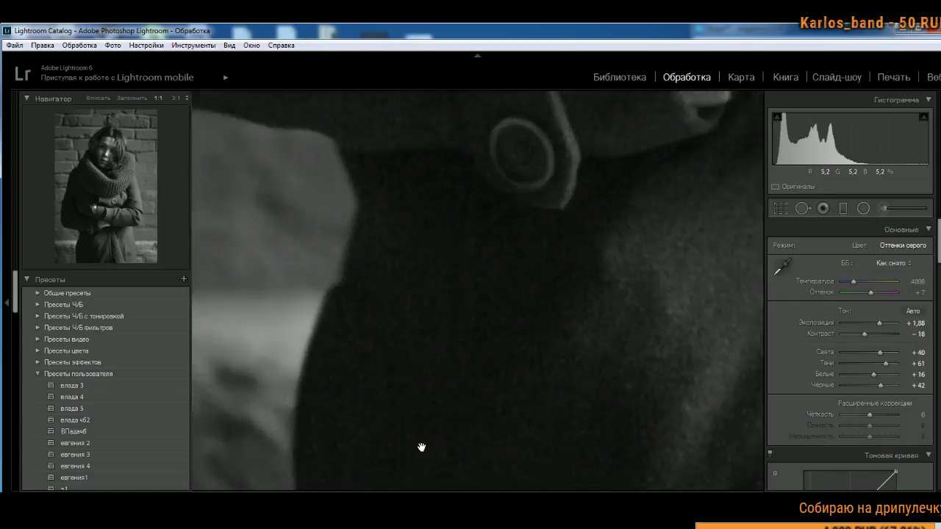
left_click_drag(577, 354, 519, 385)
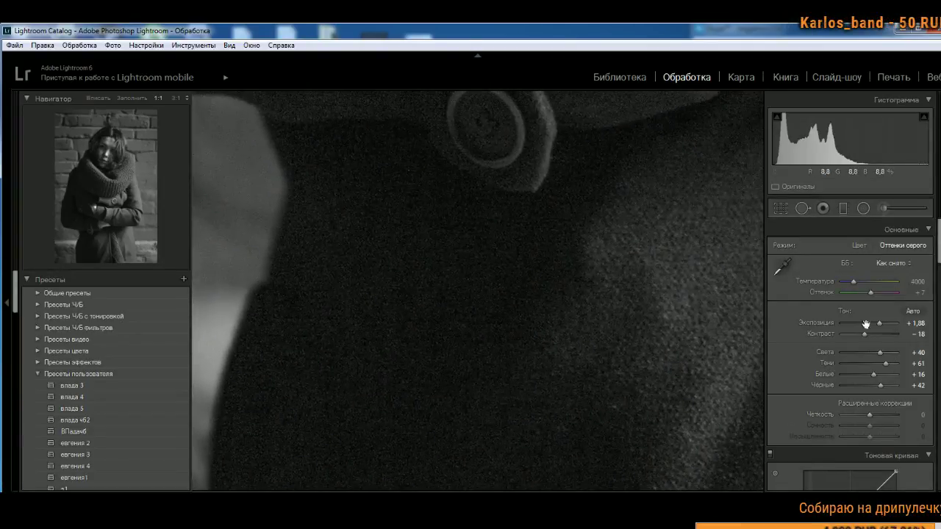
Step: Compare Shadows at +100 and +12 on the coat, set Shadows to +63, and recheck the dark sleeve area at 1:1
left_click_drag(885, 364, 894, 366)
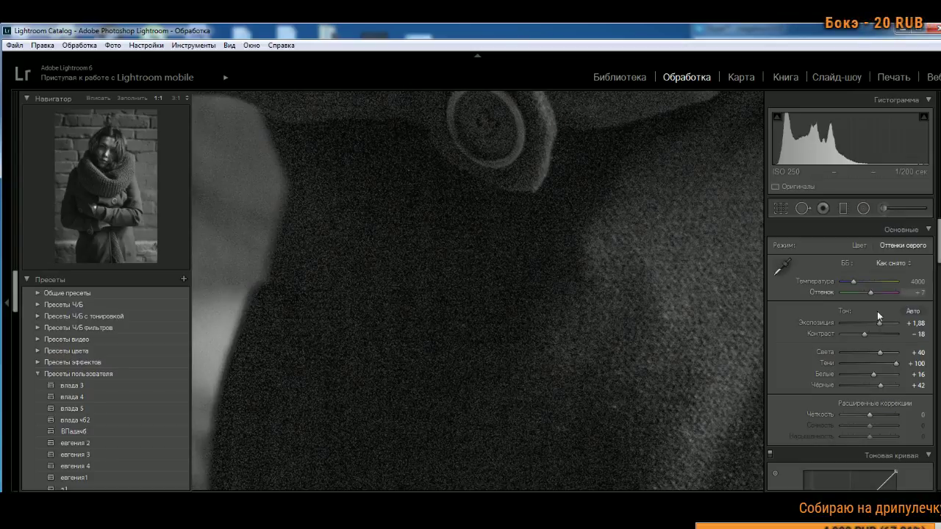
left_click_drag(896, 364, 872, 369)
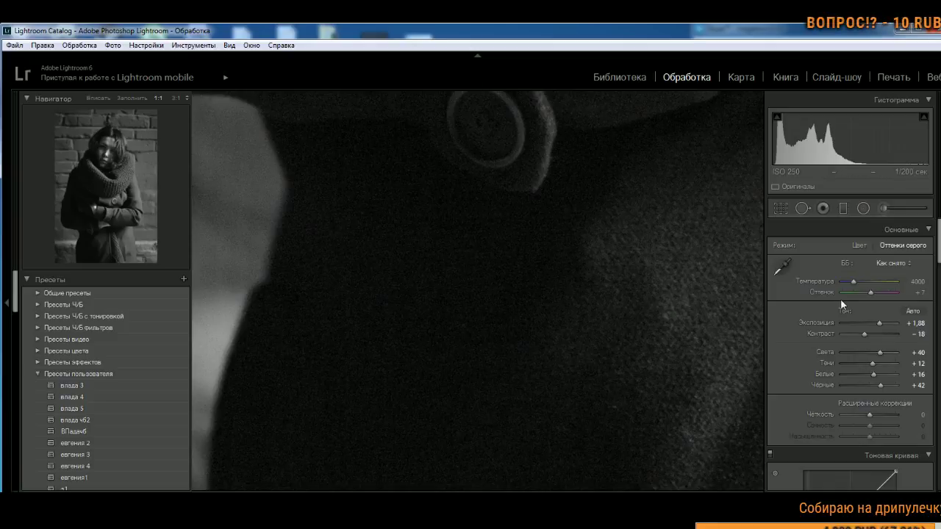
left_click_drag(872, 363, 886, 374)
left_click(542, 311)
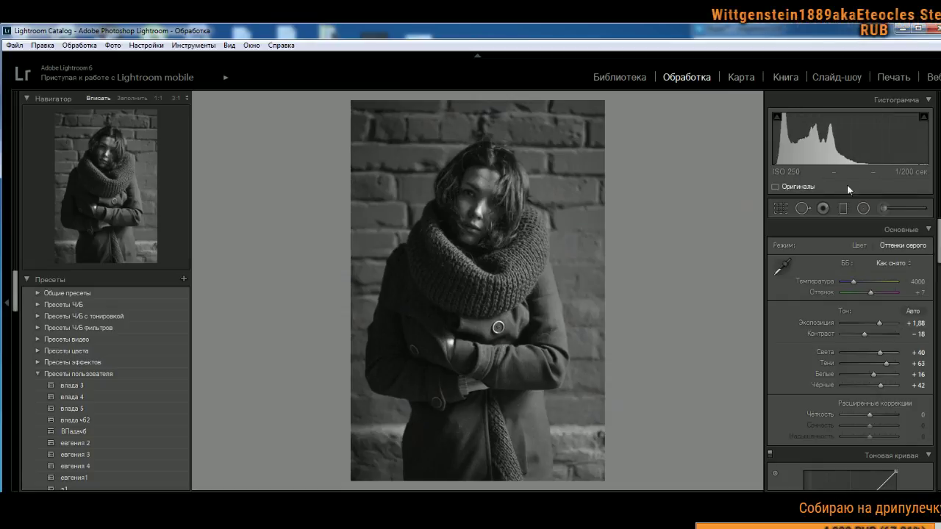
left_click(393, 348)
left_click_drag(505, 165, 481, 272)
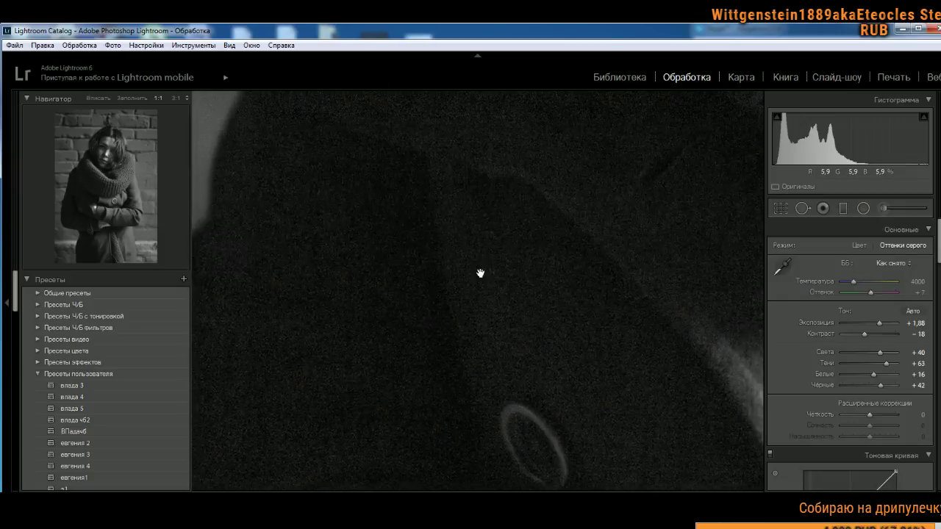
left_click(480, 273)
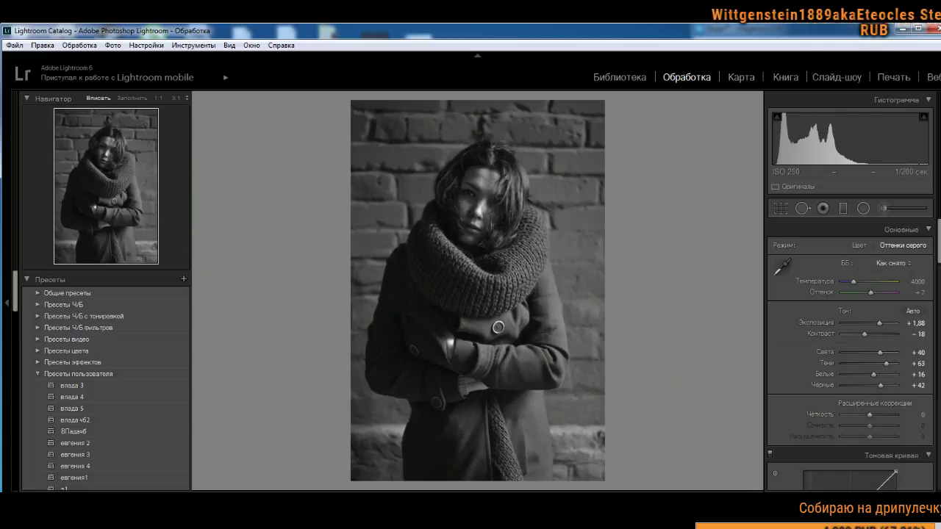
Step: On the green-toned night portrait beside the lit panel, set Shadows and Highlights to −5 and inspect the face at 1:1
key("Right")
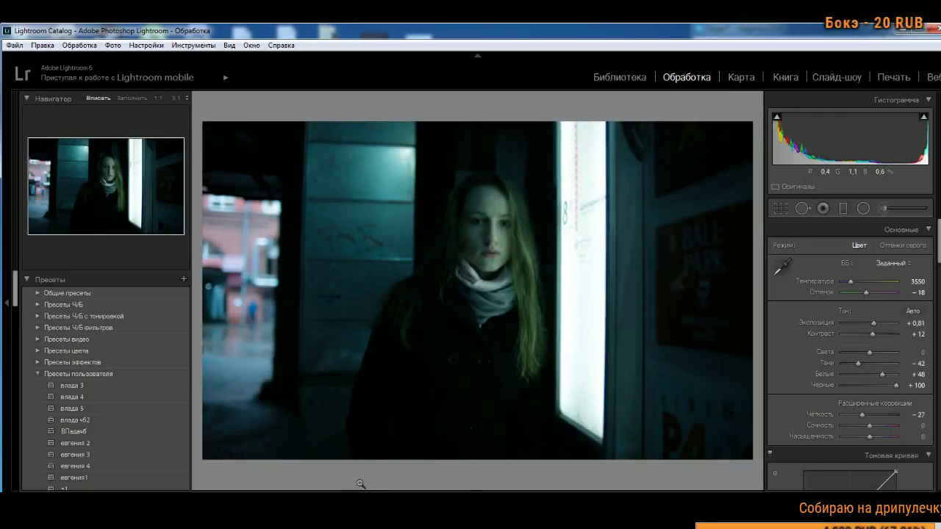
scroll(101, 372, "down", 5)
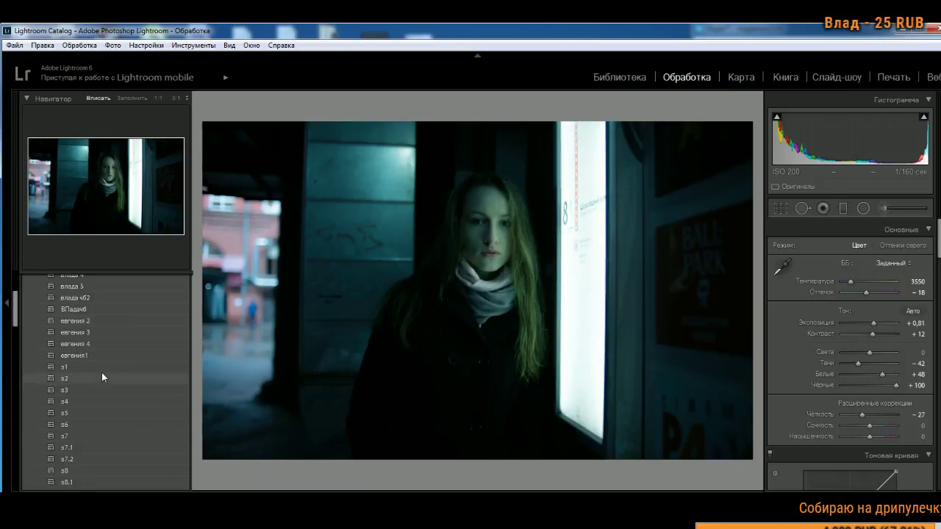
scroll(102, 371, "down", 5)
scroll(102, 370, "down", 3)
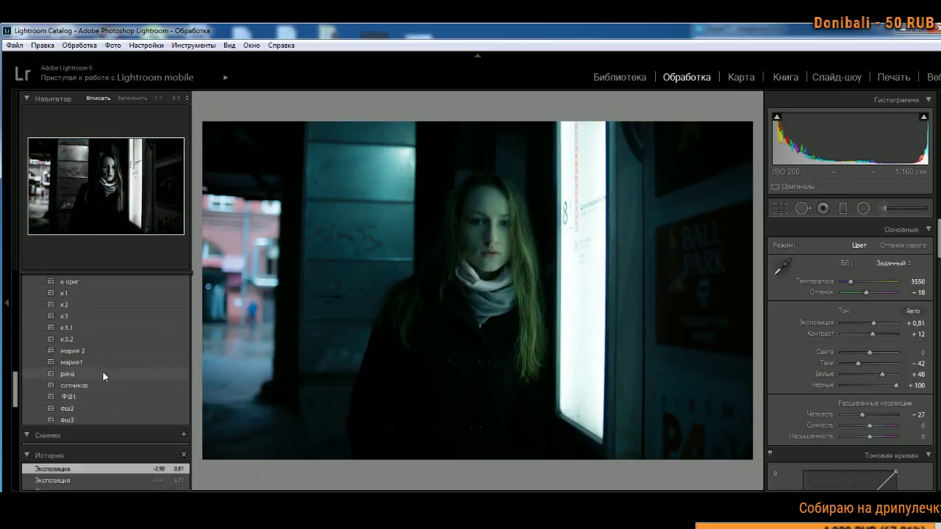
mouse_move(858, 363)
left_mouse_down()
mouse_move(868, 366)
mouse_move(865, 355)
left_mouse_up()
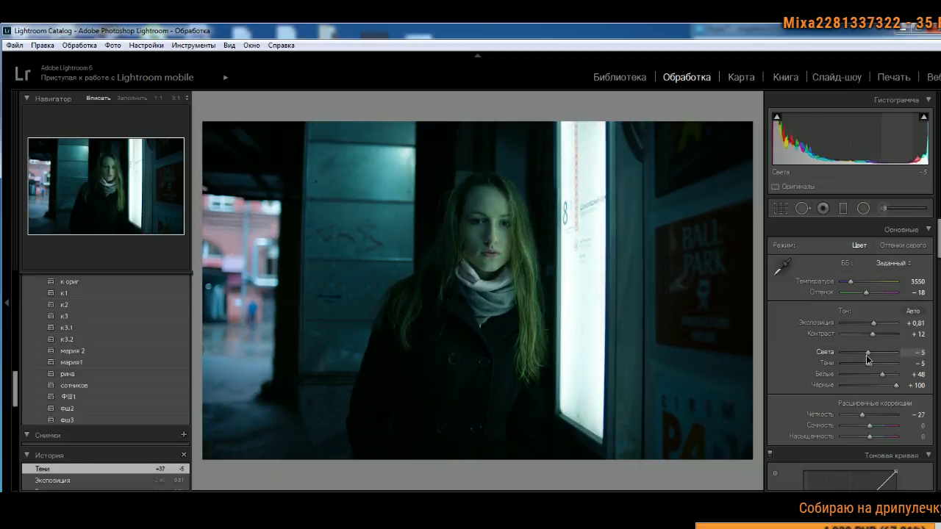
left_click(492, 227)
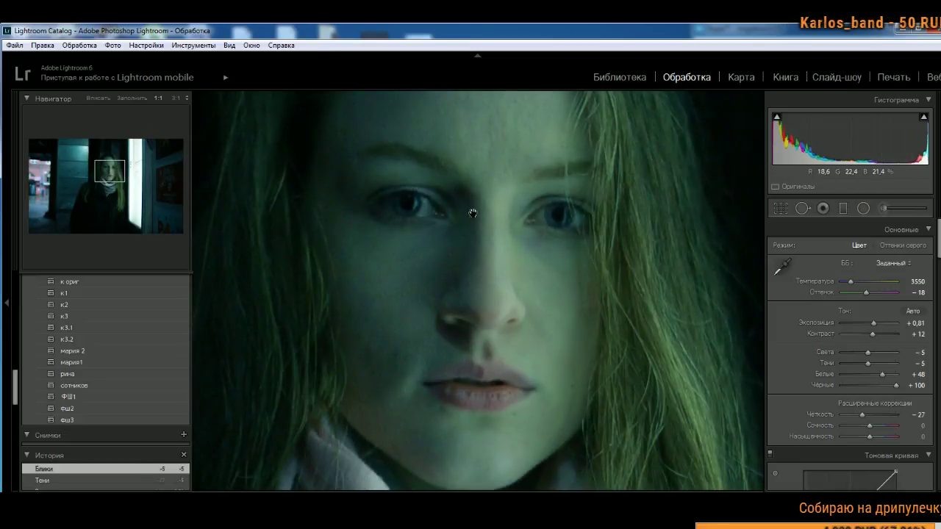
left_click_drag(475, 210, 510, 319)
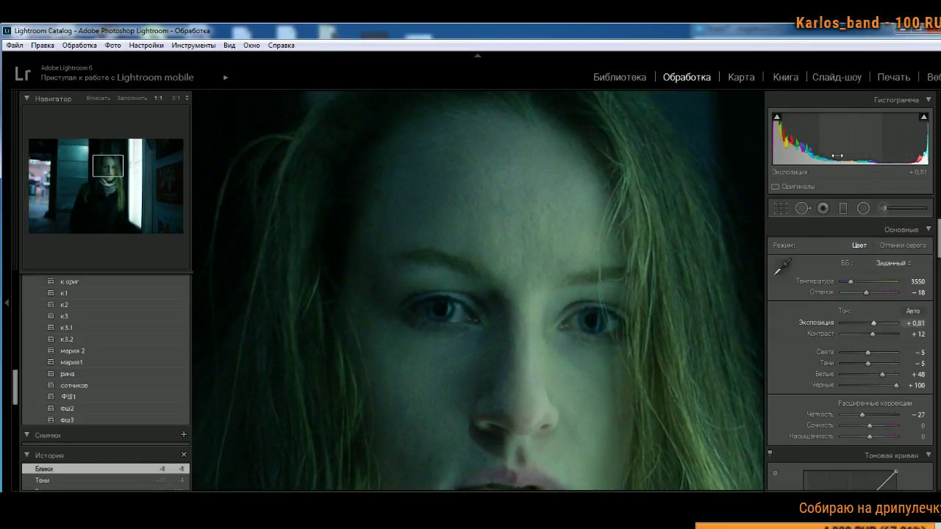
left_click(515, 316)
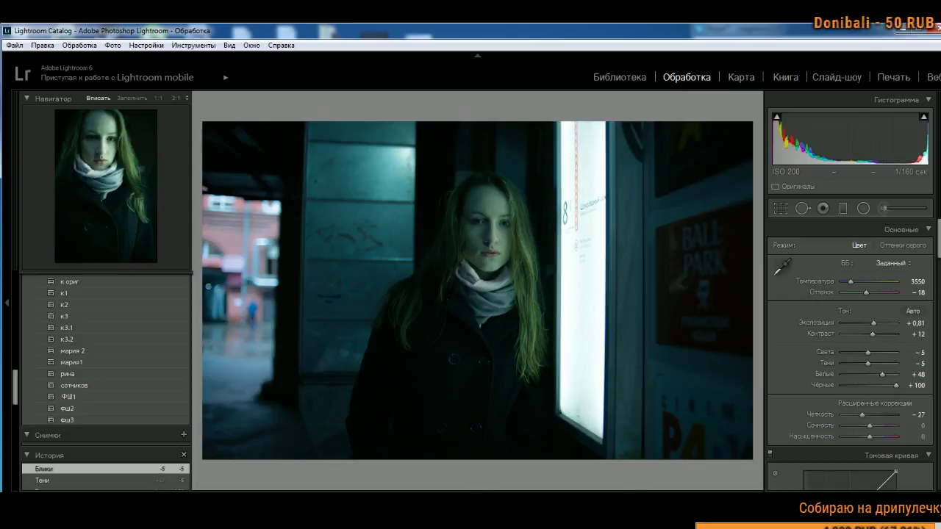
Step: On the black-and-white balcony portrait, try Clarity at −16 with Contrast at 0, and settle on Clarity +55 and Contrast +89
key("Right")
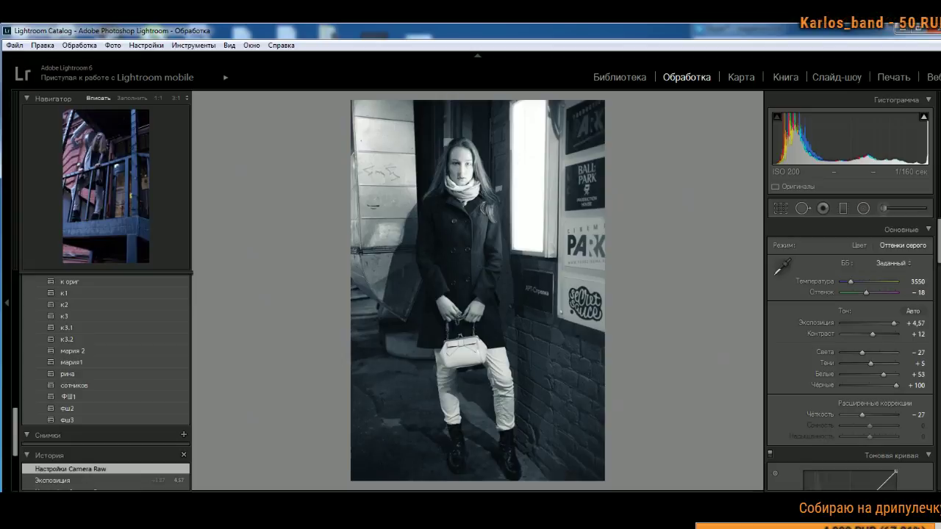
key("Right")
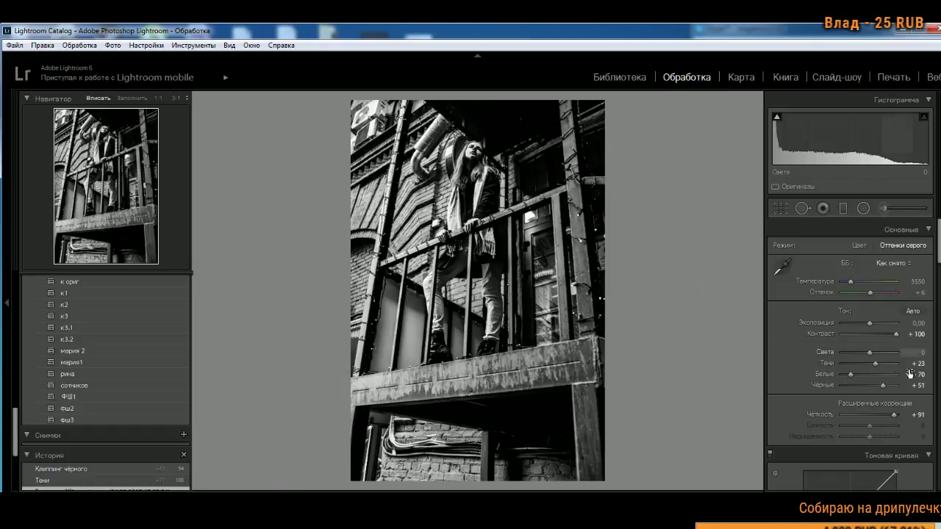
left_click_drag(894, 414, 865, 424)
left_click(868, 336)
left_click_drag(873, 336, 897, 335)
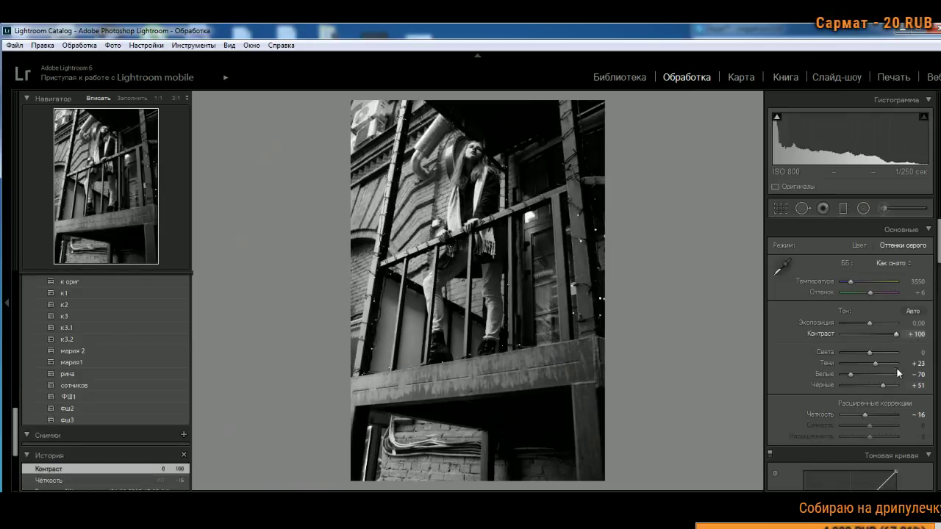
left_click_drag(866, 415, 885, 425)
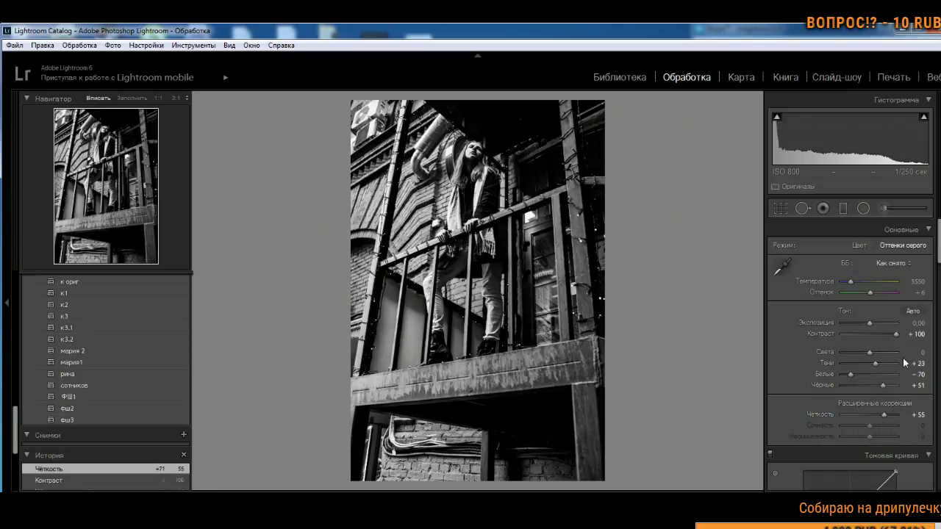
left_click_drag(895, 337, 890, 338)
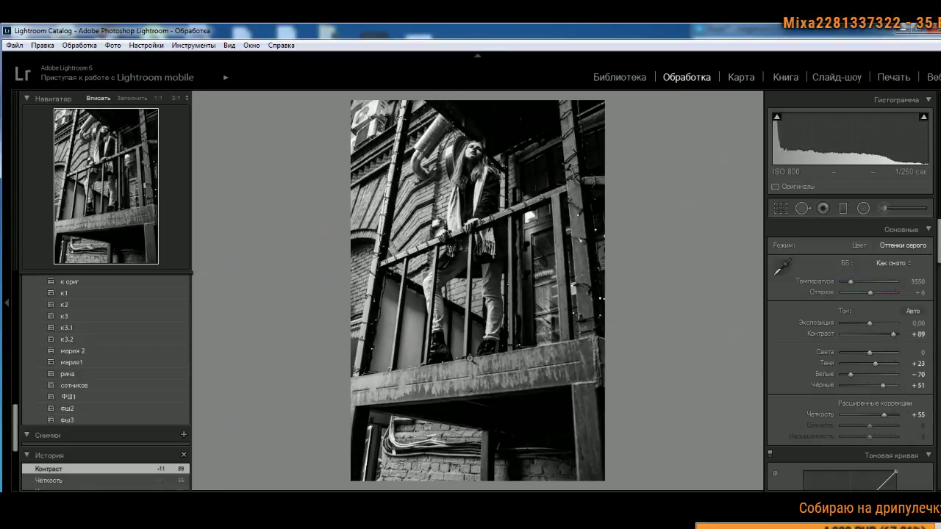
Step: Inspect the pipe, face, hair and jacket of the balcony portrait at 1:1 and return to the full photo
left_click(780, 209)
key("r")
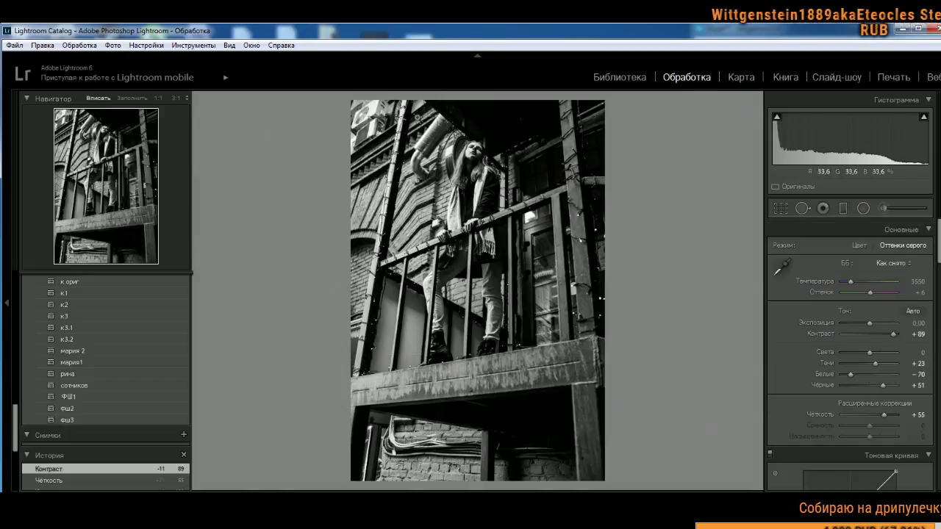
left_click(441, 144)
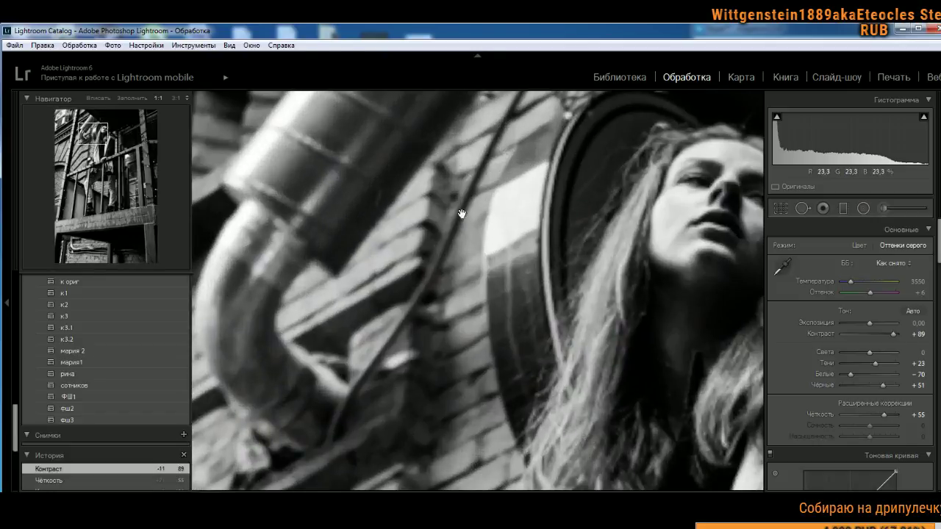
left_click(103, 145)
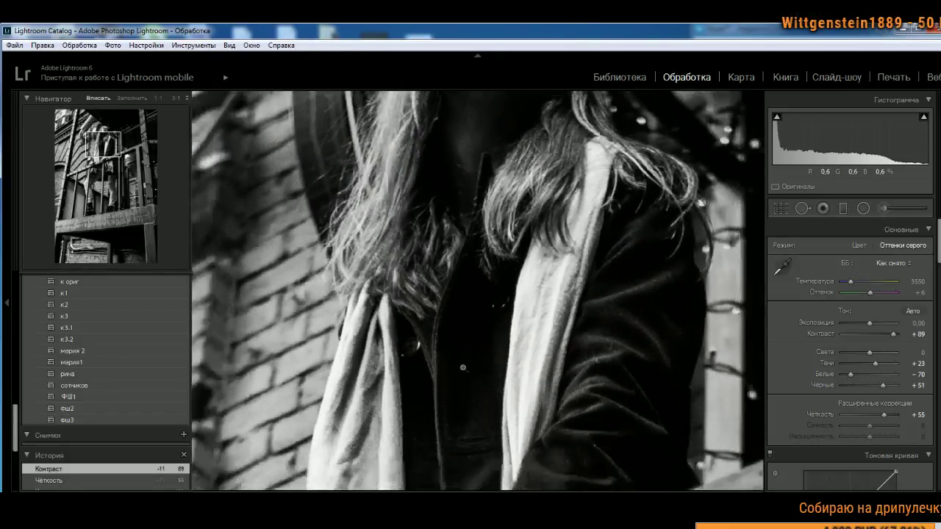
left_click(464, 368)
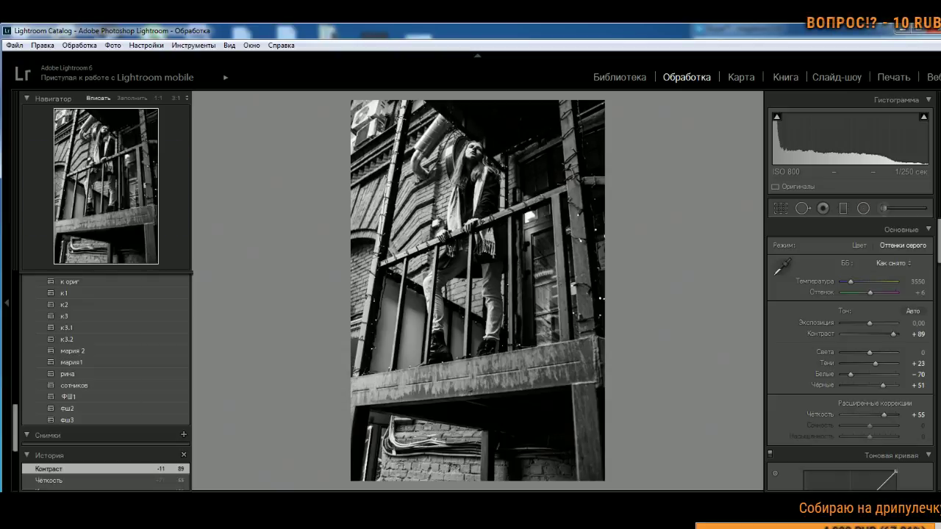
Step: Examine the hair, lips and facial skin at 1:1 on the colour portrait of the long-haired woman by the metal lattice
key("Right")
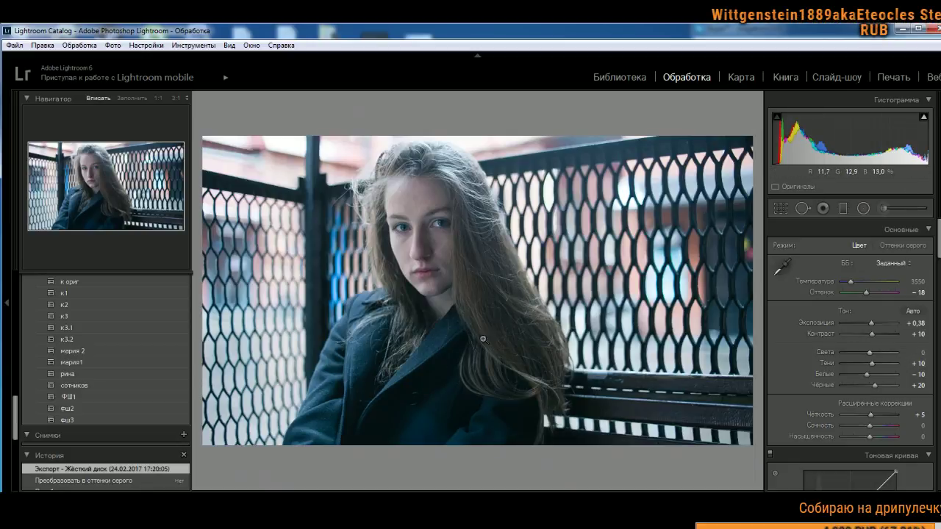
left_click(484, 291)
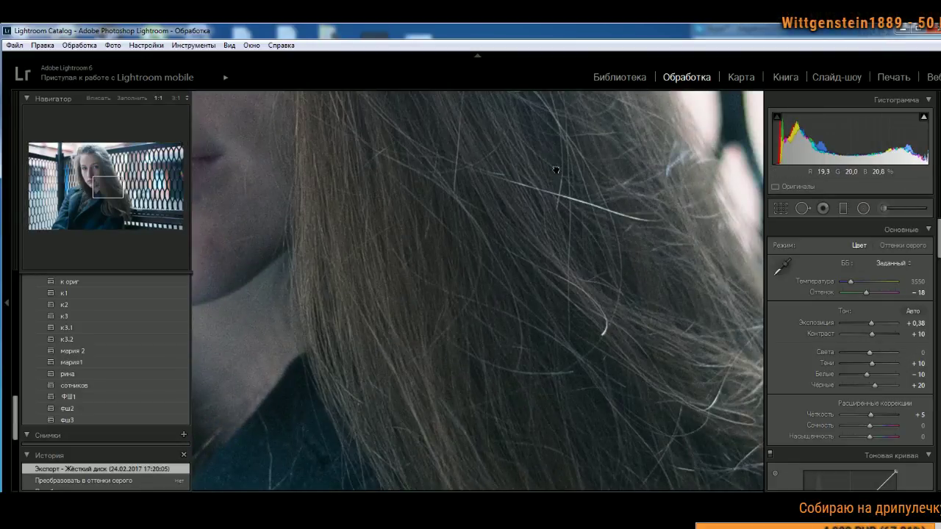
left_click_drag(556, 169, 514, 44)
left_click_drag(666, 311, 505, 128)
left_click_drag(488, 341, 432, 288)
left_click_drag(560, 238, 363, 287)
left_click_drag(370, 197, 541, 223)
left_click_drag(395, 350, 531, 336)
left_click_drag(617, 405, 565, 357)
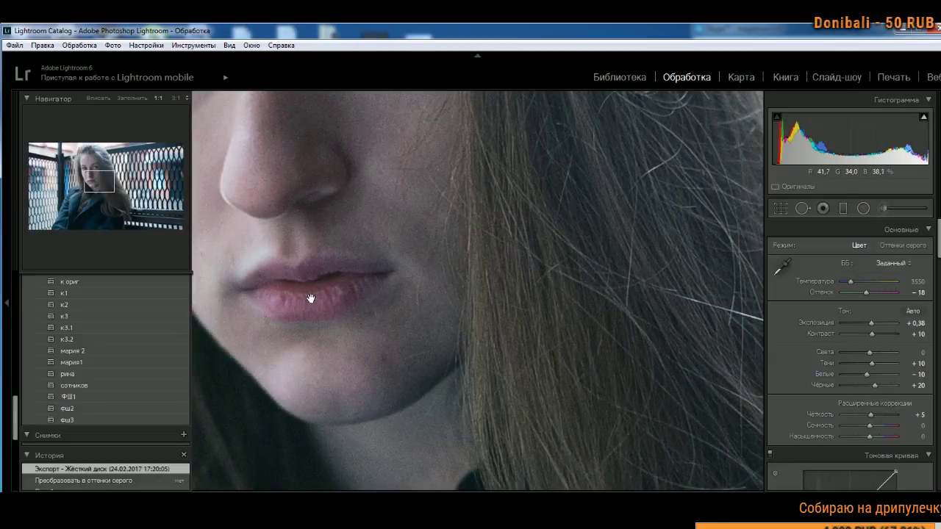
left_click_drag(424, 361, 405, 392)
left_click_drag(603, 399, 378, 159)
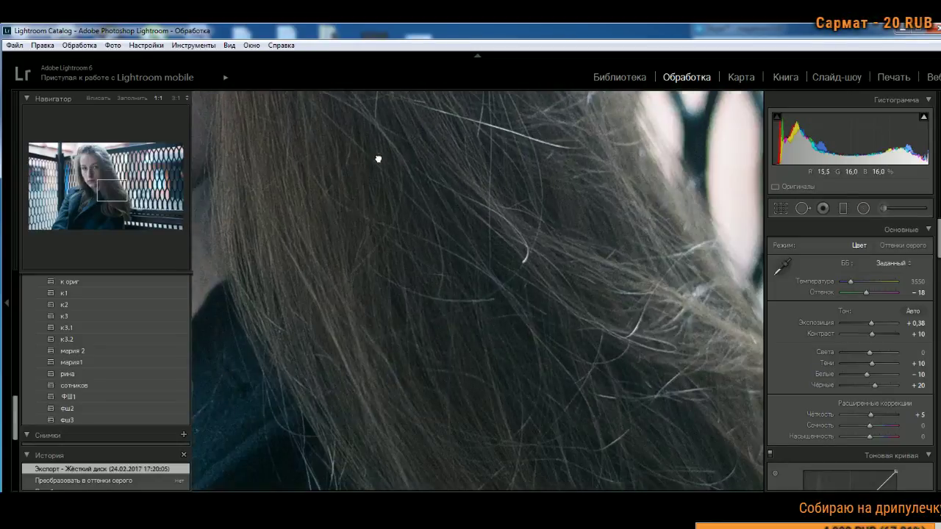
left_click(476, 308)
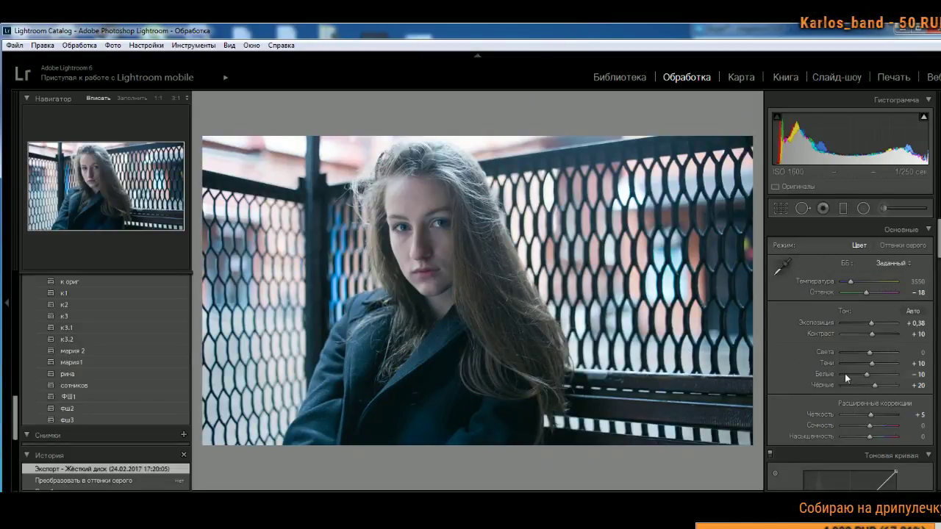
Step: Convert the metal-lattice portrait to black and white and inspect the eyes and skin at 1:1
left_click(901, 244)
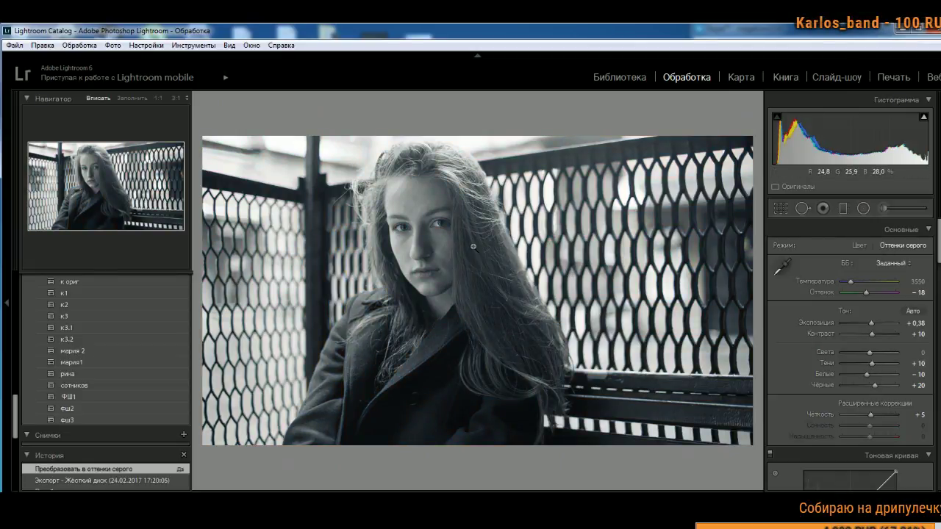
left_click(443, 227)
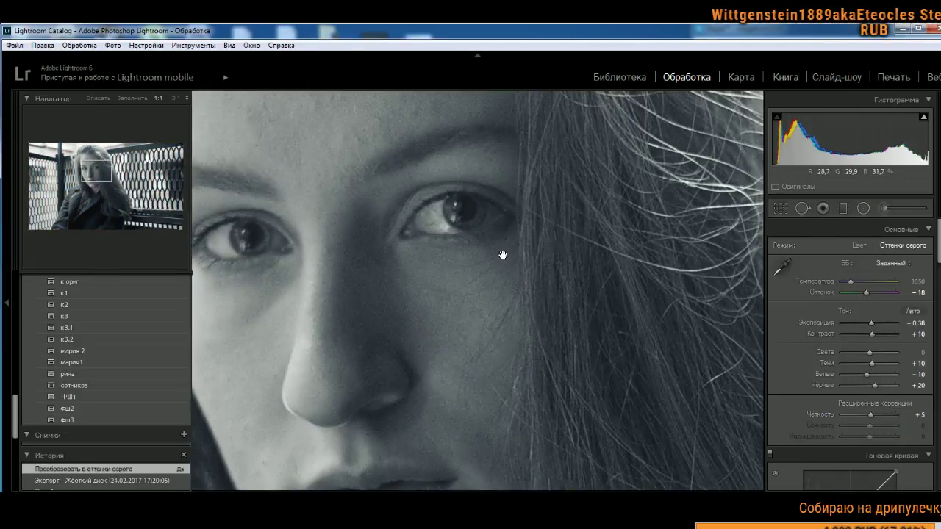
Step: Inspect the eyes, nose, forehead and hair of the black-and-white metal-lattice portrait at 1:1 and return to the full photo
left_click_drag(505, 253, 551, 339)
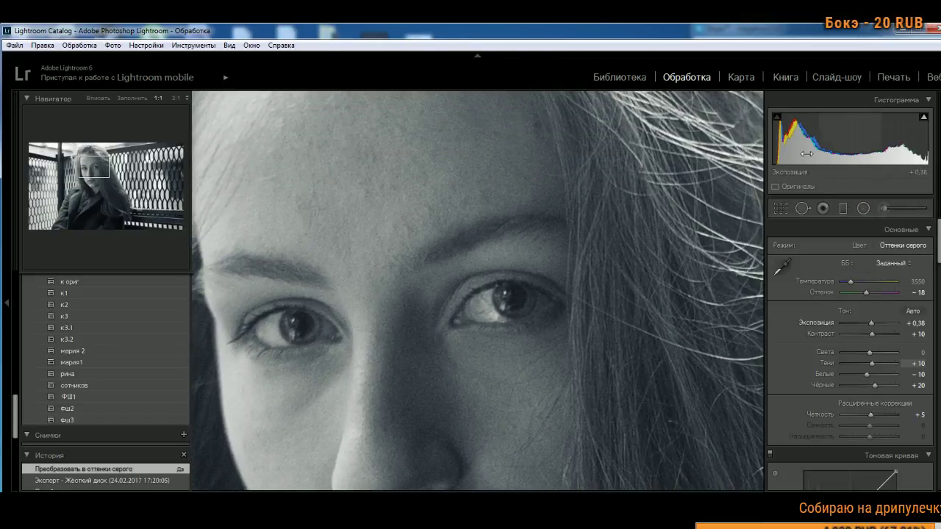
left_click_drag(612, 316, 580, 115)
left_click_drag(617, 199, 679, 260)
left_click_drag(563, 331, 471, 319)
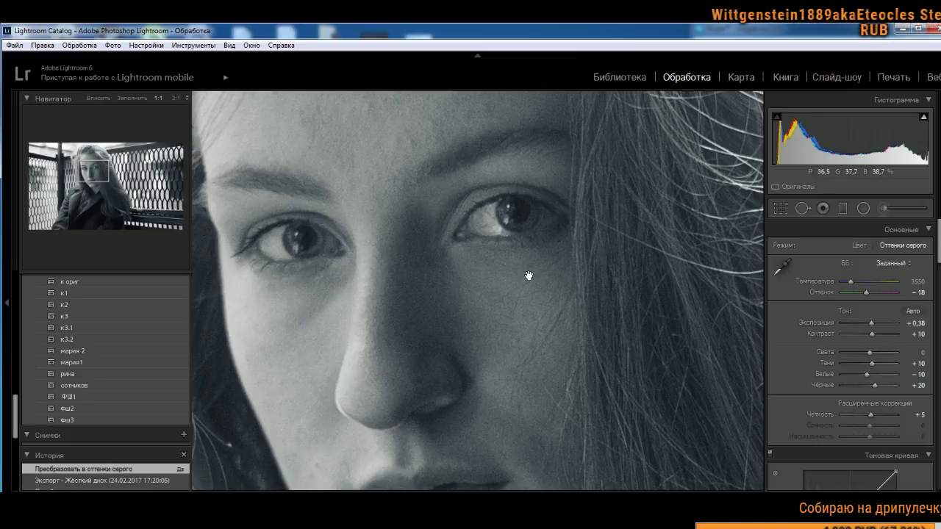
scroll(535, 283, "up", 3)
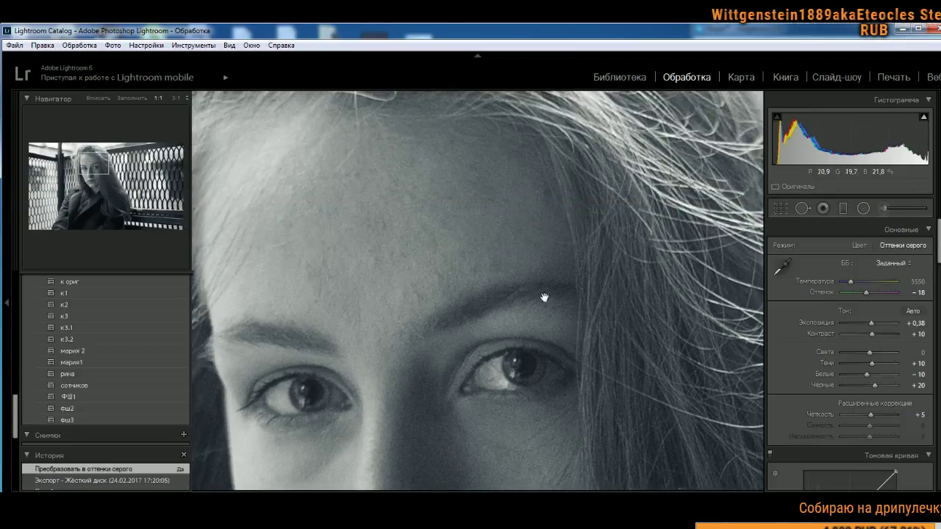
left_click(529, 262)
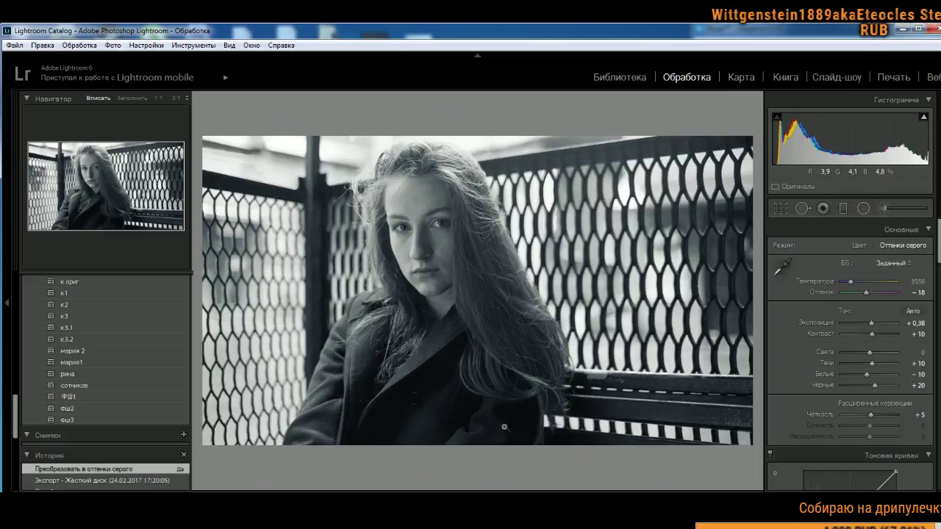
Step: Examine the coat, hair and face of the black-and-white lattice portrait at 1:1 once more, and zoom back out
left_click(499, 249)
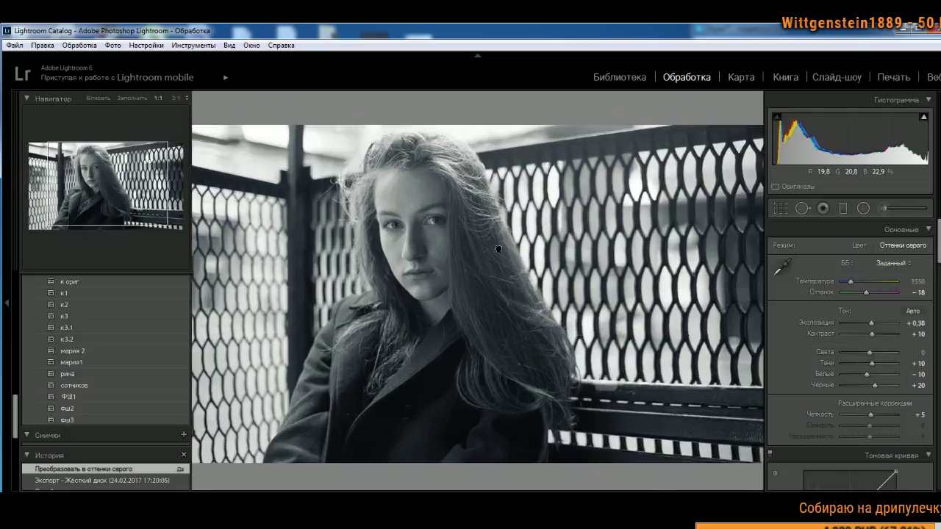
left_click_drag(470, 454, 523, 250)
left_click_drag(552, 311, 598, 449)
left_click_drag(475, 198, 500, 395)
left_click_drag(439, 221, 456, 269)
left_click(456, 269)
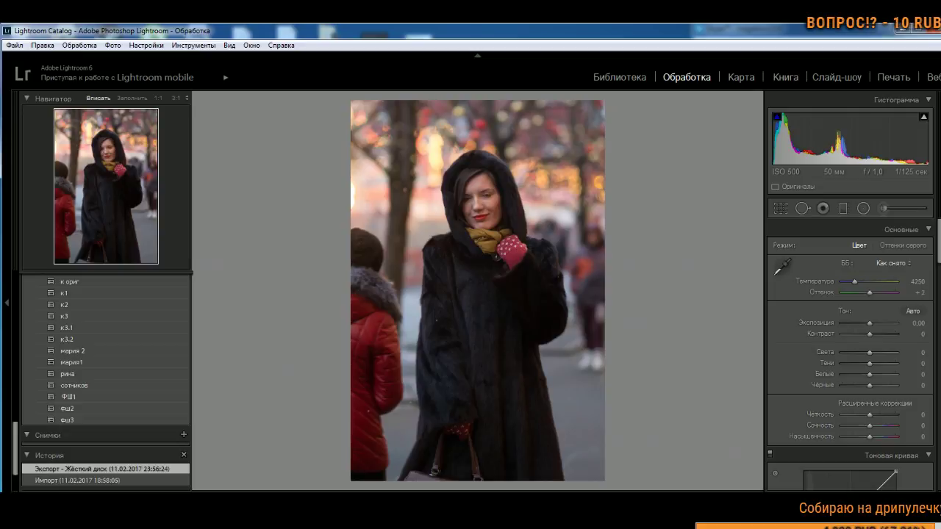
Step: Open the colour street portrait in which the woman in the hooded dark fur coat stands alone beside the tree
key("Left")
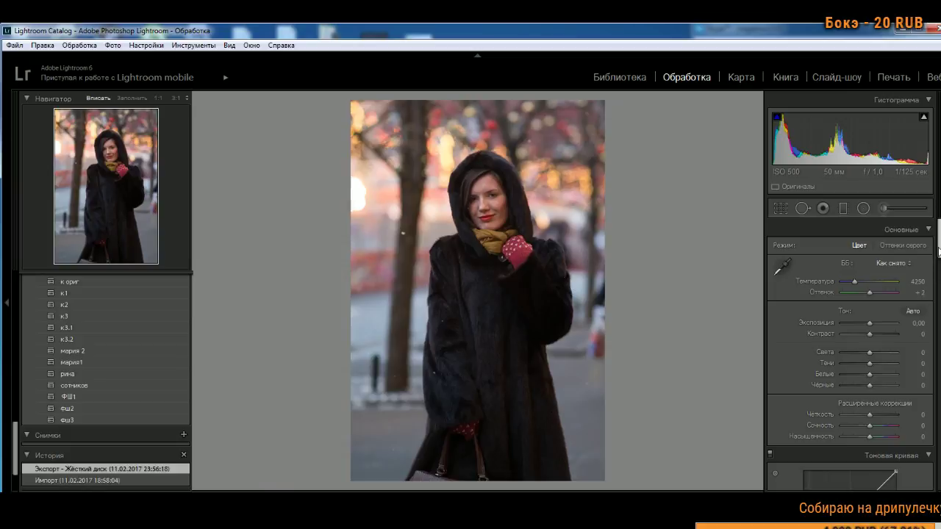
scroll(911, 294, "down", 5)
scroll(851, 353, "up", 5)
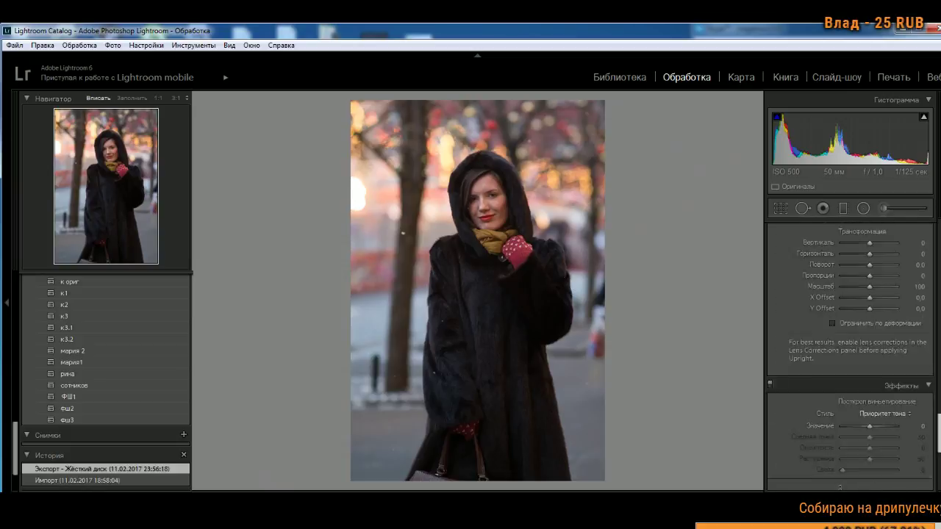
scroll(850, 353, "up", 5)
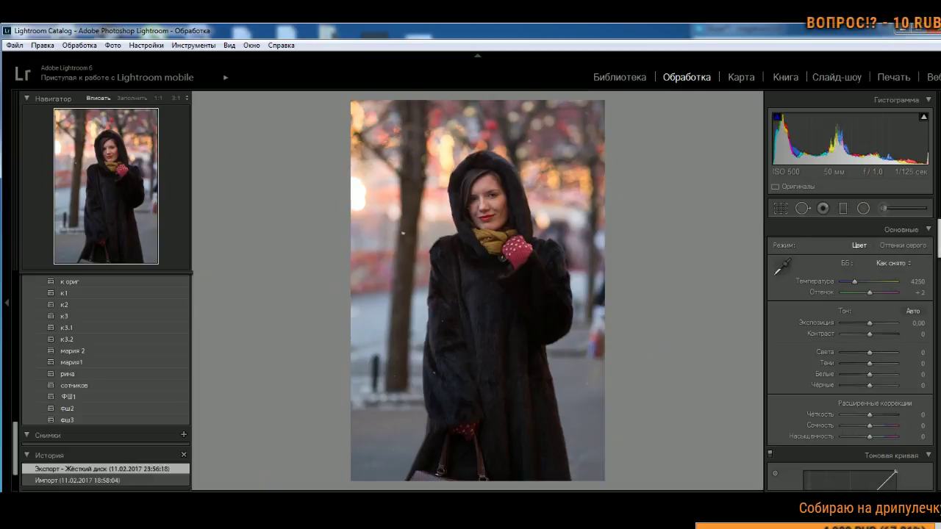
left_click_drag(938, 231, 909, 229)
Step: Inspect the face, yellow scarf, pink mitten and fur coat of the street portrait at 1:1 and return to the full photo
left_click(494, 186)
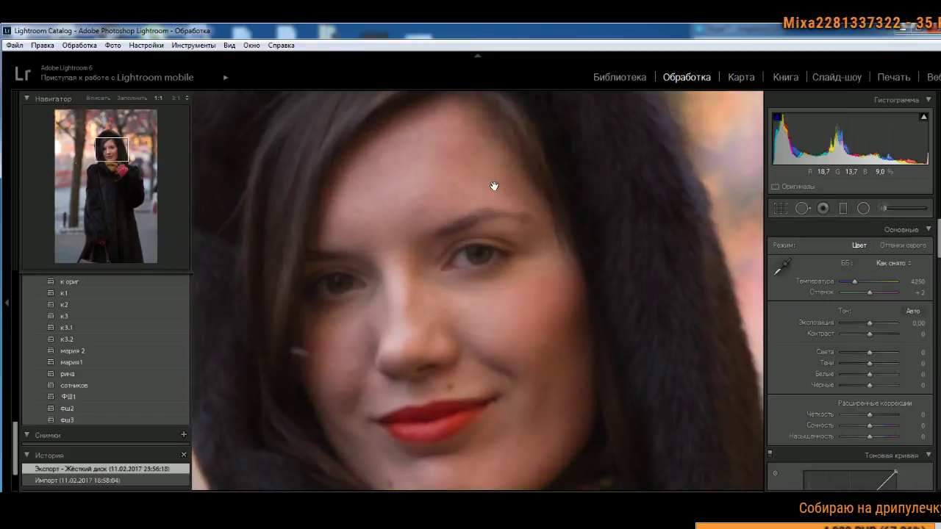
left_click_drag(634, 260, 560, 139)
left_click_drag(566, 261, 651, 193)
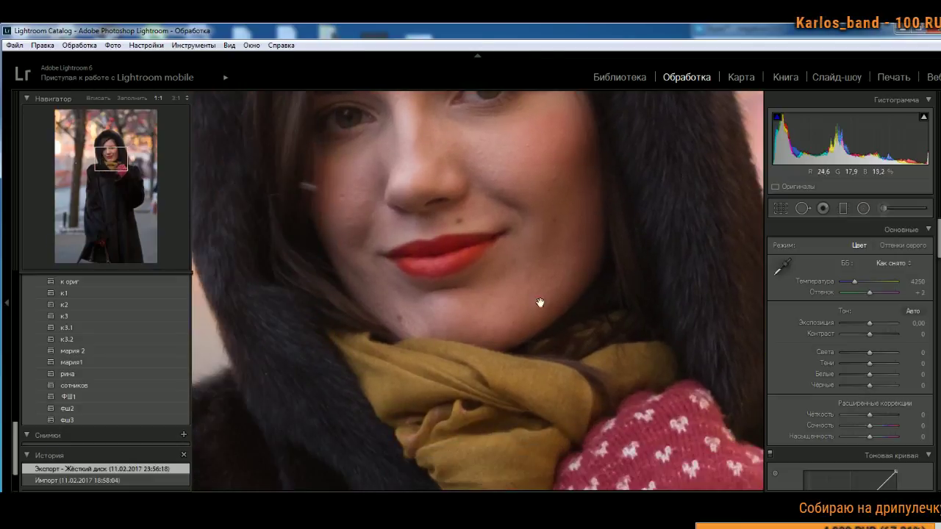
left_click_drag(540, 305, 686, 140)
left_click_drag(587, 281, 679, 51)
left_click_drag(507, 306, 572, 129)
left_click_drag(632, 349, 542, 134)
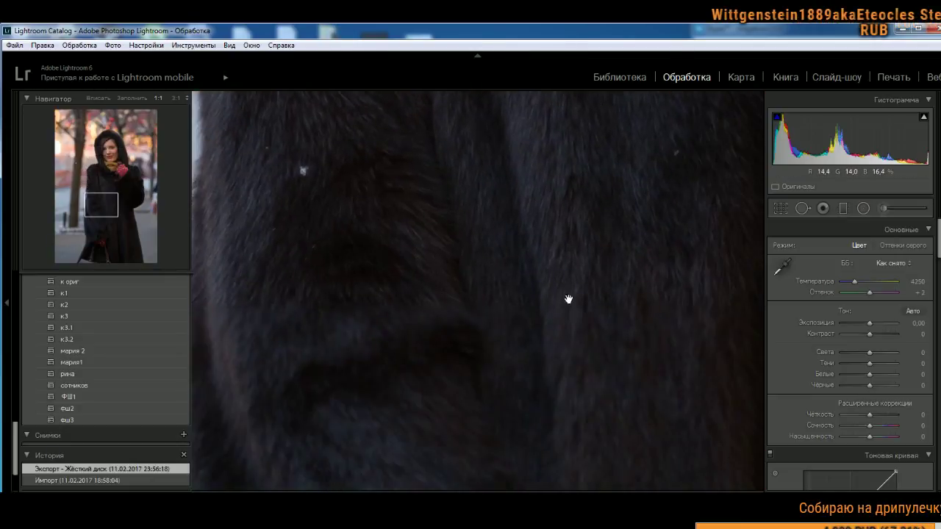
left_click_drag(567, 298, 457, 265)
left_click(458, 265)
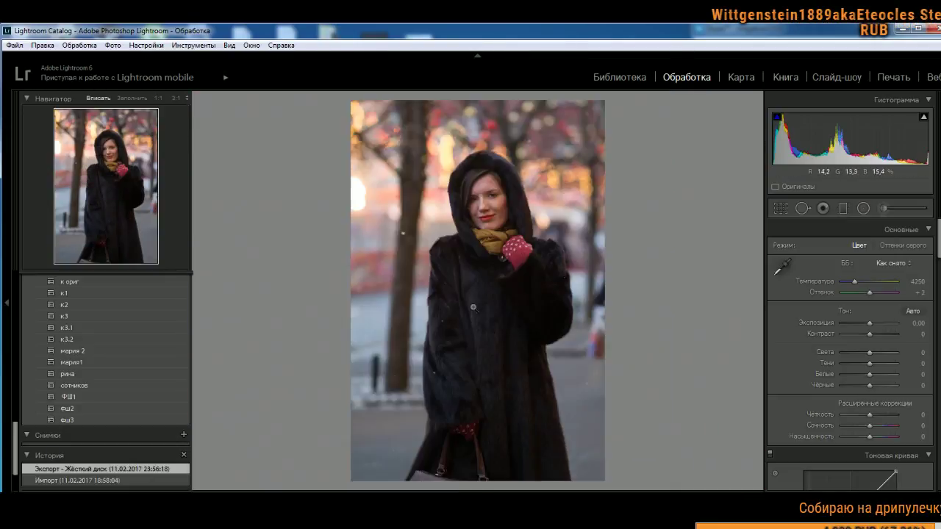
left_click_drag(490, 340, 542, 317)
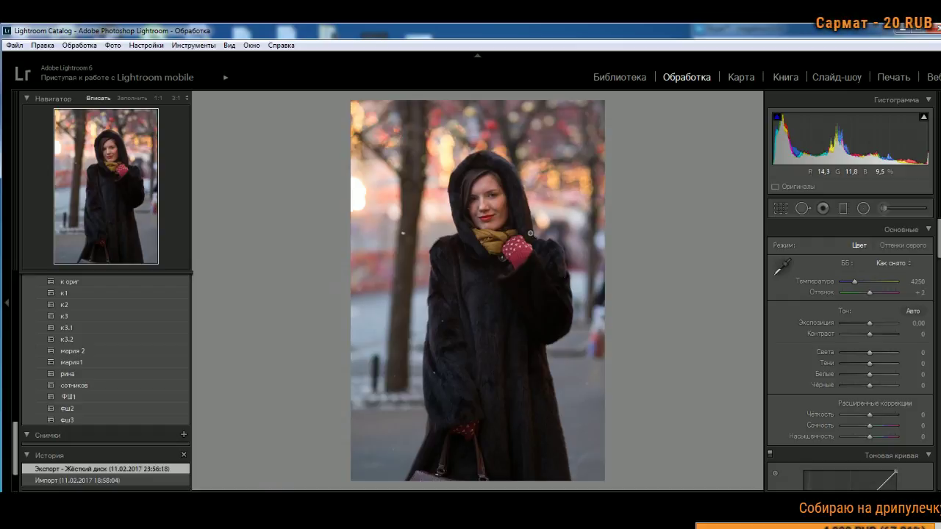
Step: Examine the woman's face at 1:1, try shifting the colour temperature and leave it at 4250 in the full view
left_click(489, 197)
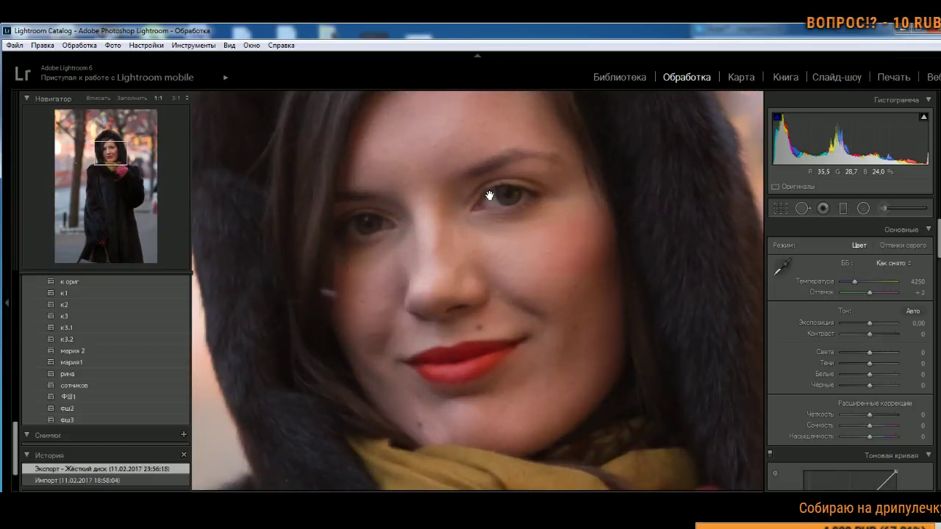
left_click_drag(531, 160, 466, 210)
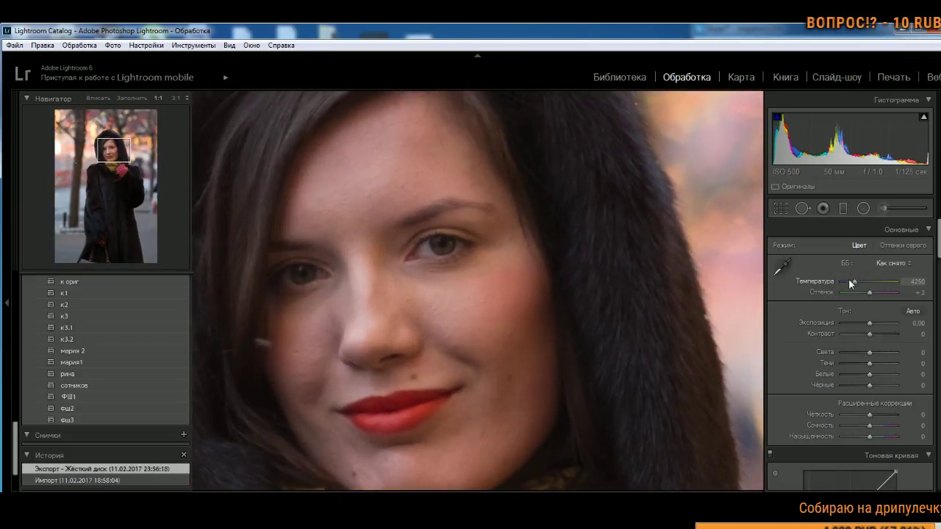
left_click_drag(854, 287, 854, 282)
left_click(735, 256)
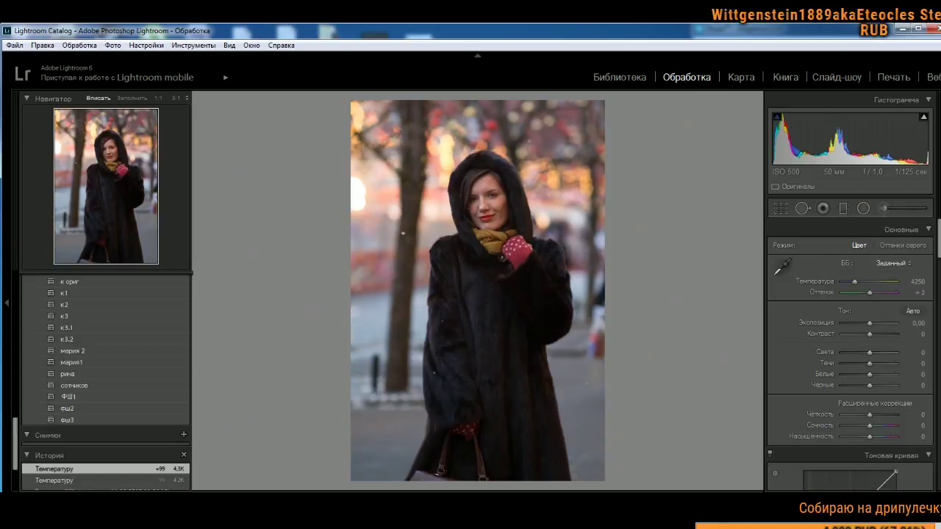
Step: Set the camera calibration to red hue +8 and saturation −8, blue hue +18 and saturation +35, and shadows tint +29
scroll(853, 355, "down", 1)
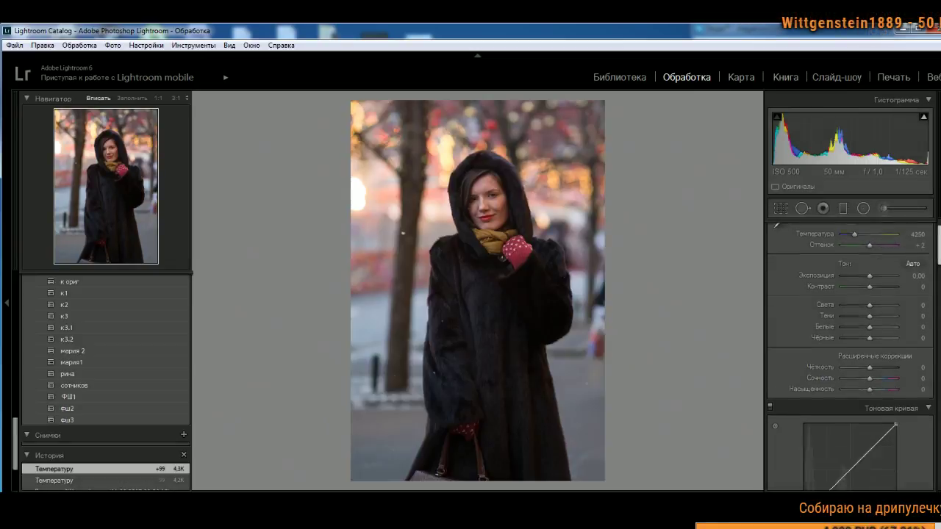
scroll(851, 353, "down", 10)
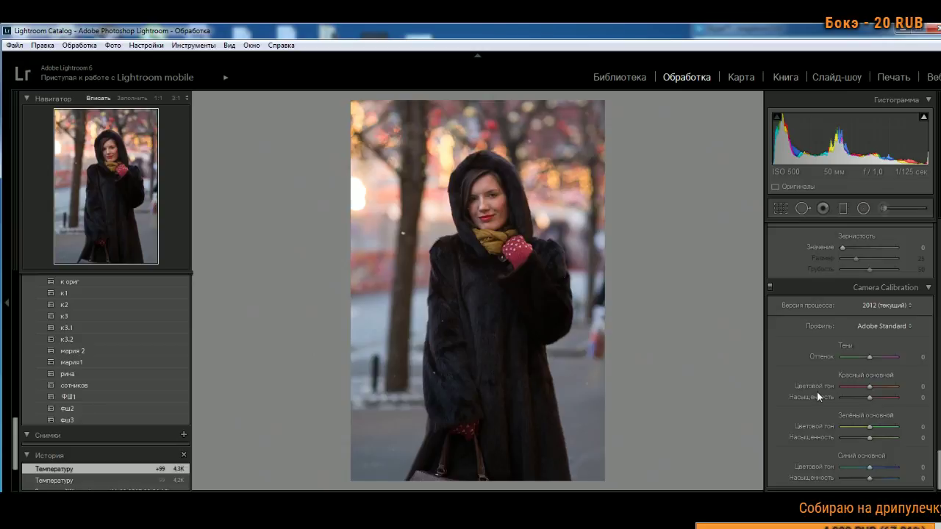
mouse_move(868, 397)
left_mouse_down()
mouse_move(878, 388)
mouse_move(860, 389)
mouse_move(871, 390)
left_mouse_up()
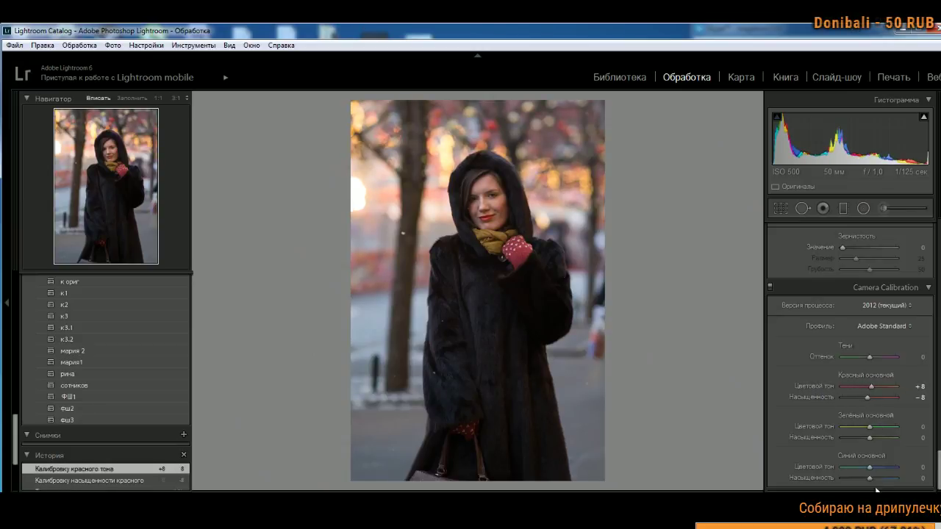
left_click_drag(870, 478, 874, 402)
mouse_move(869, 357)
left_mouse_down()
mouse_move(877, 357)
mouse_move(861, 358)
mouse_move(877, 358)
left_mouse_up()
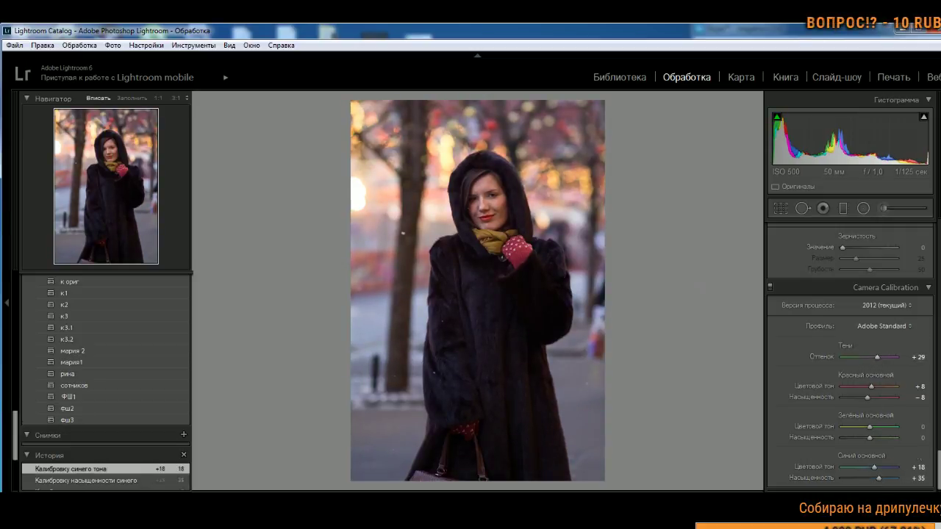
Step: Set the white balance to temperature 3828 and tint −15, and split-tone the shadows with hue 217 and saturation 10
scroll(875, 279, "up", 15)
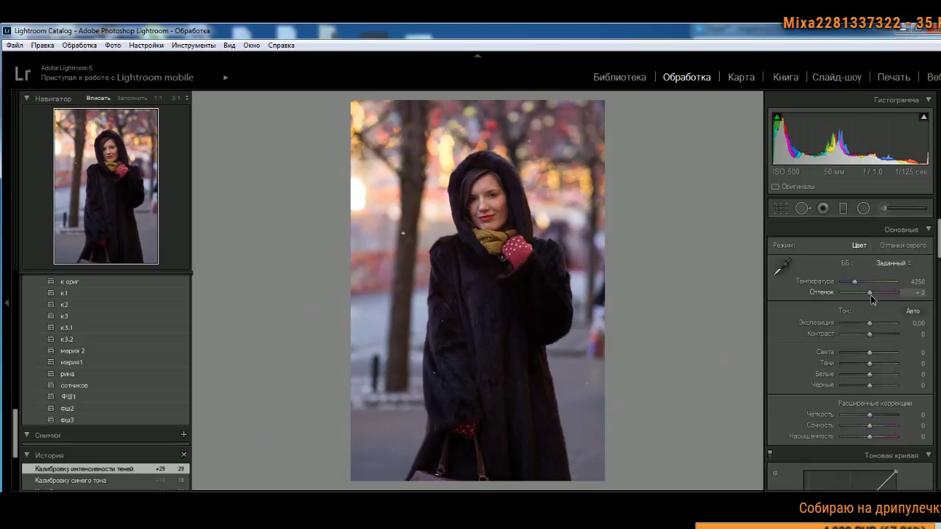
left_click_drag(870, 295, 854, 284)
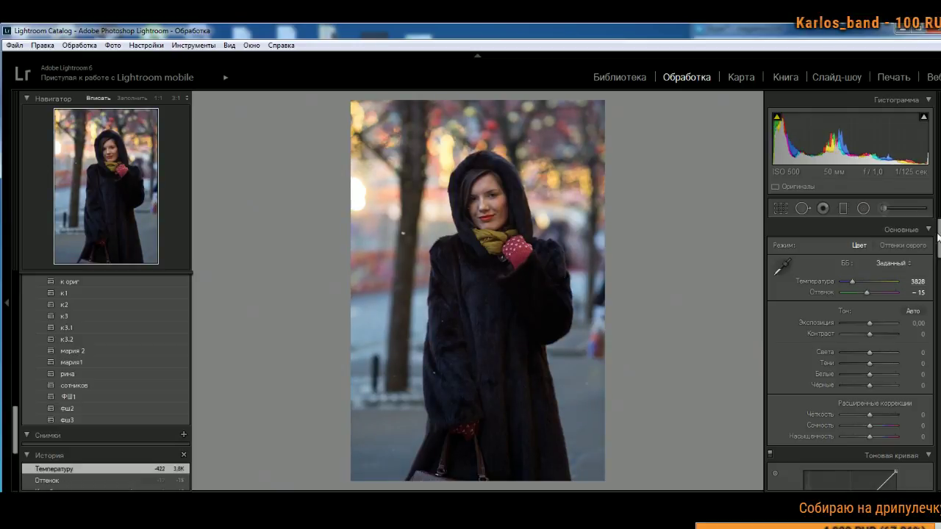
left_click_drag(937, 233, 939, 324)
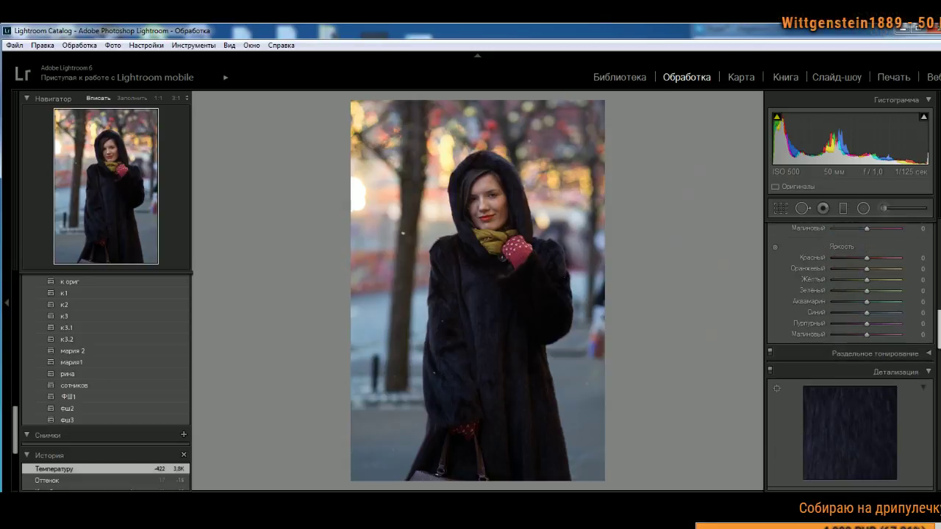
left_click(930, 354)
left_click_drag(843, 440, 875, 440)
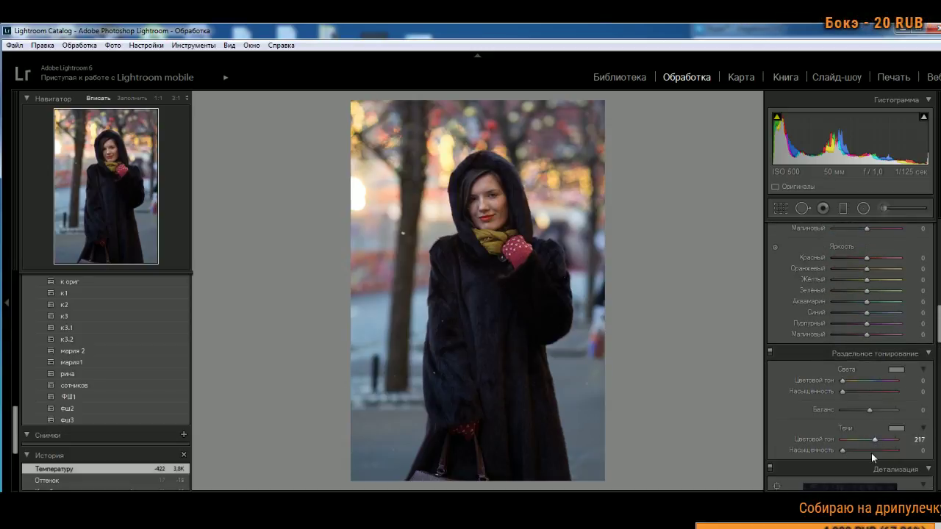
left_click(846, 451)
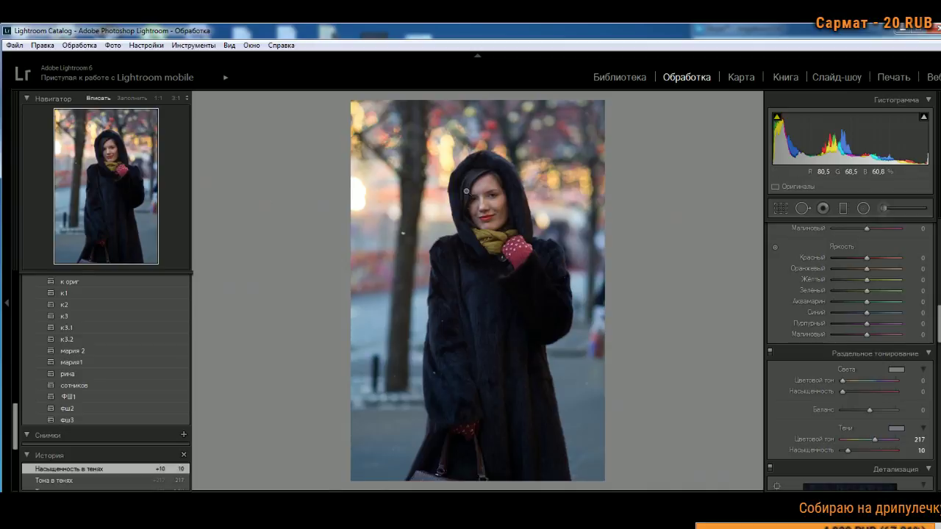
Step: Check the face at 1:1, set the HSL hue of red to −14 and orange to −4, and return to the full photo
left_click(470, 194)
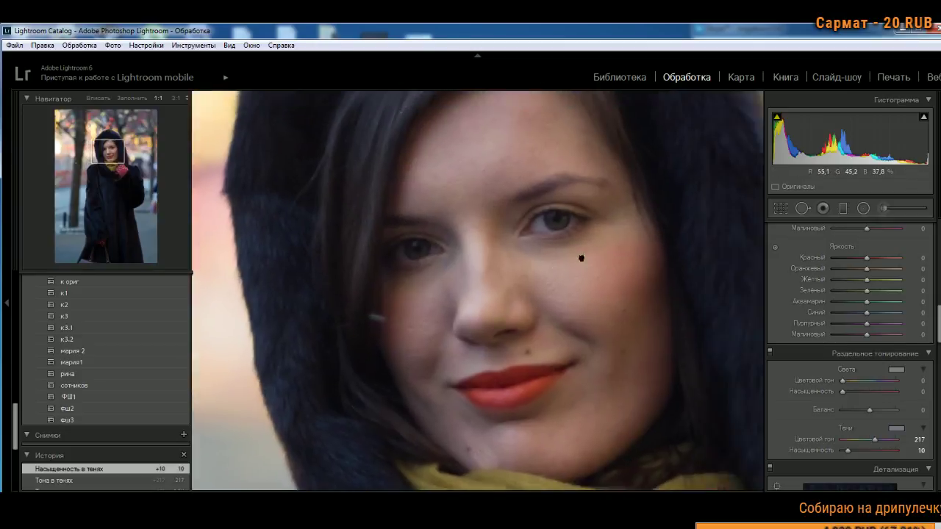
left_click_drag(581, 258, 514, 276)
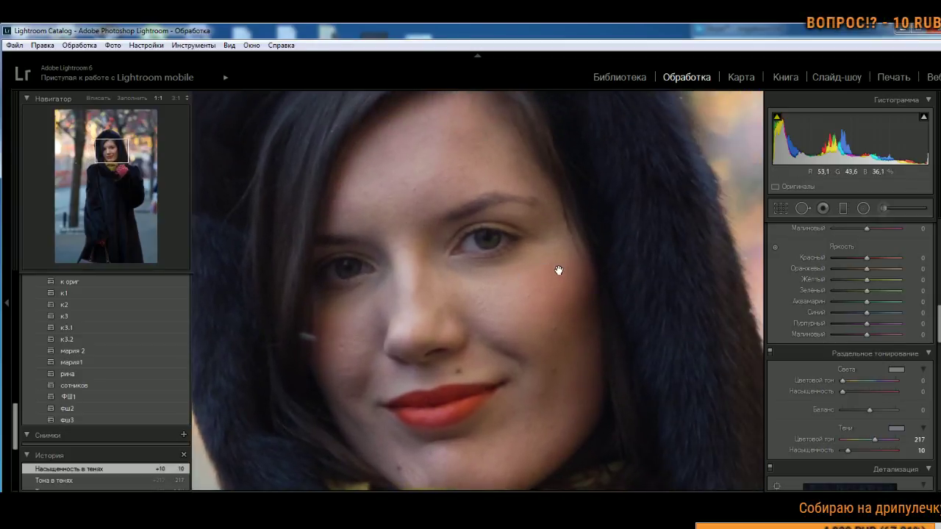
scroll(849, 330, "up", 5)
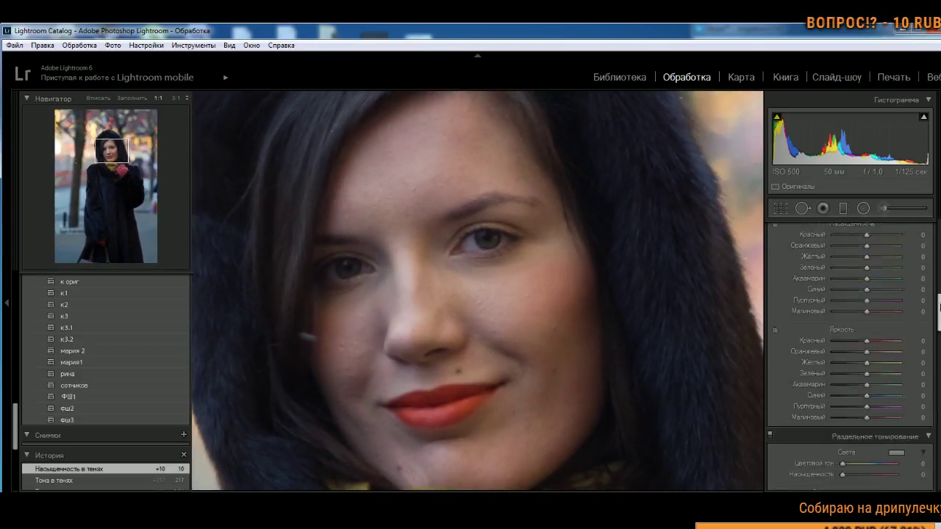
left_click_drag(866, 303, 873, 334)
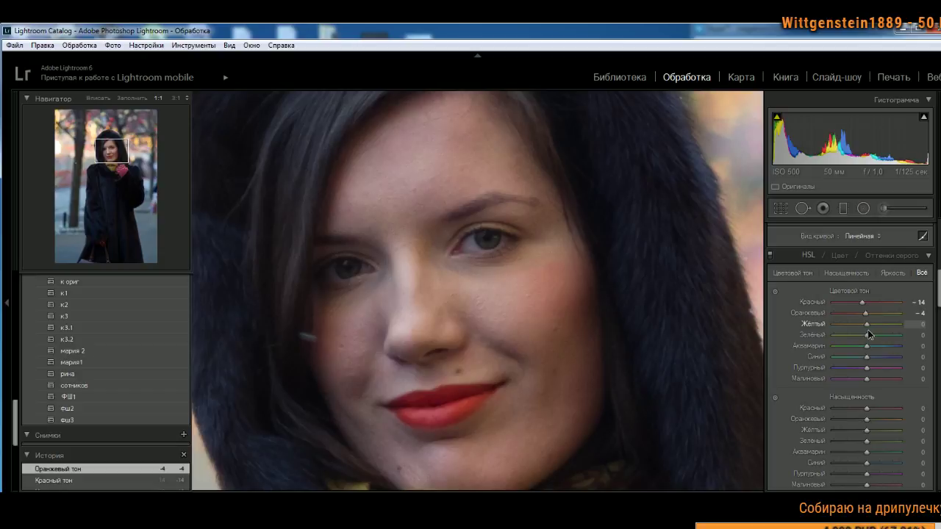
left_click(480, 318)
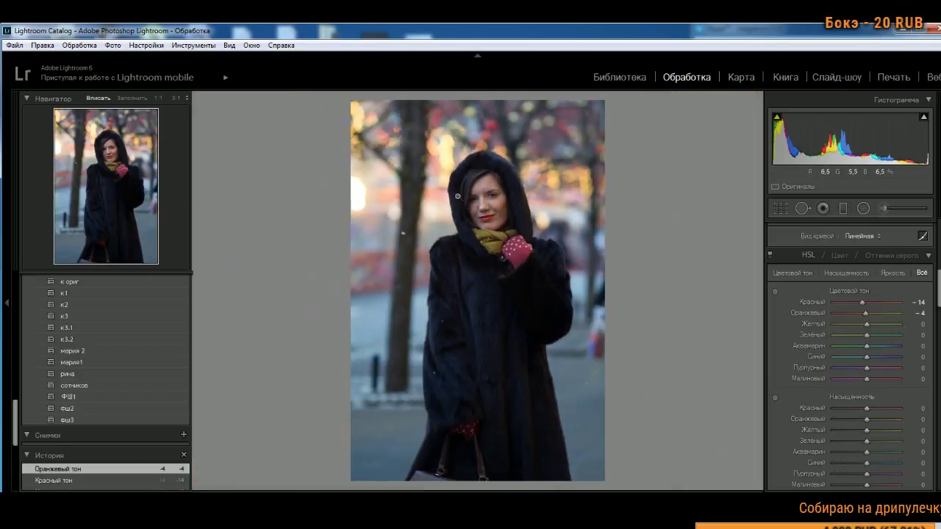
Step: Set the street portrait's Vibrance to +23 and Saturation to +5
scroll(908, 312, "up", 5)
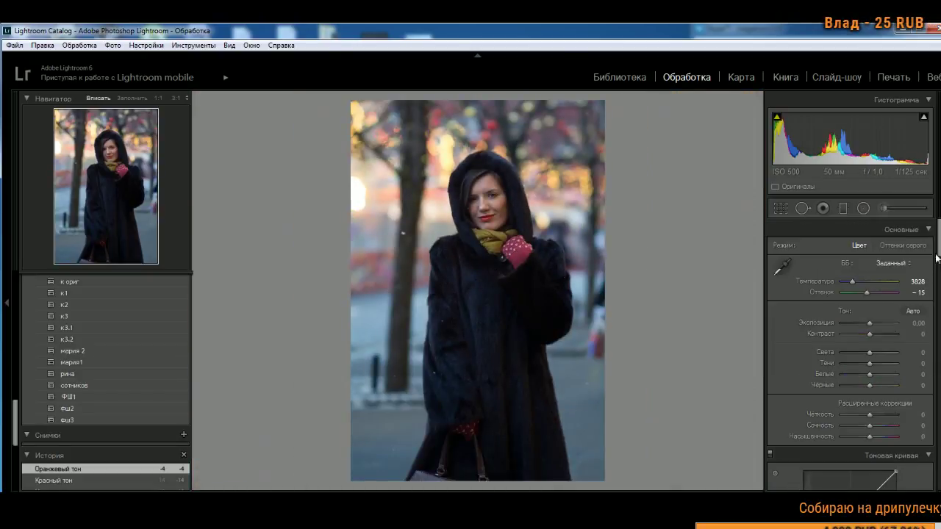
mouse_move(871, 429)
left_mouse_down()
mouse_move(896, 437)
mouse_move(871, 437)
left_mouse_up()
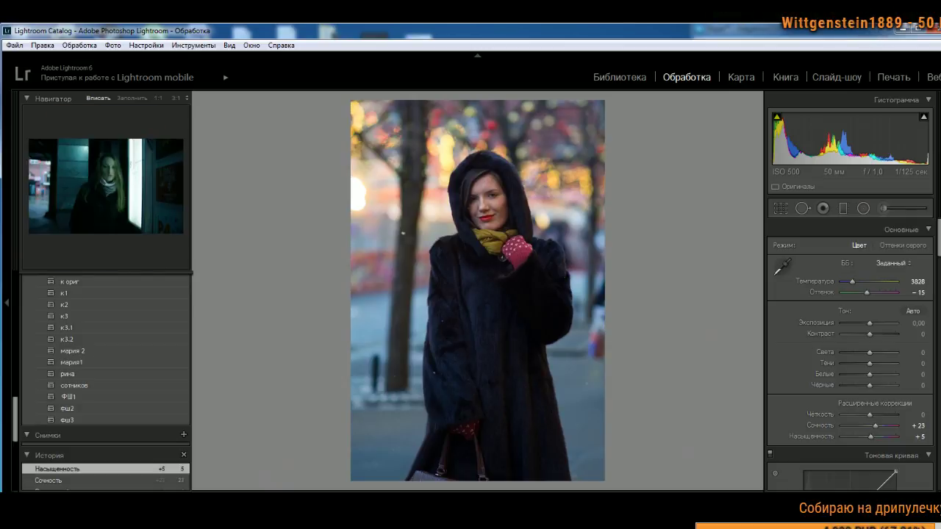
Step: Open the night portrait by the lit panel and restore its 24.02.2017 17:54:16 export state from the history
left_click(489, 507)
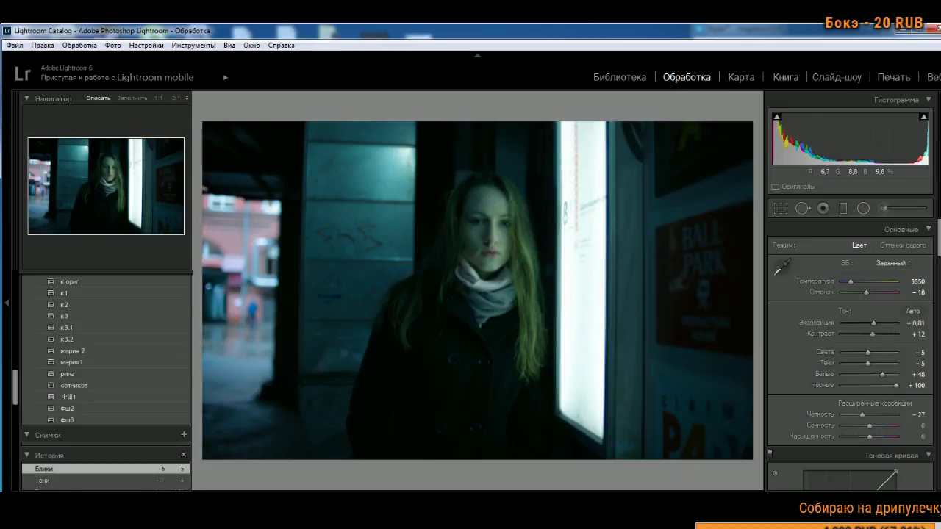
scroll(117, 412, "down", 10)
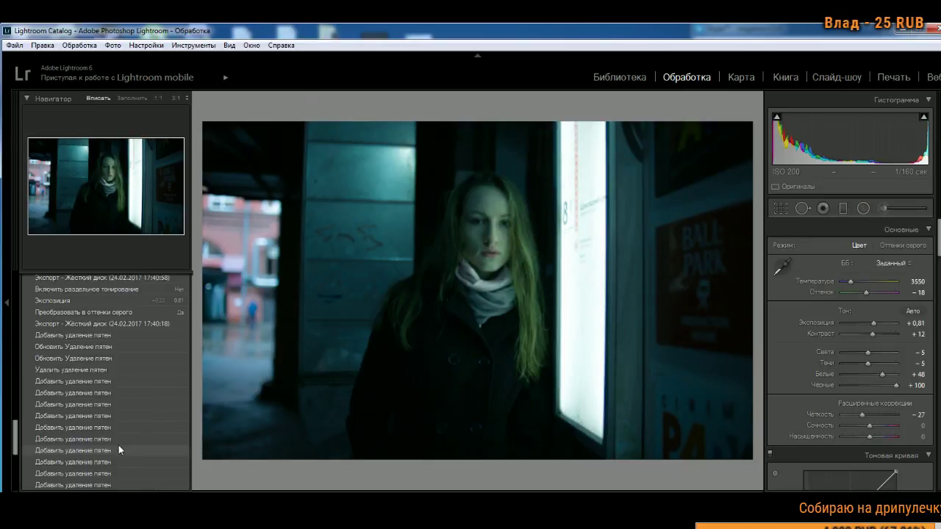
scroll(139, 411, "up", 10)
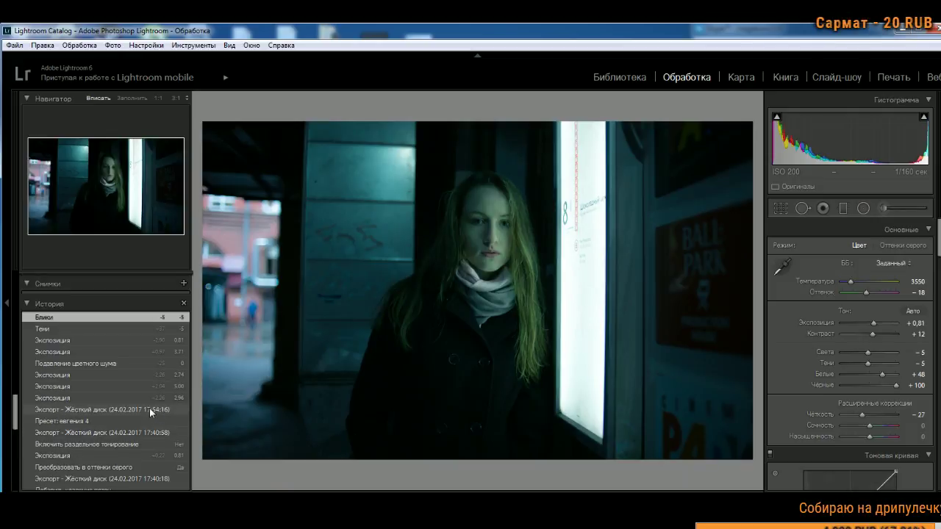
left_click(150, 408)
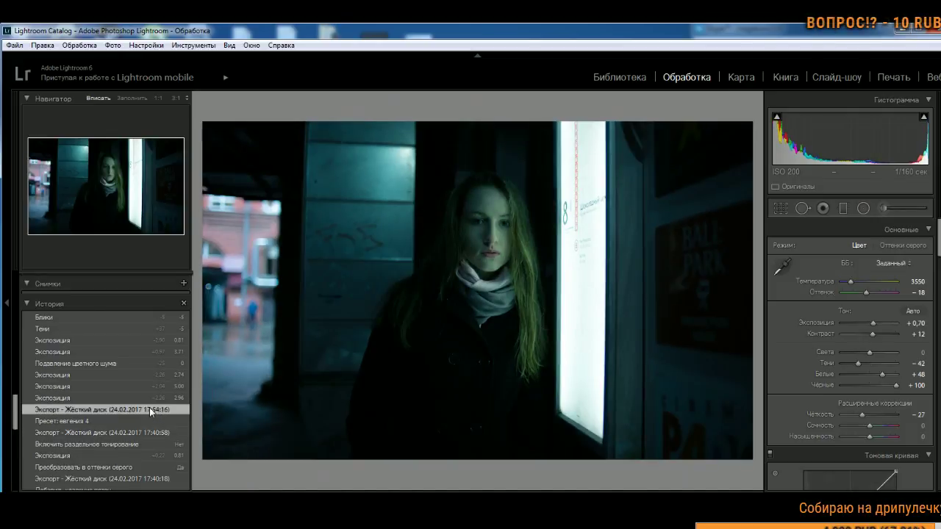
Step: Show the night portrait in its original import state, examining the unedited face at 1:1 and the crop framing
scroll(149, 407, "down", 10)
left_click(134, 421)
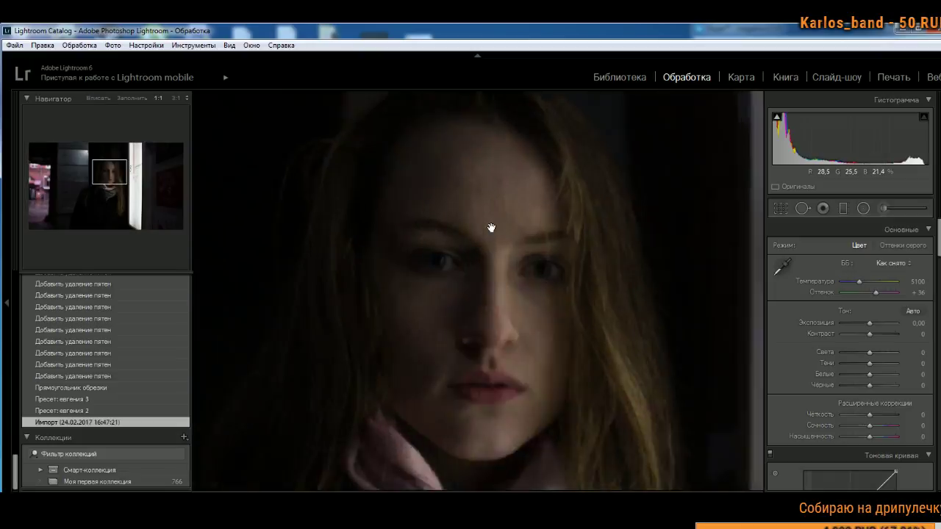
left_click(491, 225)
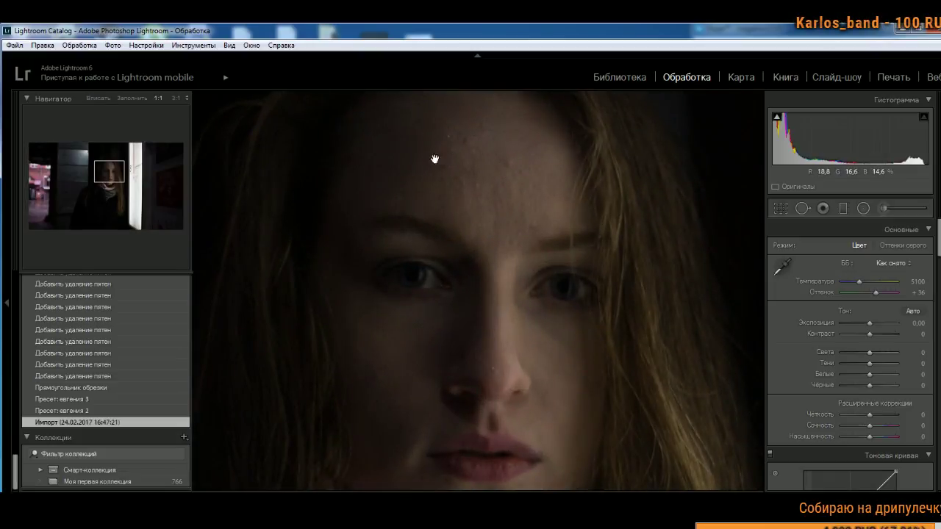
left_click(398, 359)
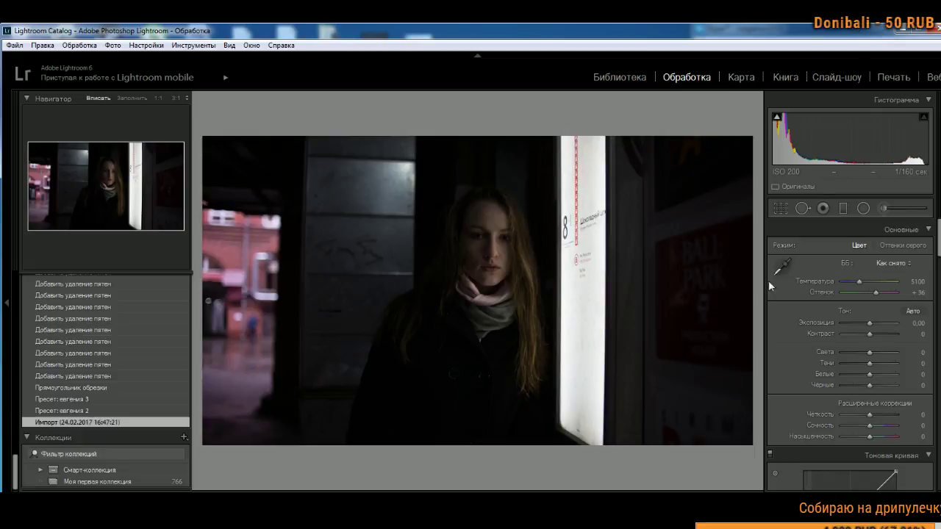
key("r")
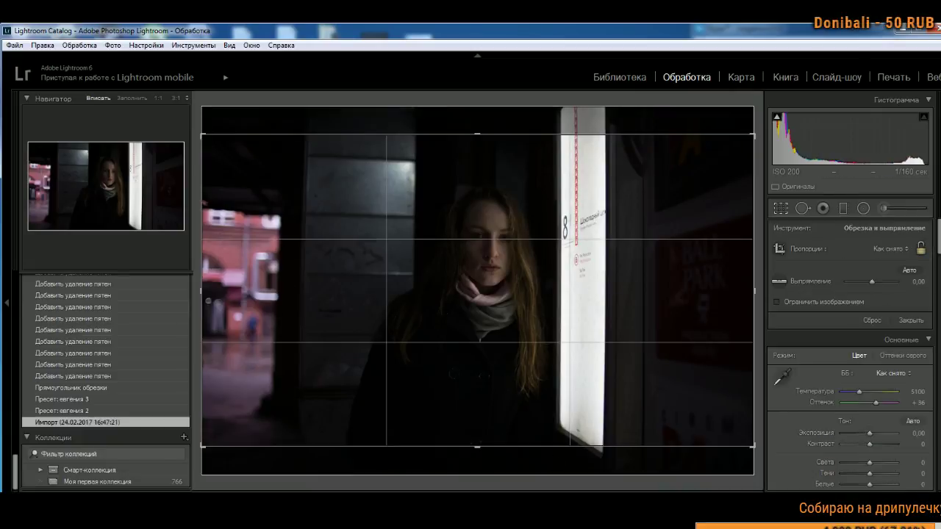
key("r")
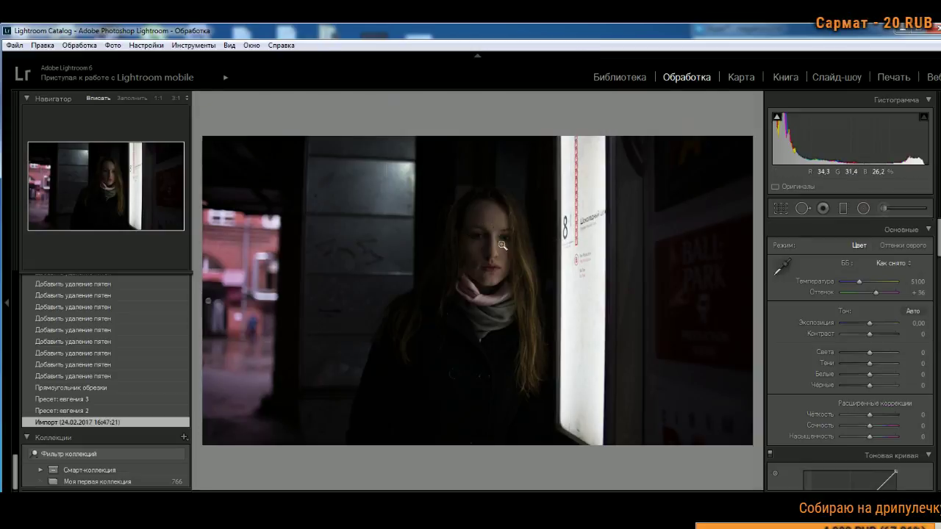
left_click(502, 245)
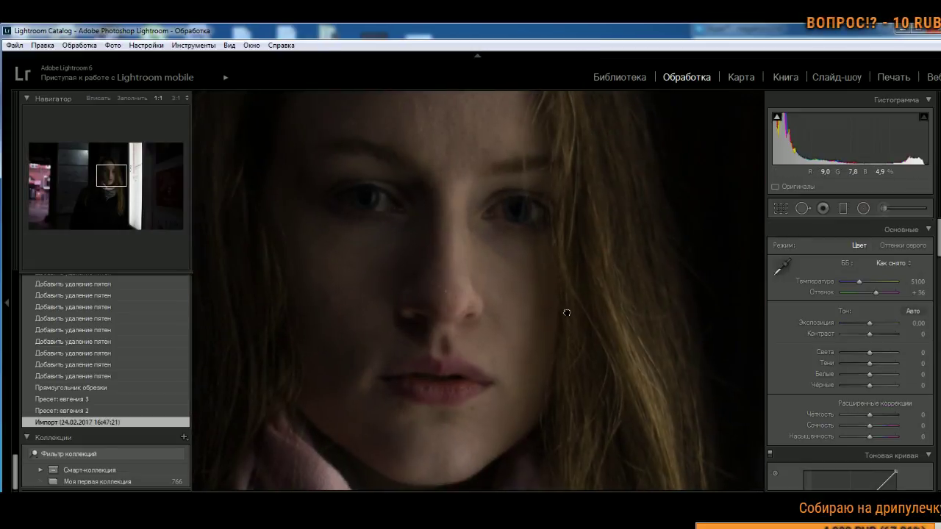
left_click_drag(567, 312, 474, 353)
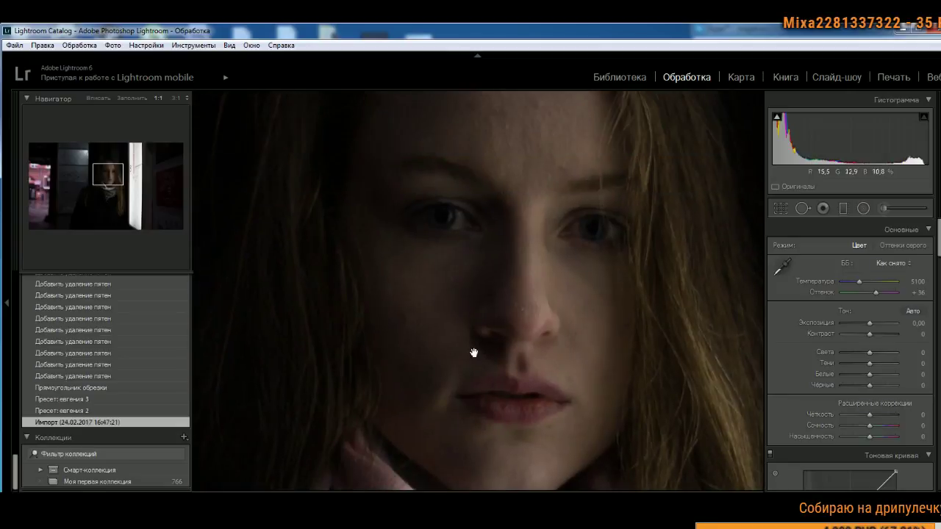
left_click(471, 384)
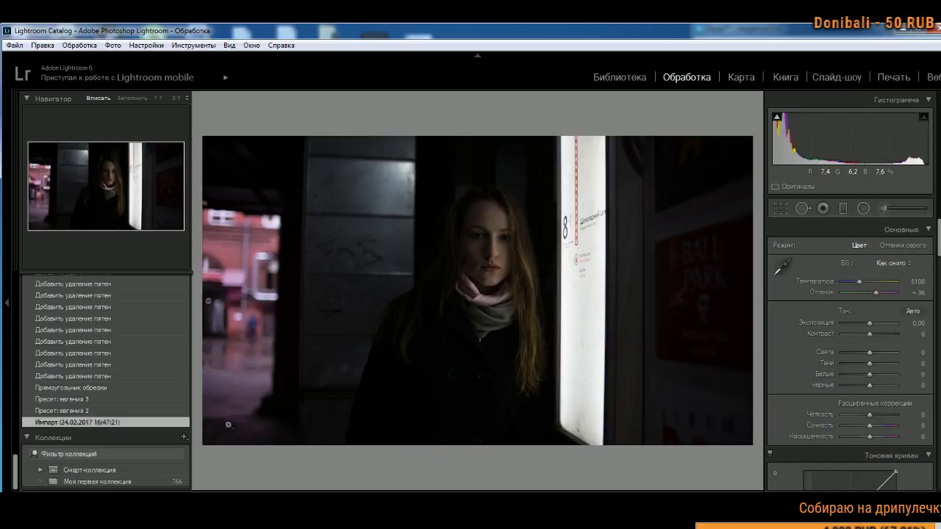
Step: Compare the night portrait's 17:40:58 and 17:40:18 export states in the history, ending on the 17:54:16 export
scroll(94, 384, "up", 10)
scroll(98, 397, "down", 5)
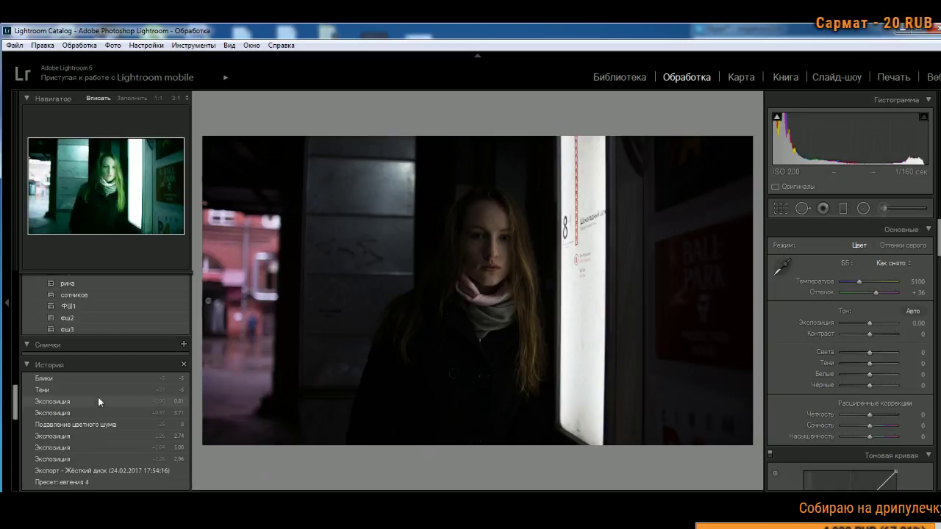
left_click(140, 470)
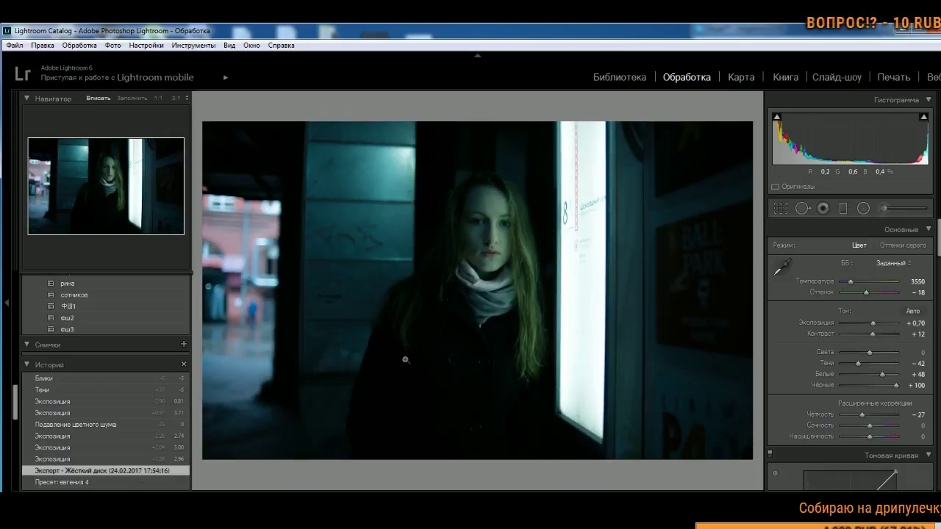
scroll(136, 385, "down", 5)
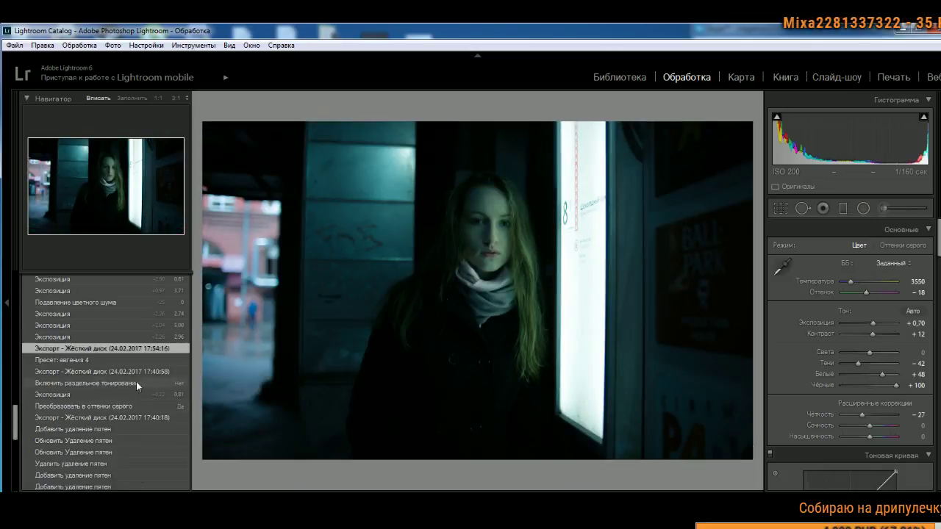
left_click(145, 374)
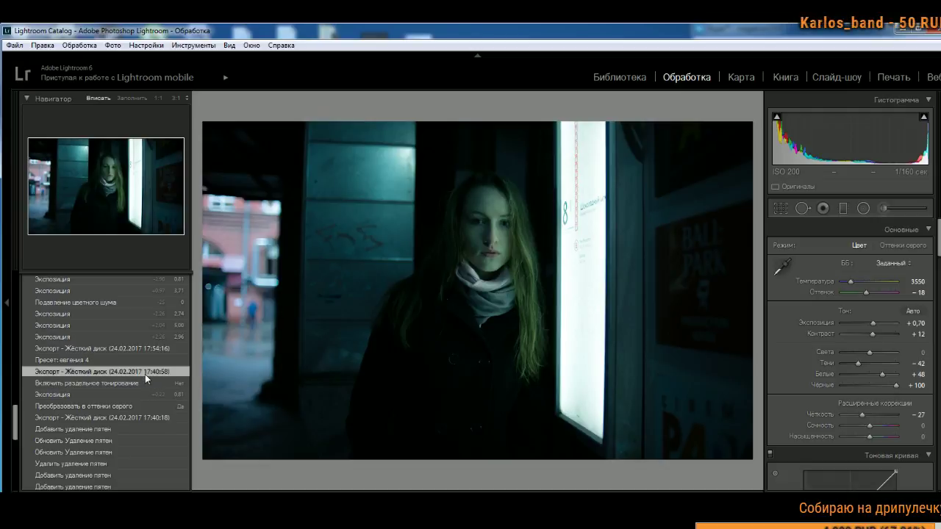
left_click(158, 416)
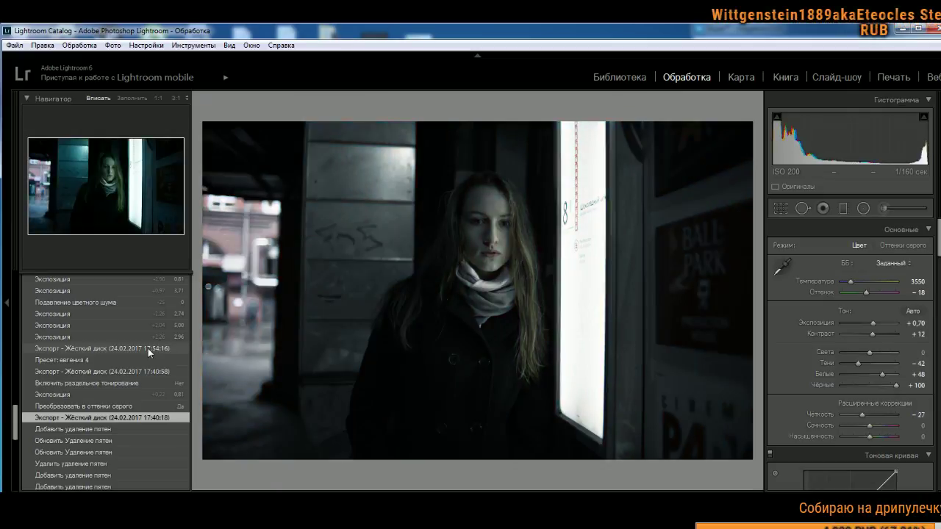
left_click(148, 349)
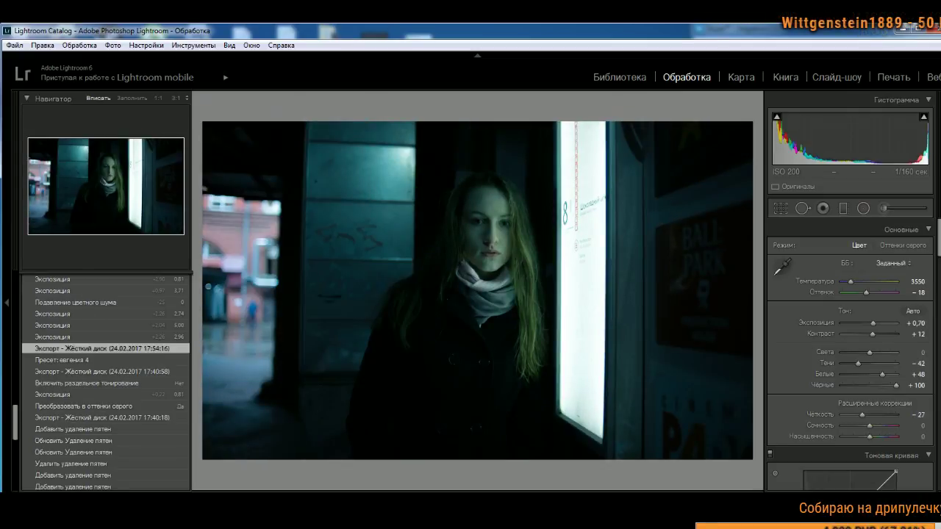
Step: Switch to Windows Explorer and open the exported photo _MG_5410 5 from the model's folder on drive D
key("super+e")
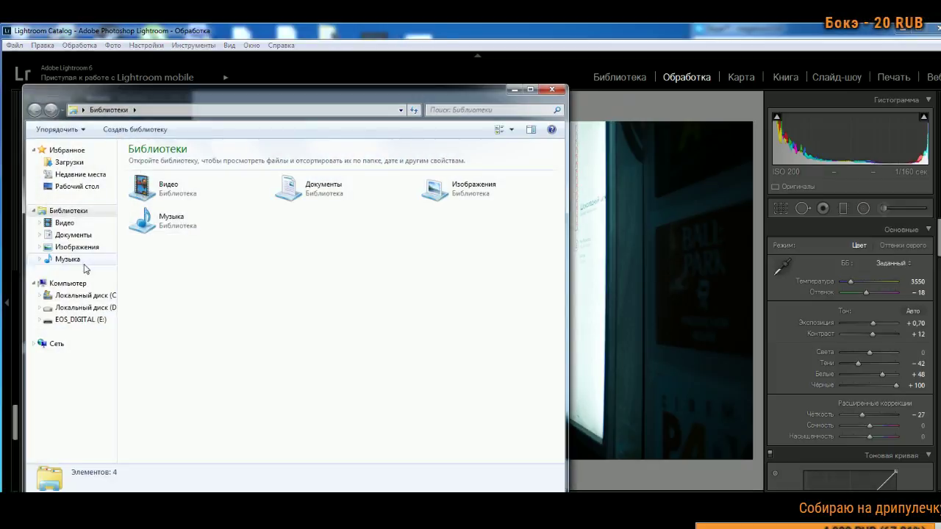
left_click(81, 307)
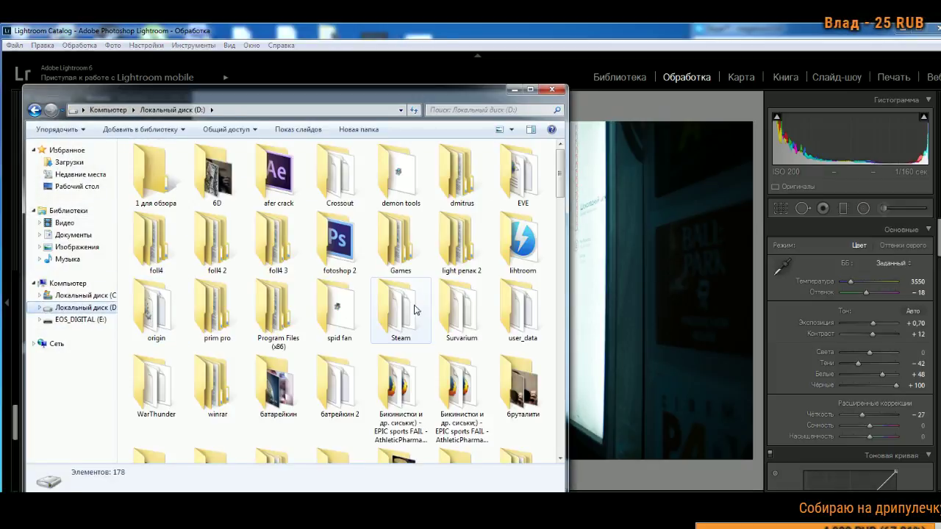
scroll(563, 195, "down", 2)
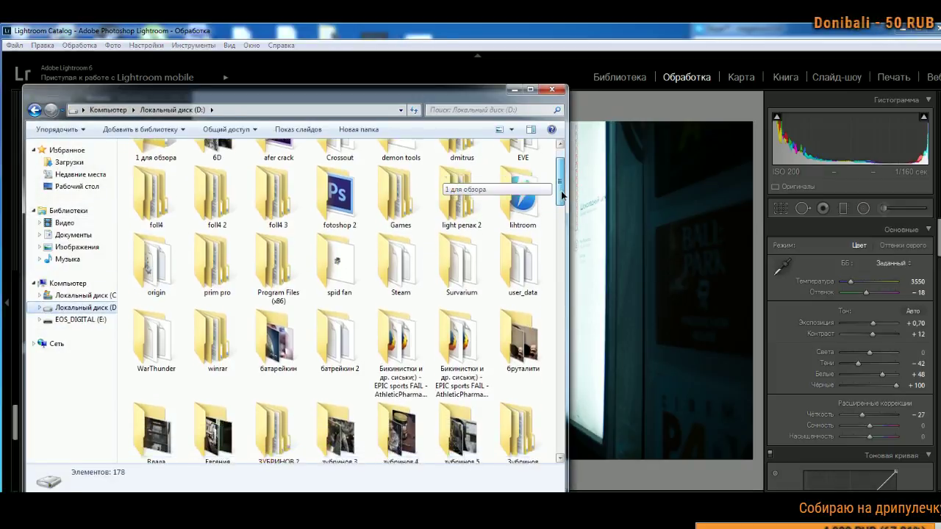
left_click_drag(563, 199, 562, 222)
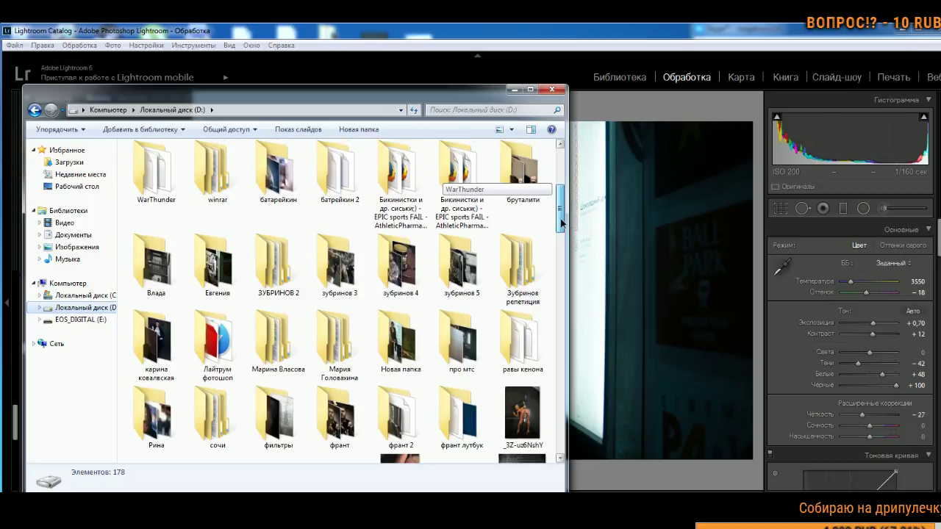
left_click_drag(559, 217, 559, 207)
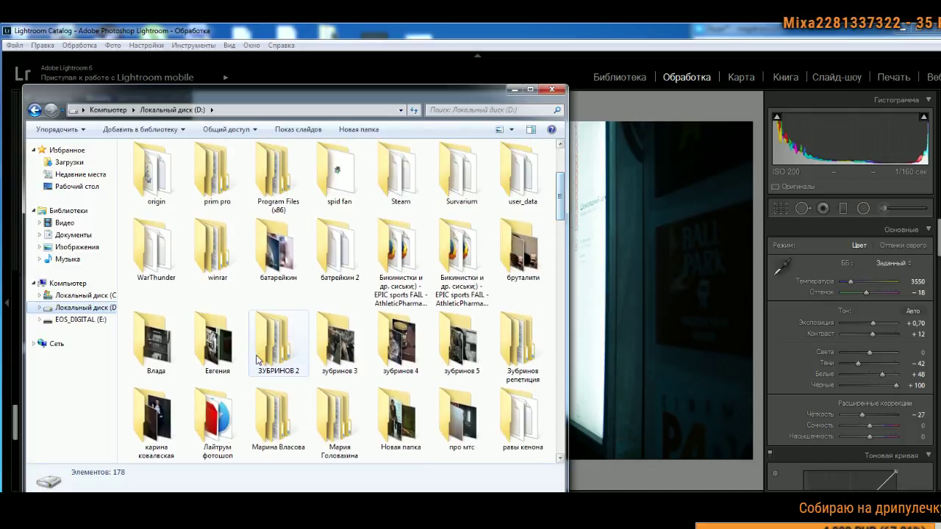
double_click(218, 351)
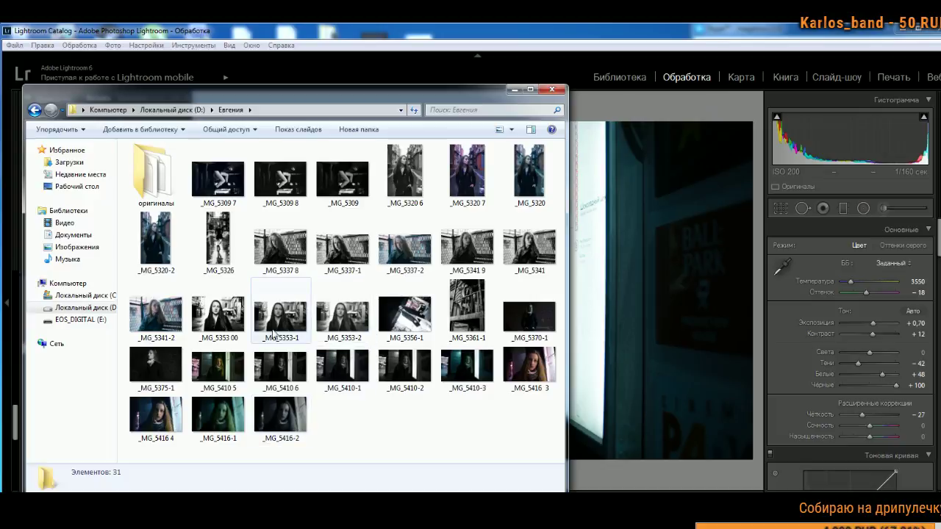
left_click(225, 372)
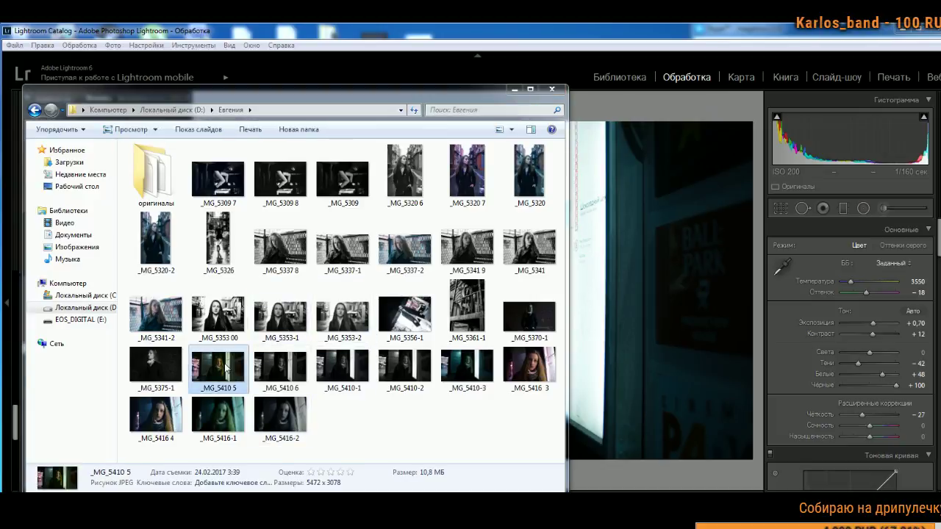
double_click(226, 369)
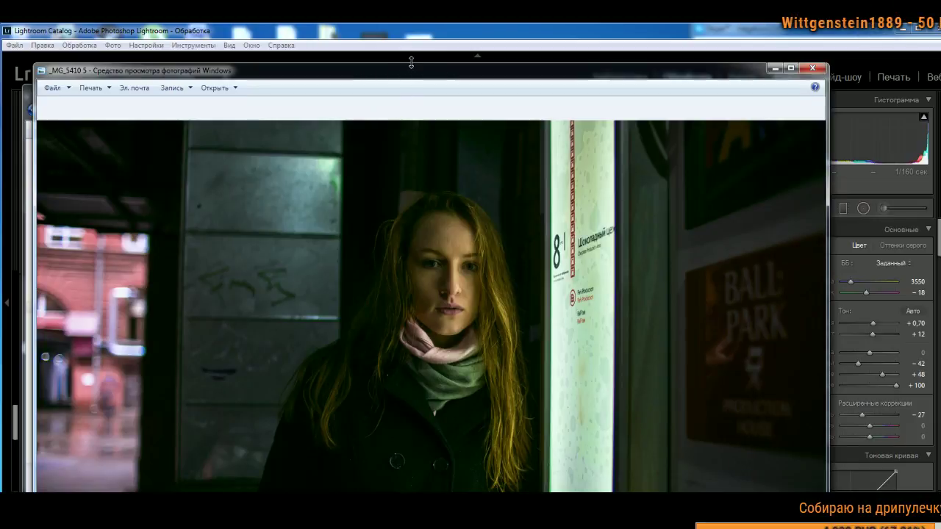
Step: Examine _MG_5410 5 up close, compare it with _MG_5410 6, and close the viewer and folder to return to Lightroom
left_click_drag(410, 62, 379, 39)
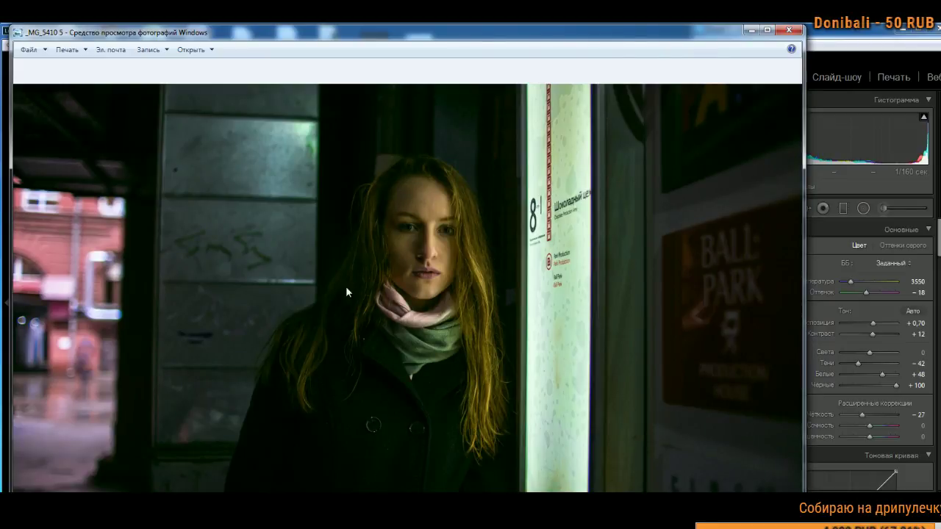
scroll(404, 260, "up", 7)
scroll(410, 233, "down", 2)
left_click_drag(409, 233, 221, 281)
scroll(219, 281, "down", 4)
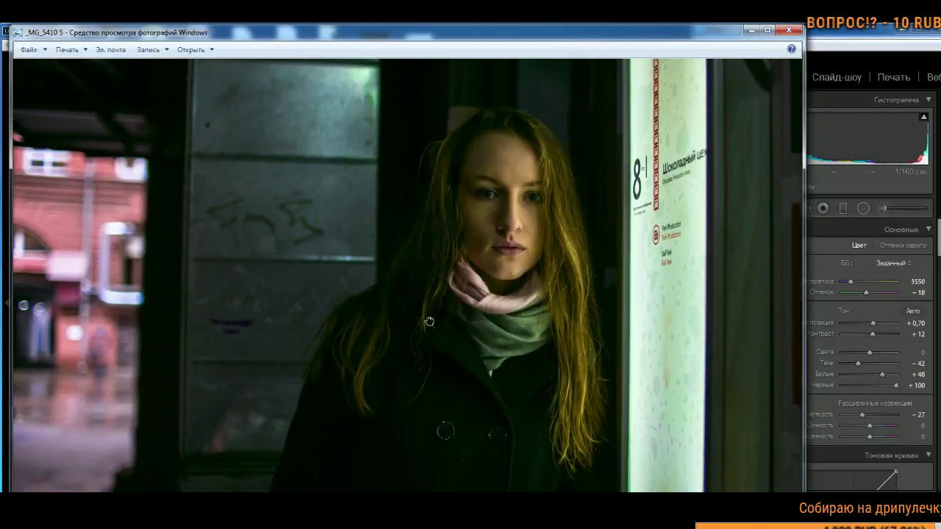
scroll(451, 235, "down", 3)
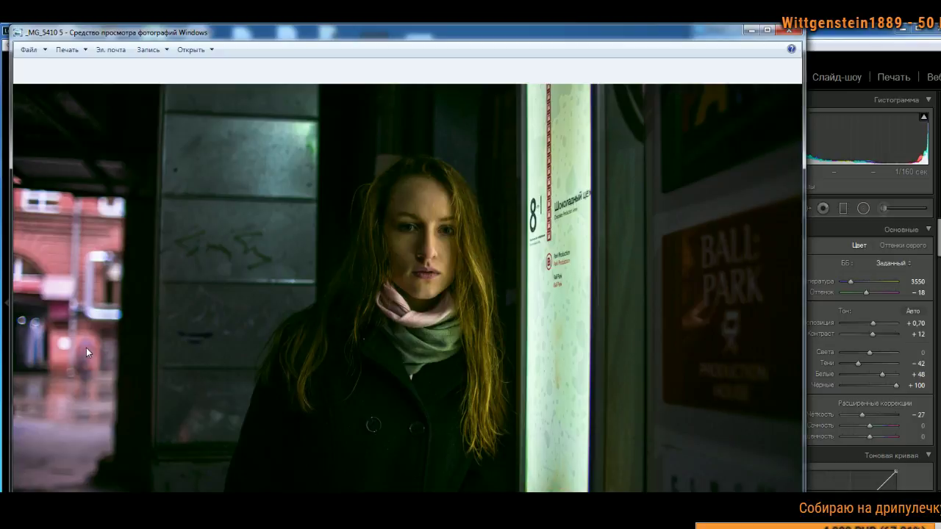
key("Right")
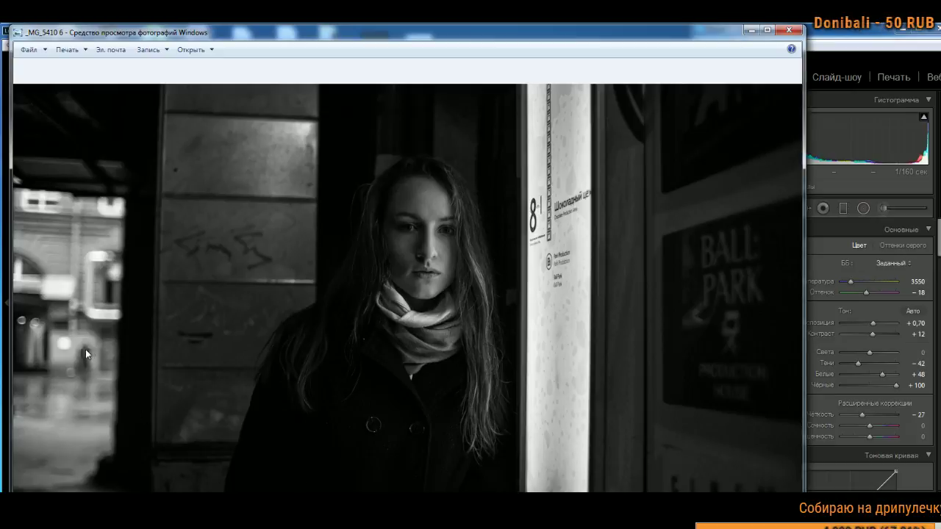
key("Left")
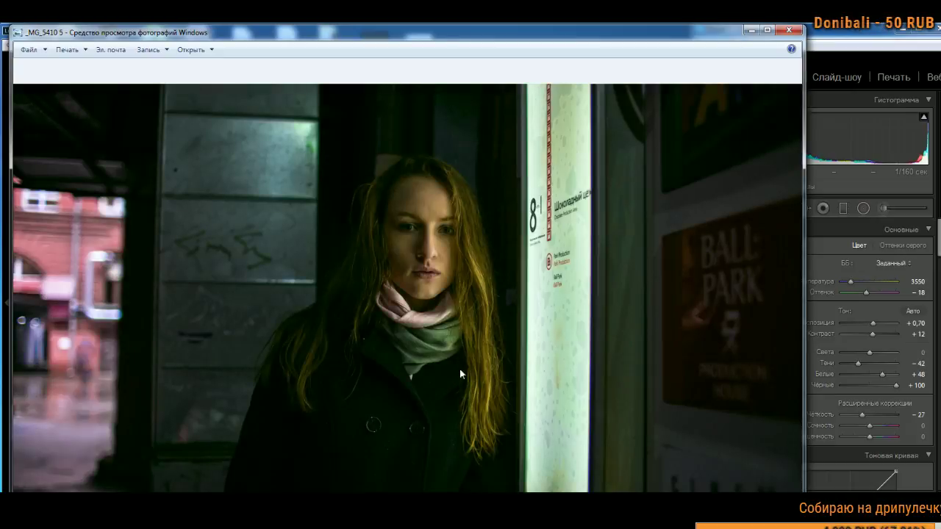
left_click(789, 29)
left_click(513, 90)
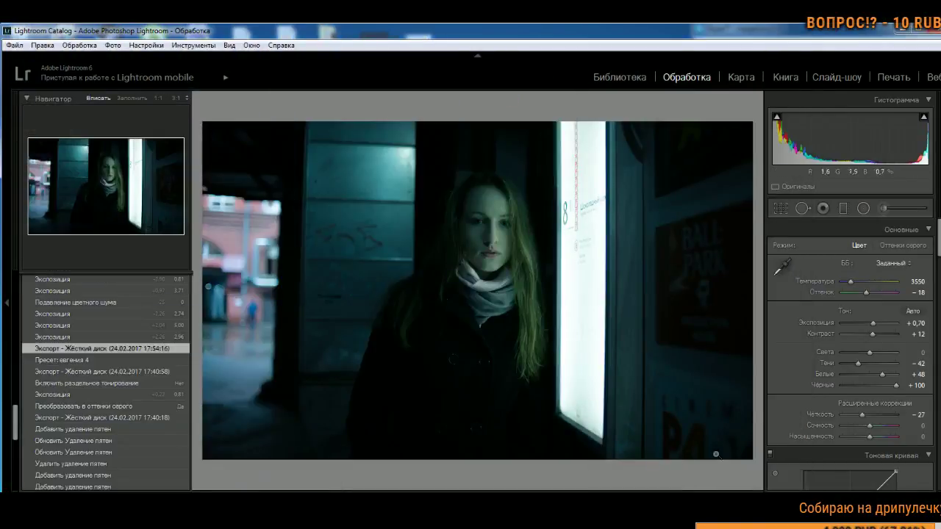